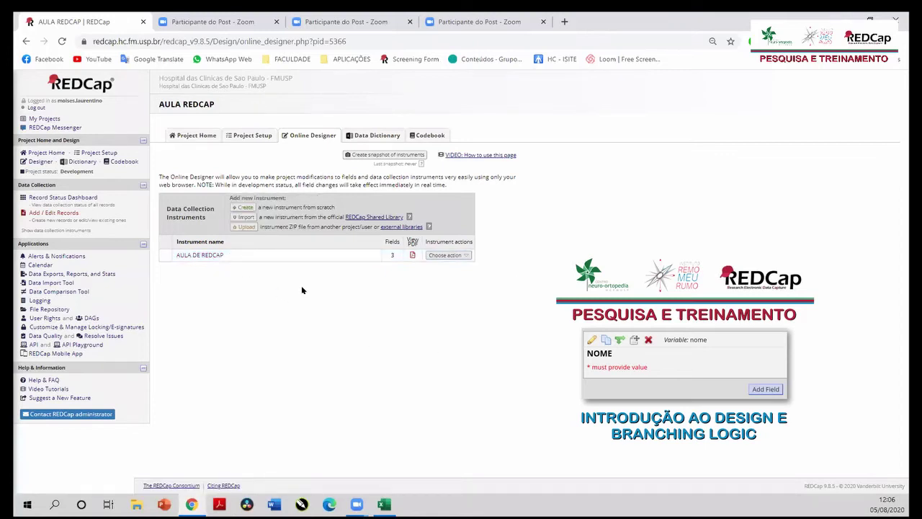
Step: Open the AULA DE REDCAP instrument for field editing and enlarge its list of fields
click(201, 256)
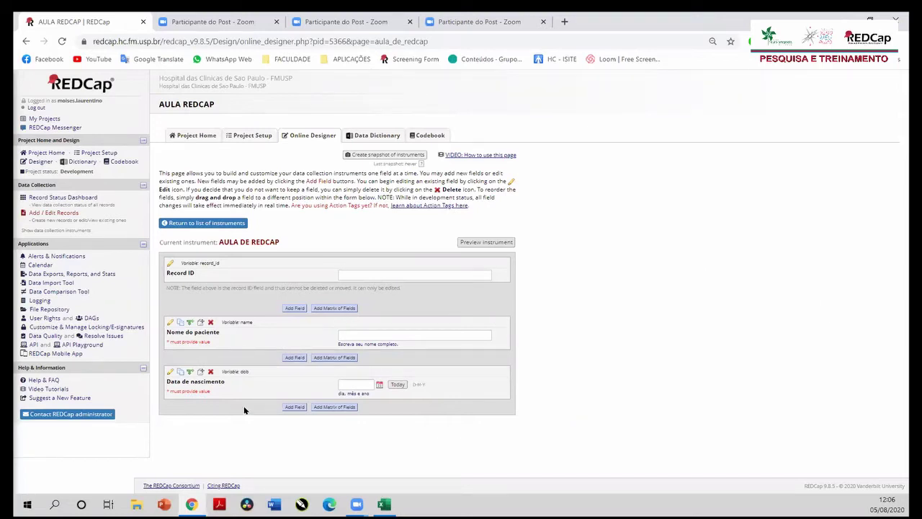
scroll(243, 408, up, 3)
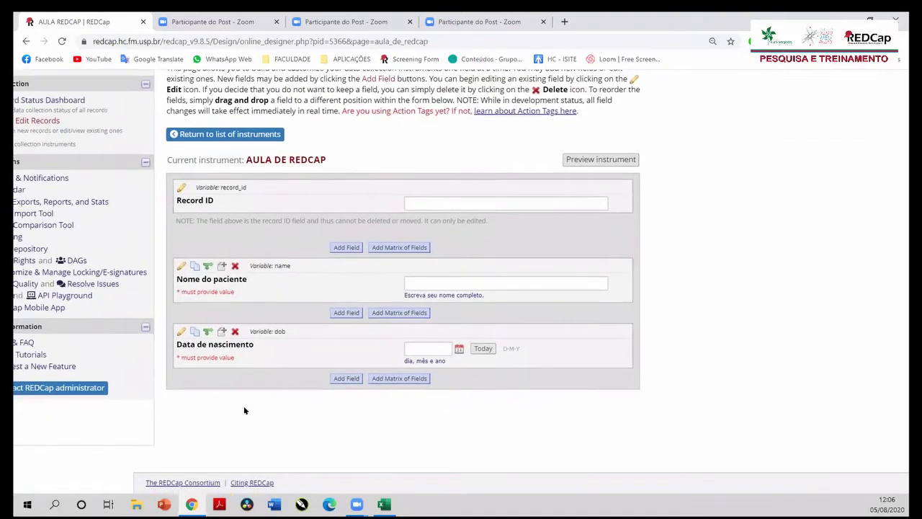
scroll(243, 405, up, 2)
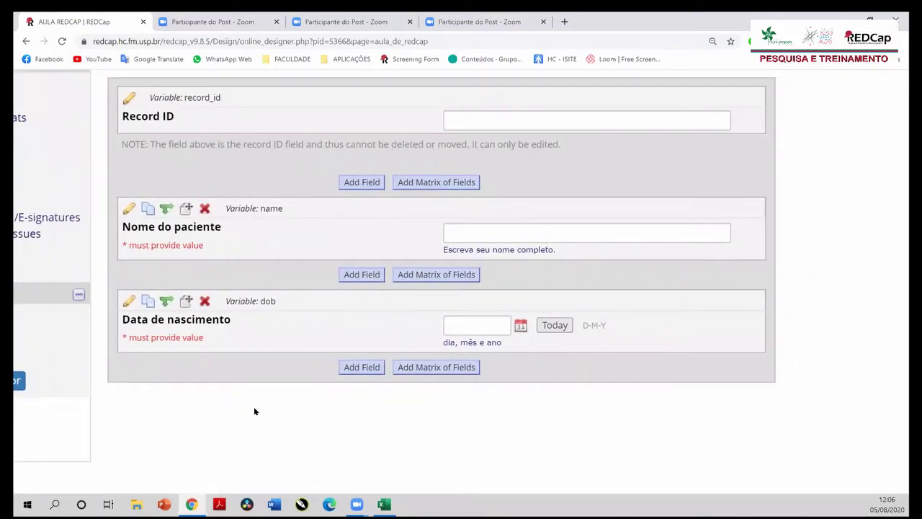
scroll(253, 406, down, 2)
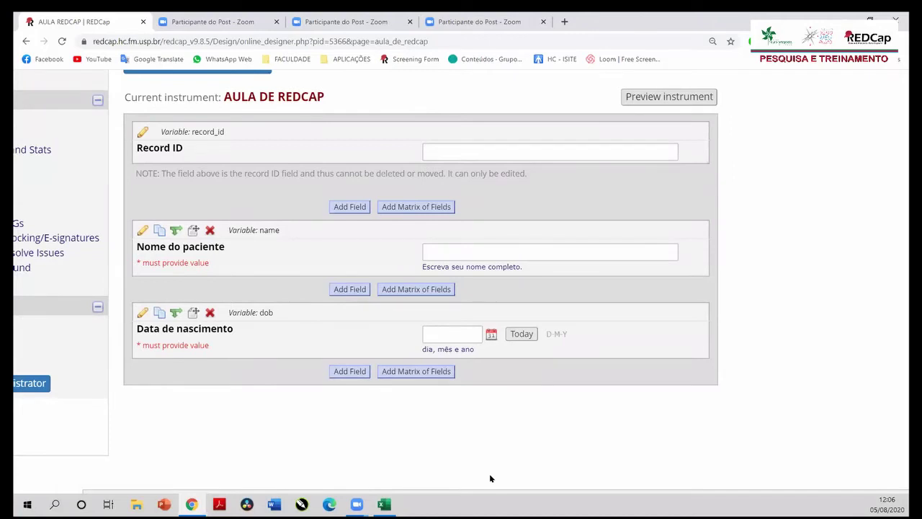
mouse_move(357, 504)
mouse_move(364, 475)
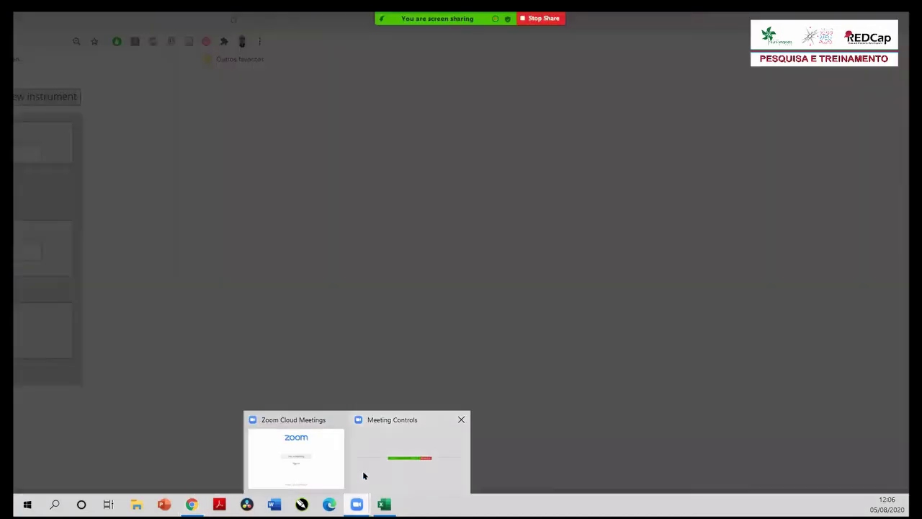
click(334, 471)
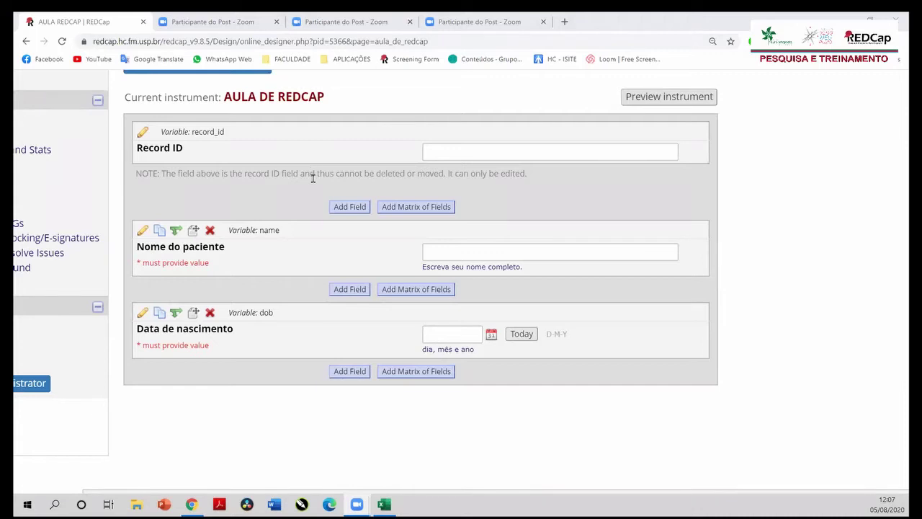
scroll(326, 152, down, 1)
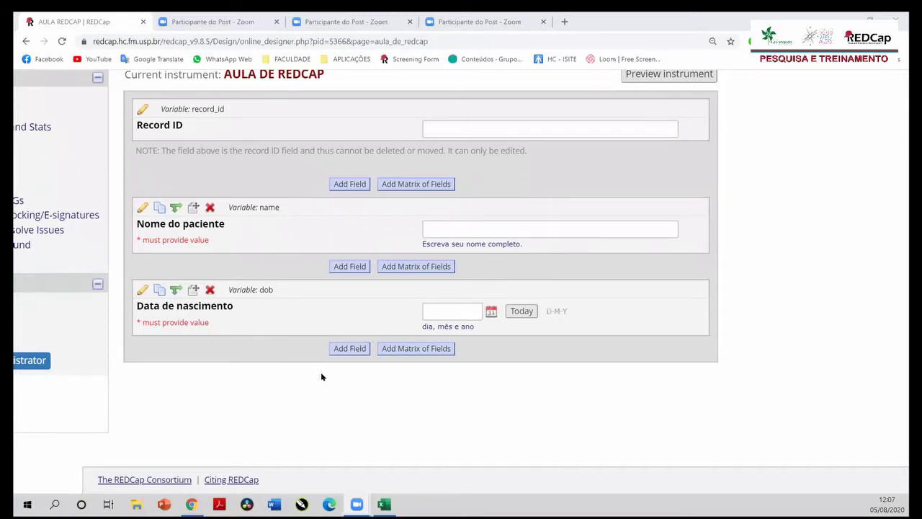
scroll(325, 290, up, 3)
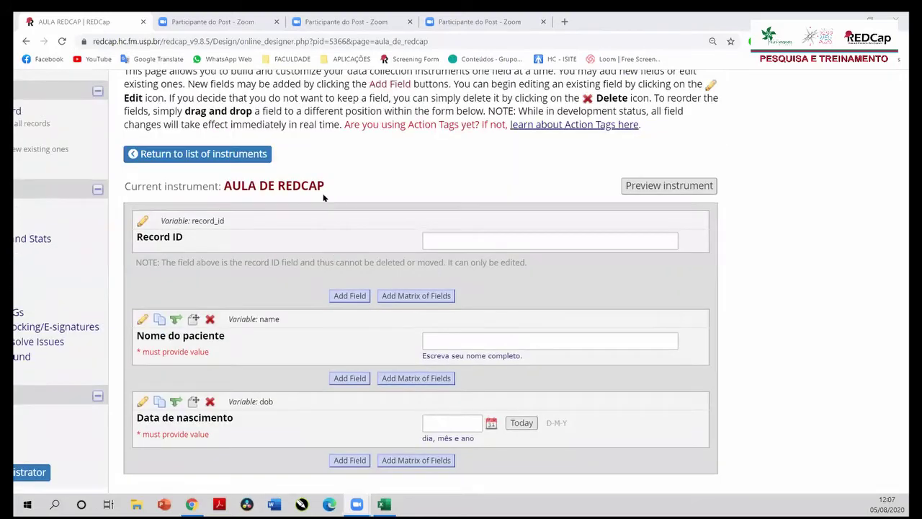
scroll(324, 216, down, 3)
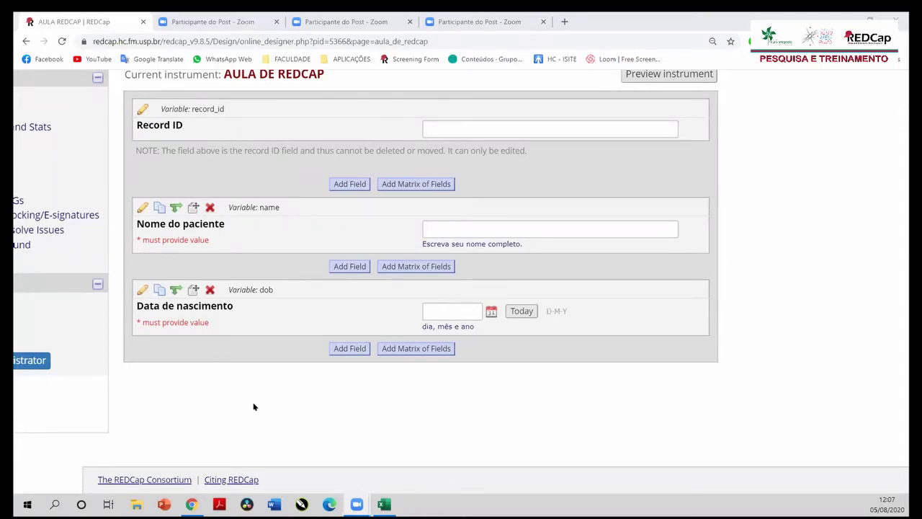
Step: Start a new field below Data de nascimento with the type Multiple Choice - Radio Buttons (Single Answer)
click(350, 348)
scroll(383, 337, down, 3)
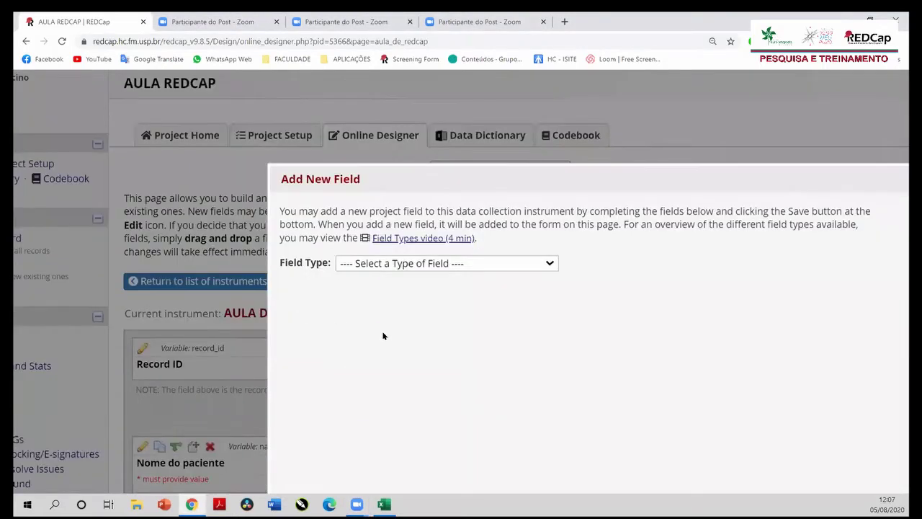
scroll(455, 304, up, 1)
drag(480, 108, 319, 99)
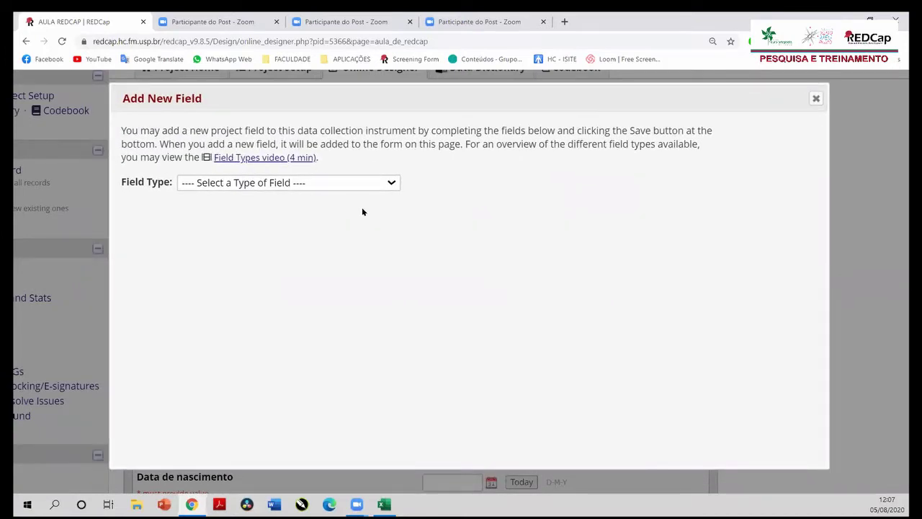
click(366, 183)
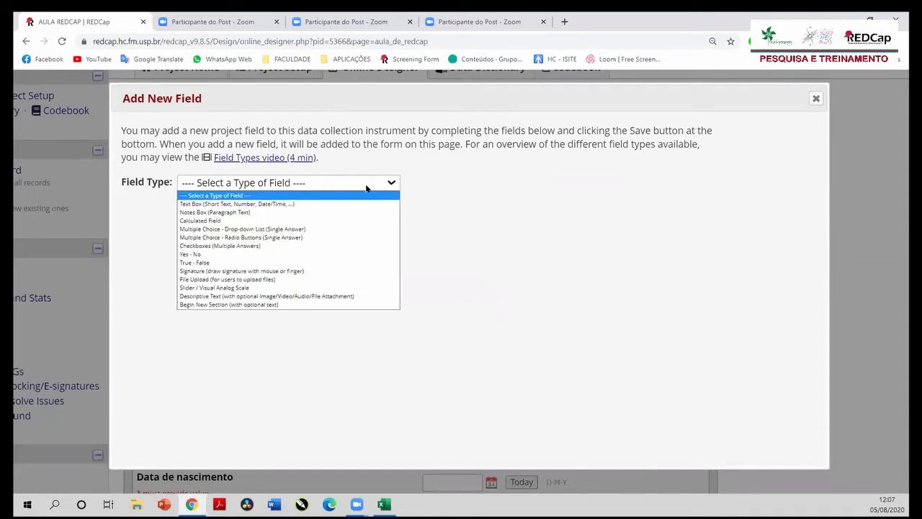
click(365, 184)
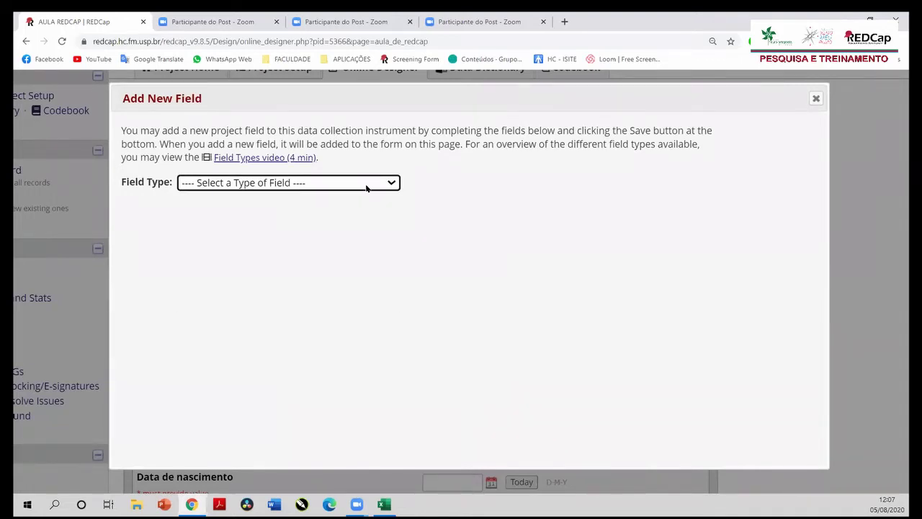
click(366, 184)
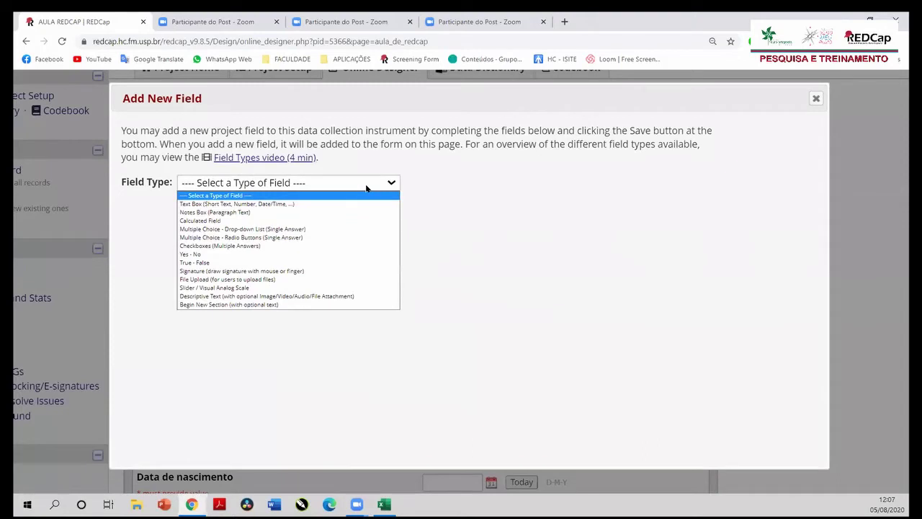
click(326, 239)
Step: Enter "Você deseja participar da pesquisa?" as the new field's label
click(322, 247)
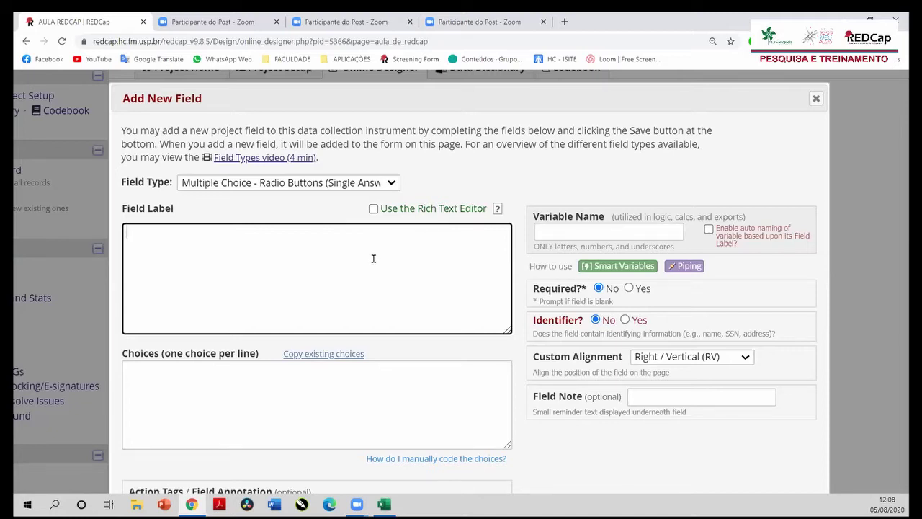
text(Você deseja partici)
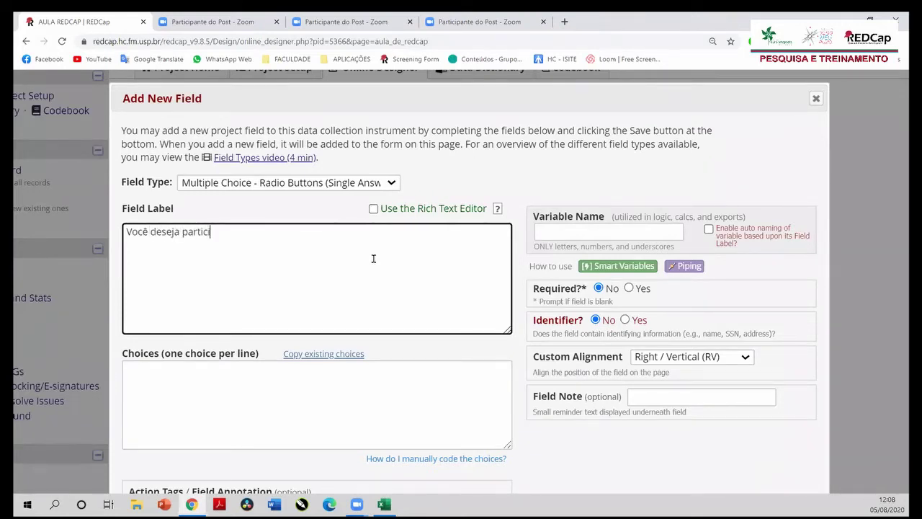
text(par da pesquisa?)
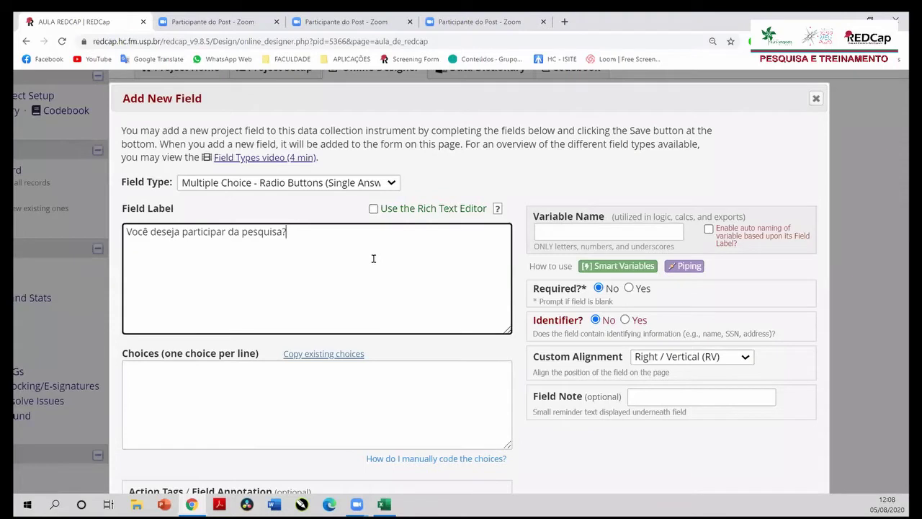
Step: Define the answer choices "1, Sim" and "0, Não" on separate lines for the participation question
scroll(371, 243, down, 1)
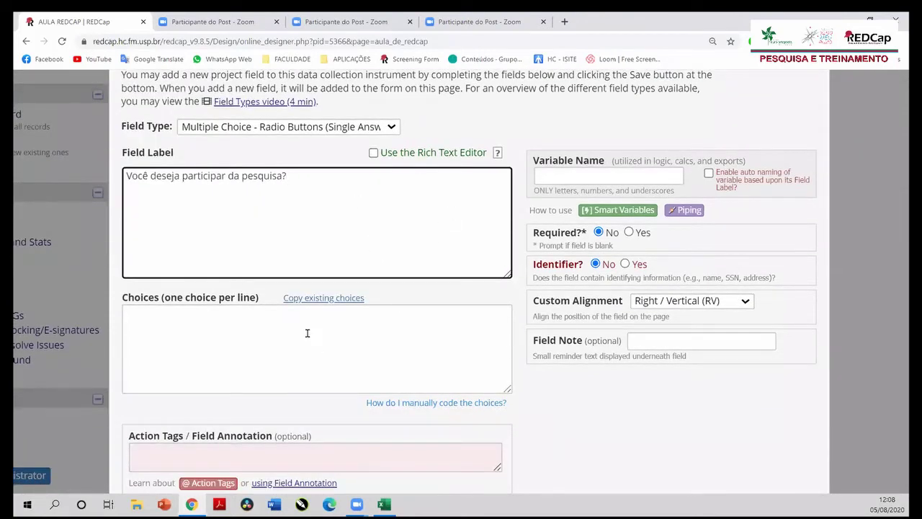
click(307, 330)
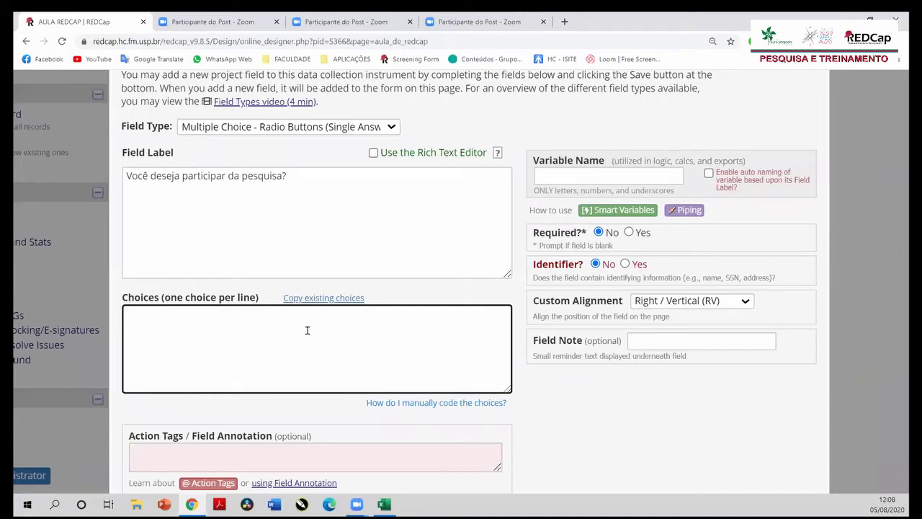
text(1, Sim)
key(Return)
text(0, não)
key(BackSpace)
key(BackSpace)
key(BackSpace)
text(Não)
scroll(307, 330, down, 1)
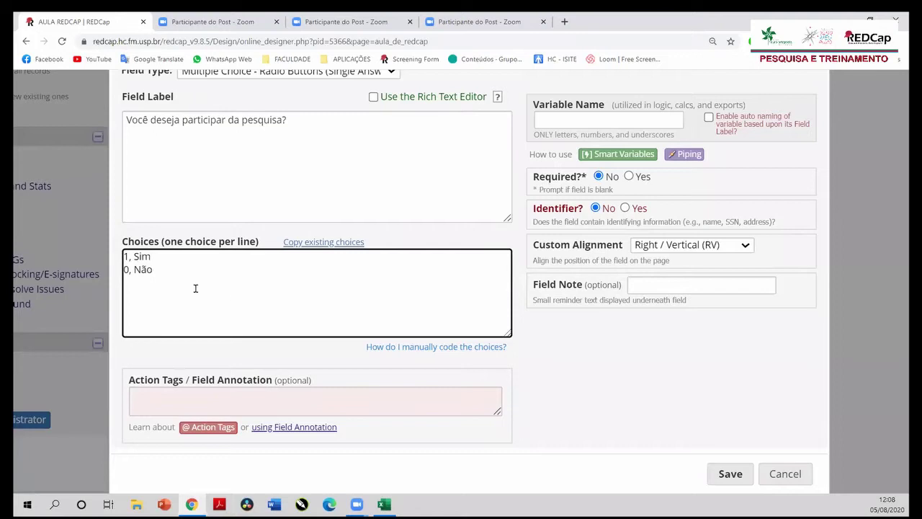
Step: Set the participation question's variable name to question
scroll(411, 350, up, 2)
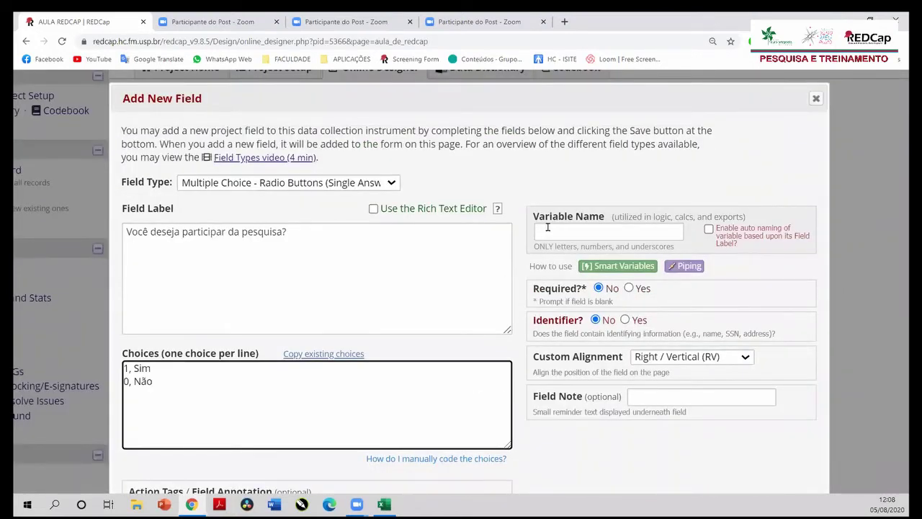
click(595, 229)
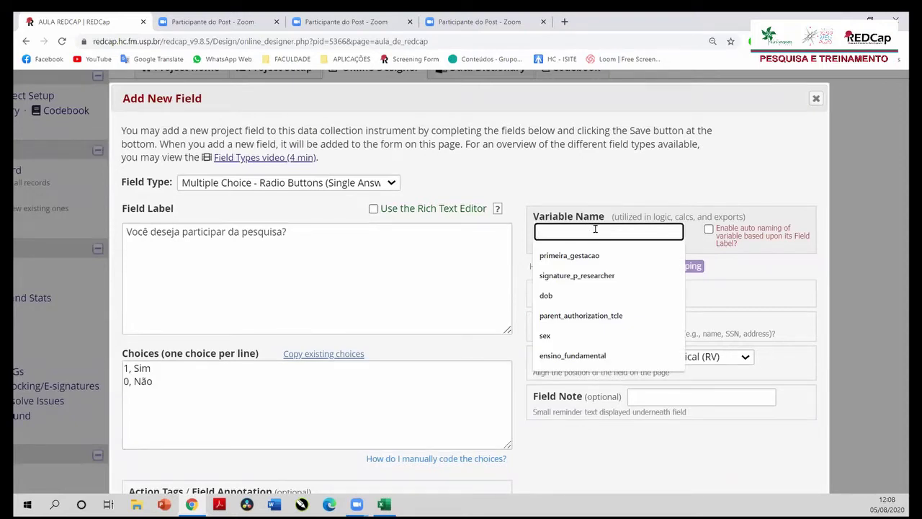
text(an)
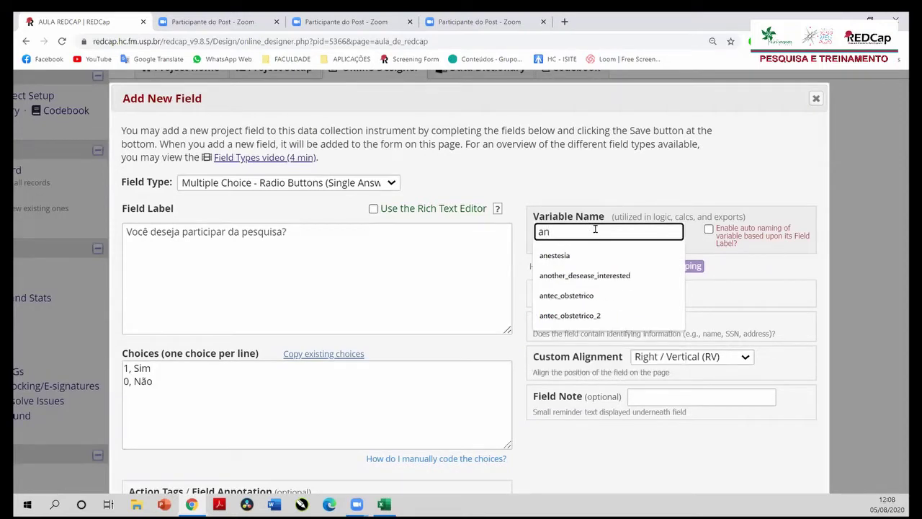
text(s)
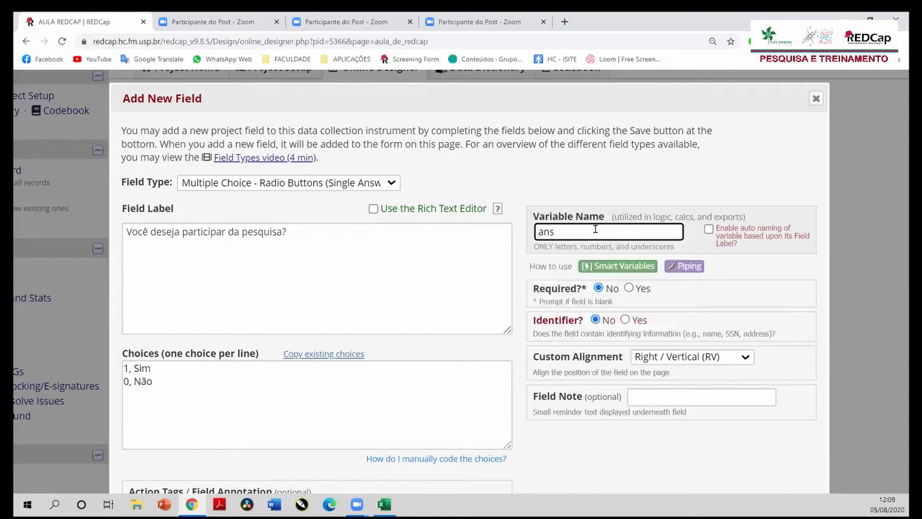
key(BackSpace)
key(BackSpace)
key(BackSpace)
text(question)
Step: Make the participation question required and add the field note "Responda sim ou não"
scroll(554, 190, down, 1)
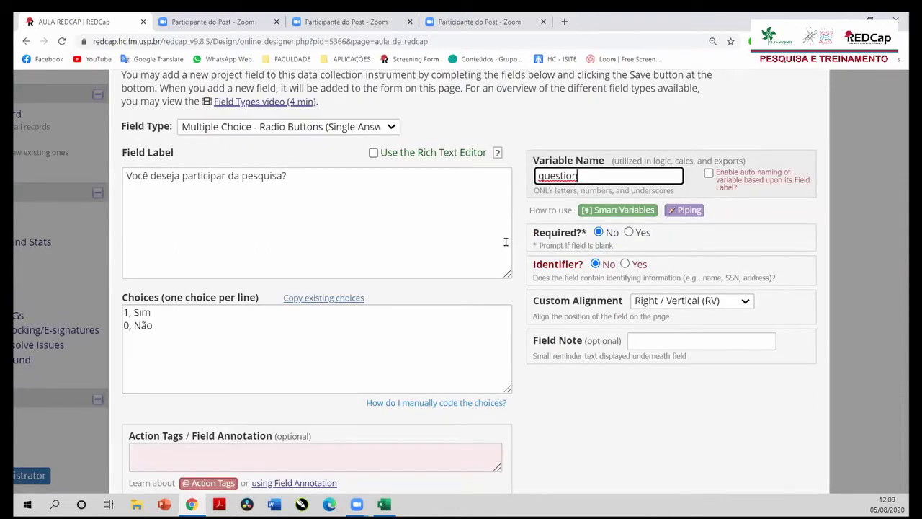
click(629, 233)
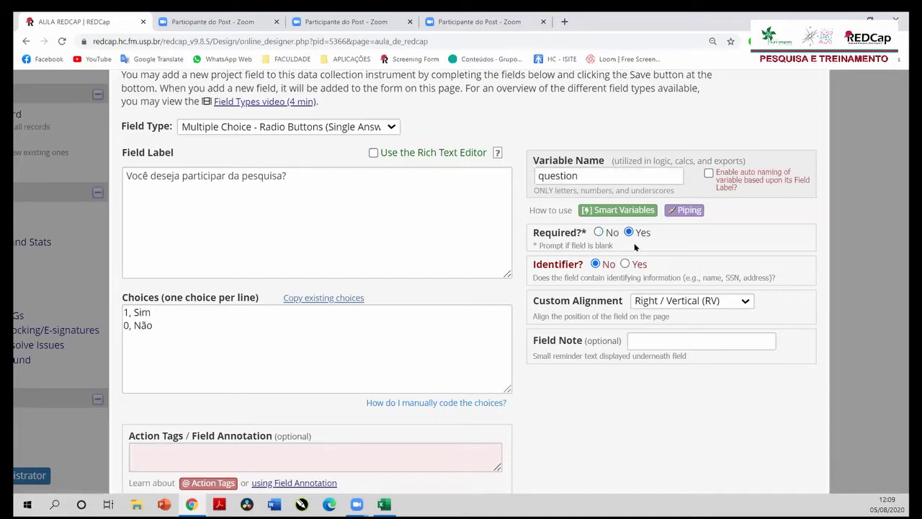
scroll(636, 248, down, 1)
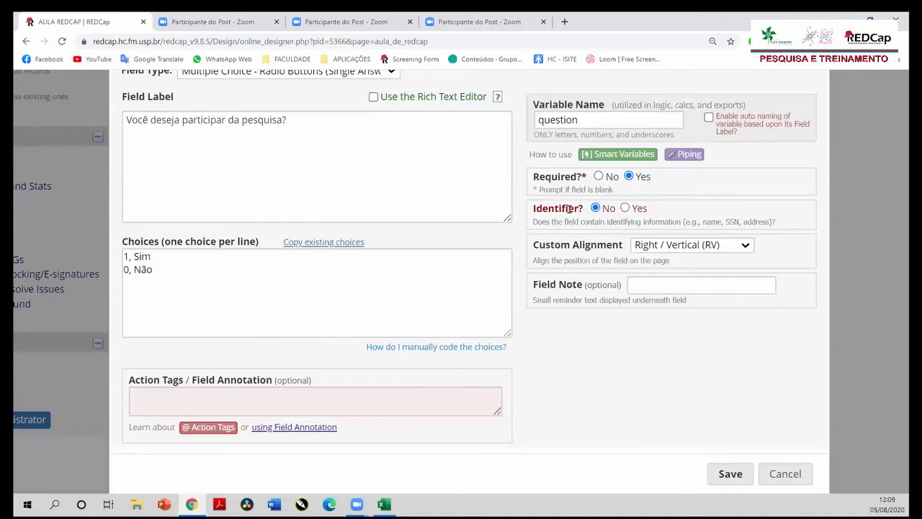
scroll(634, 223, down, 1)
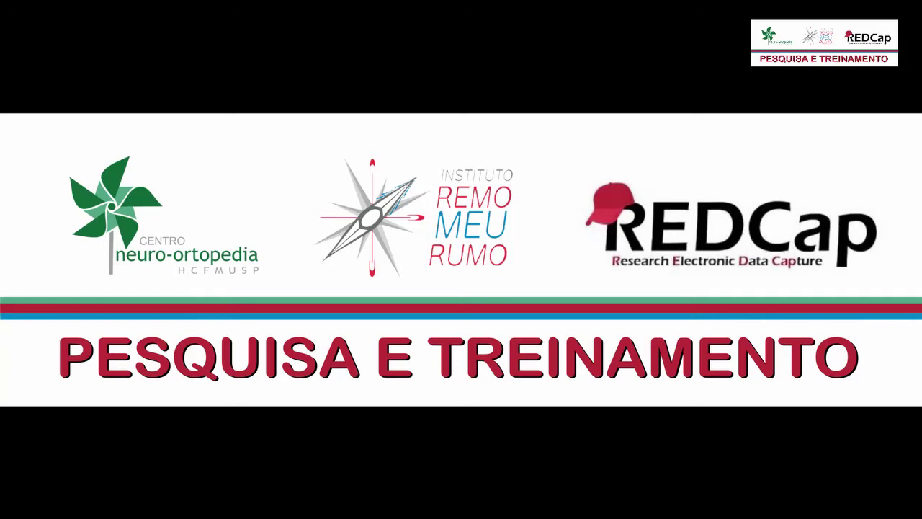
text(nda sim ou não)
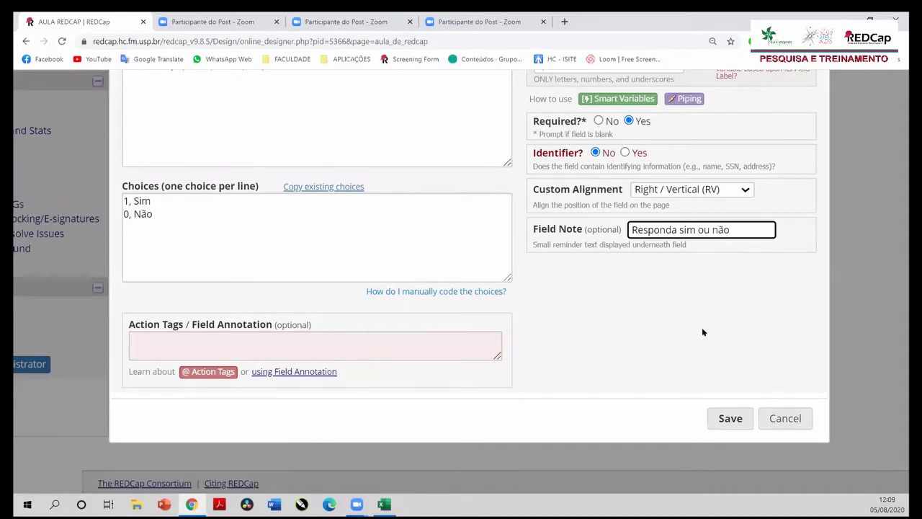
Step: Review the new question's label, choices, variable name, required setting, alignment and field note
scroll(446, 259, up, 3)
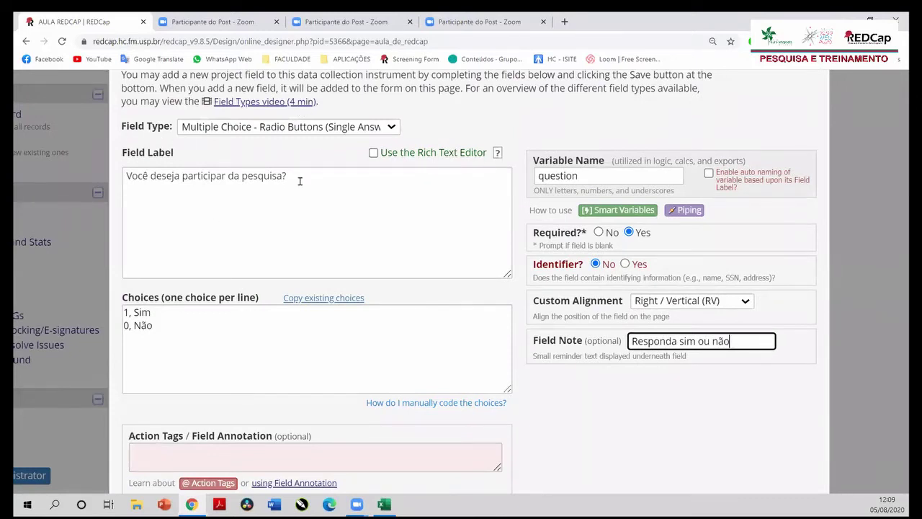
scroll(213, 245, down, 1)
scroll(212, 241, down, 2)
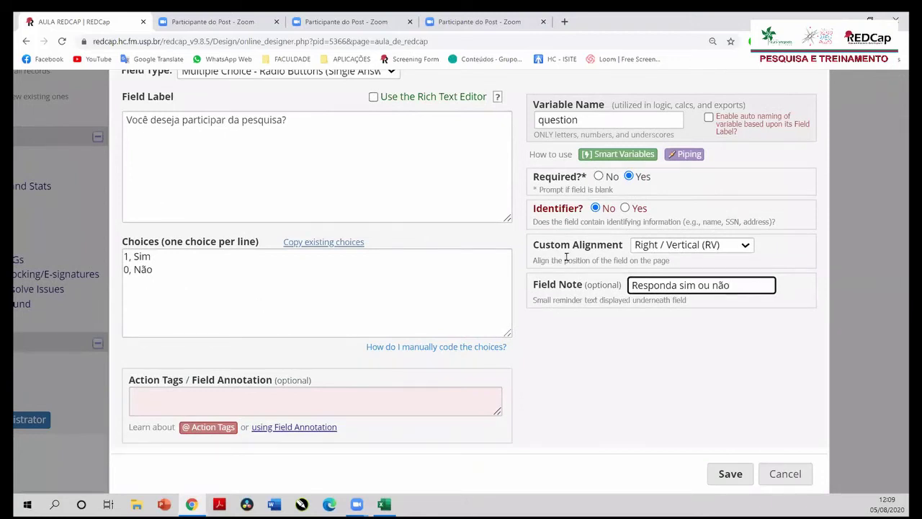
scroll(605, 232, up, 3)
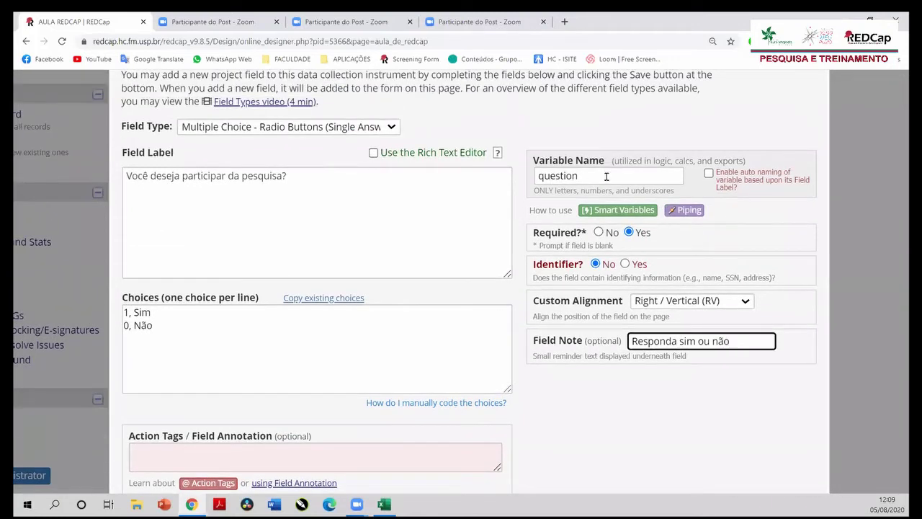
drag(533, 155, 601, 156)
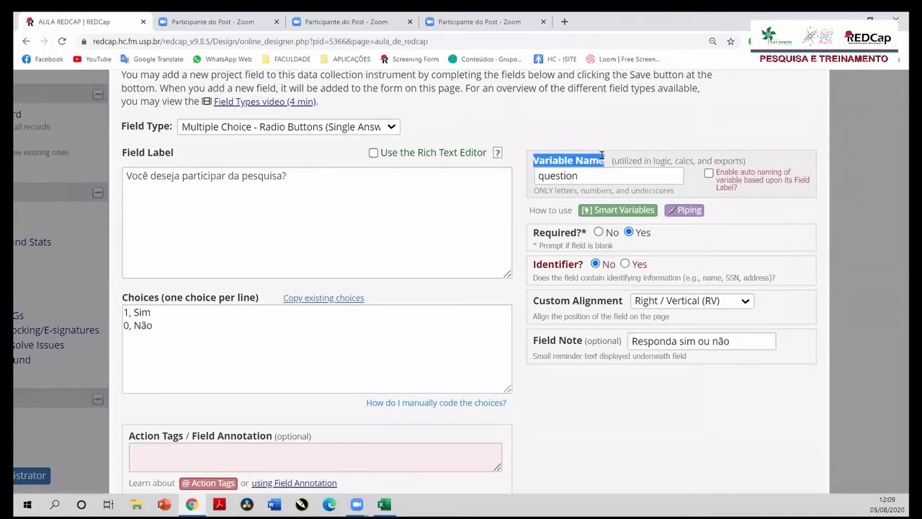
click(607, 117)
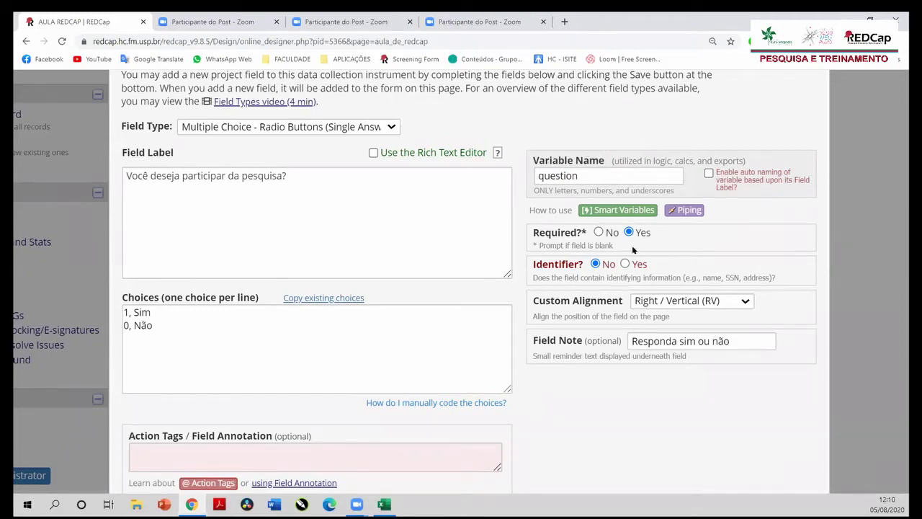
scroll(638, 232, down, 1)
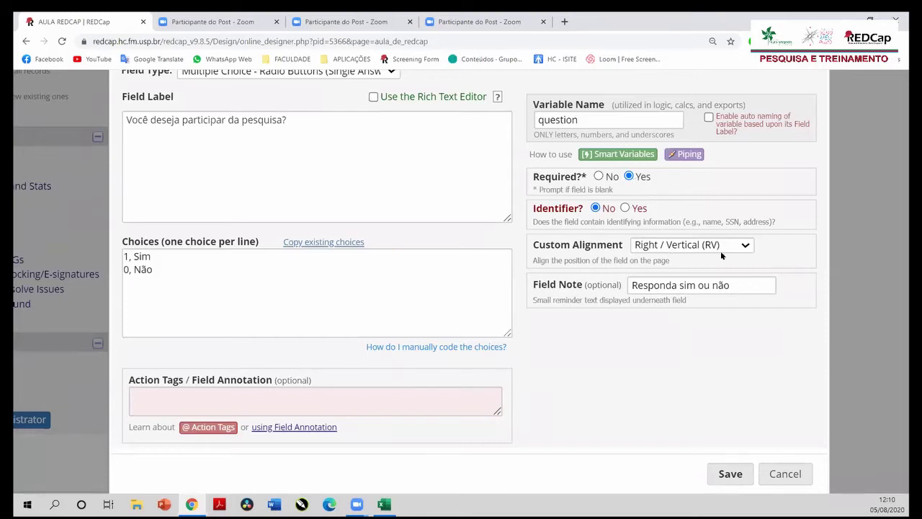
Step: Save the new participation question to the instrument
scroll(694, 271, down, 1)
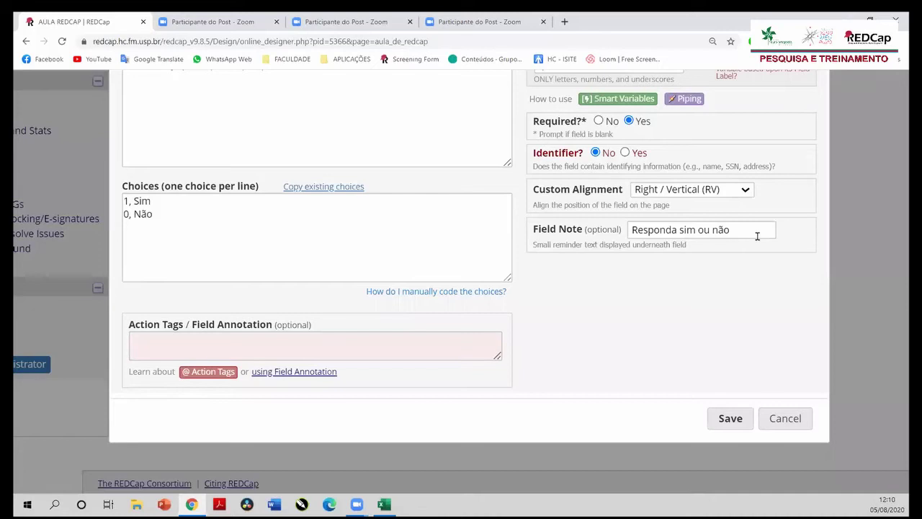
click(728, 425)
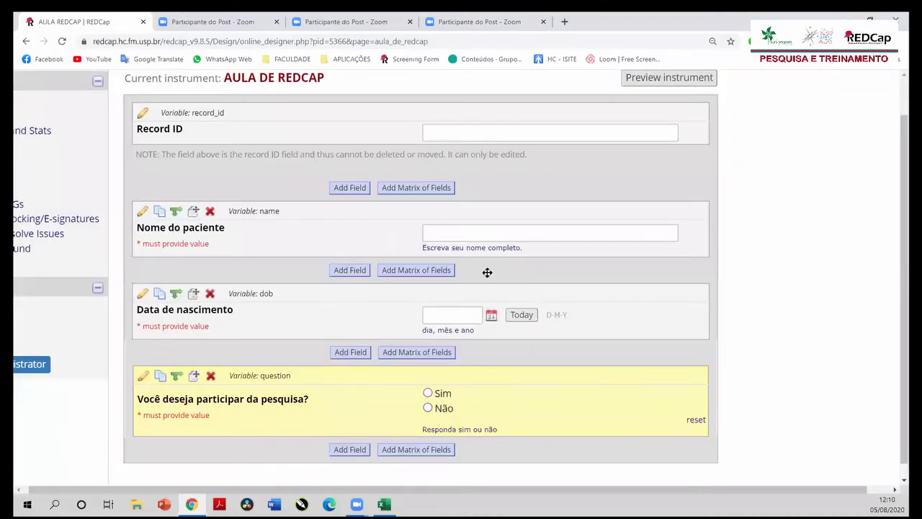
Step: Add a radio-button field below the participation question, labelled "Preencha os campos a seguir:"
scroll(492, 273, down, 2)
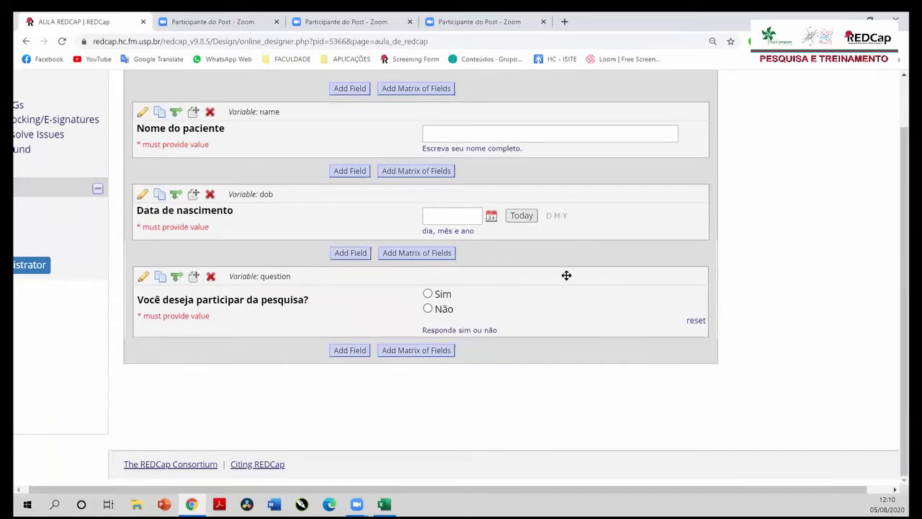
click(350, 350)
scroll(360, 231, down, 2)
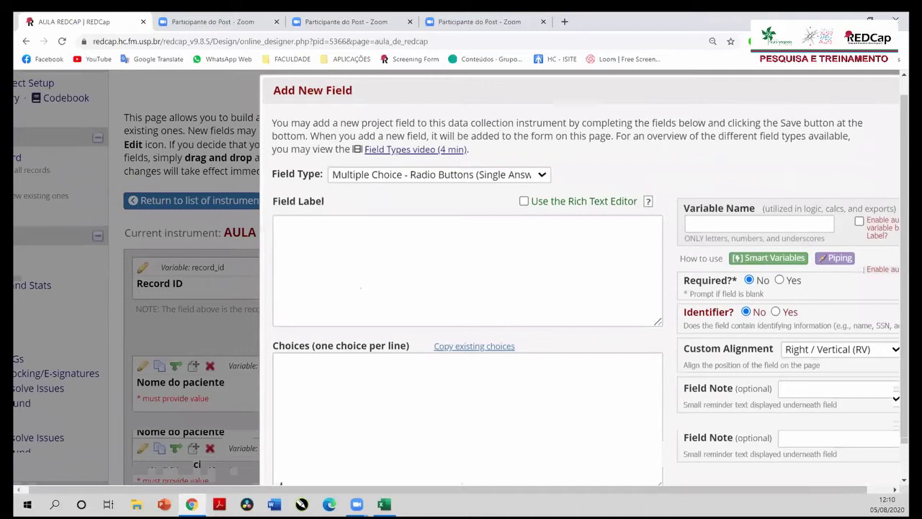
click(360, 221)
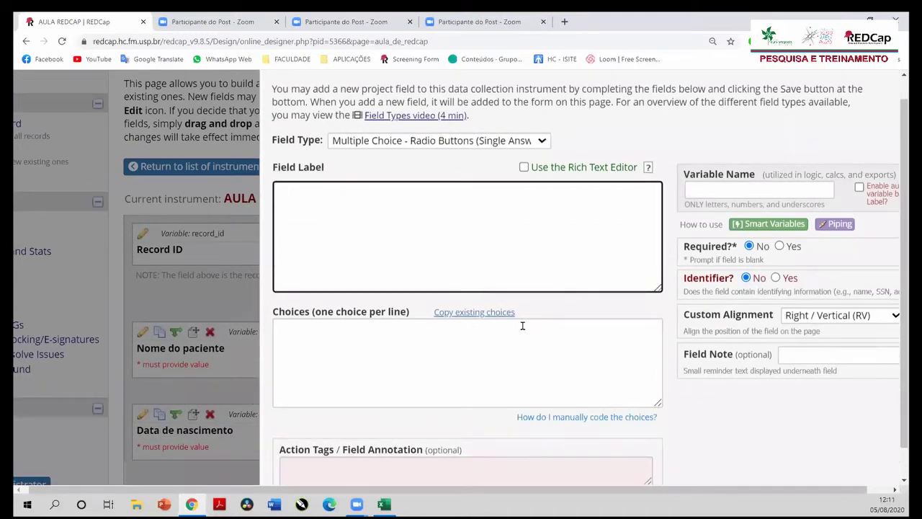
text(Preencha os campos a seguir:)
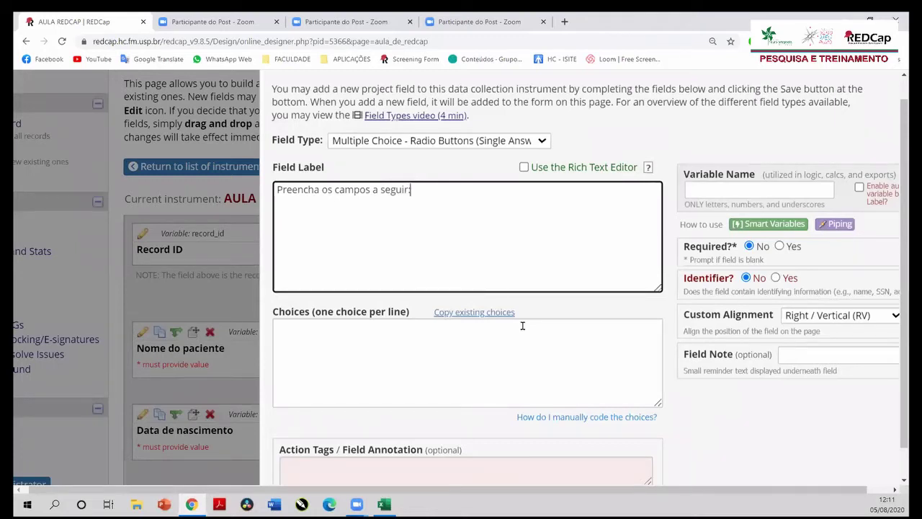
Step: Set the new field's variable name to next and make the field required
scroll(580, 296, down, 1)
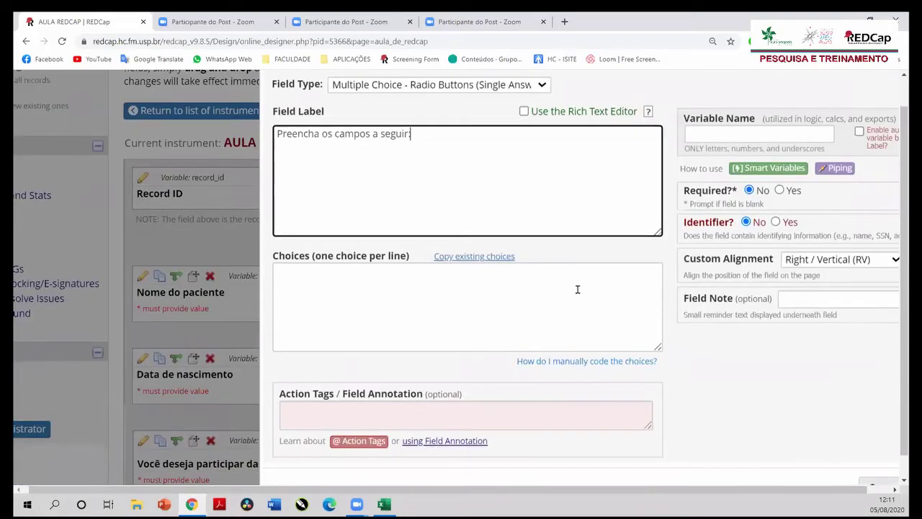
scroll(577, 289, up, 1)
scroll(579, 281, right, 5)
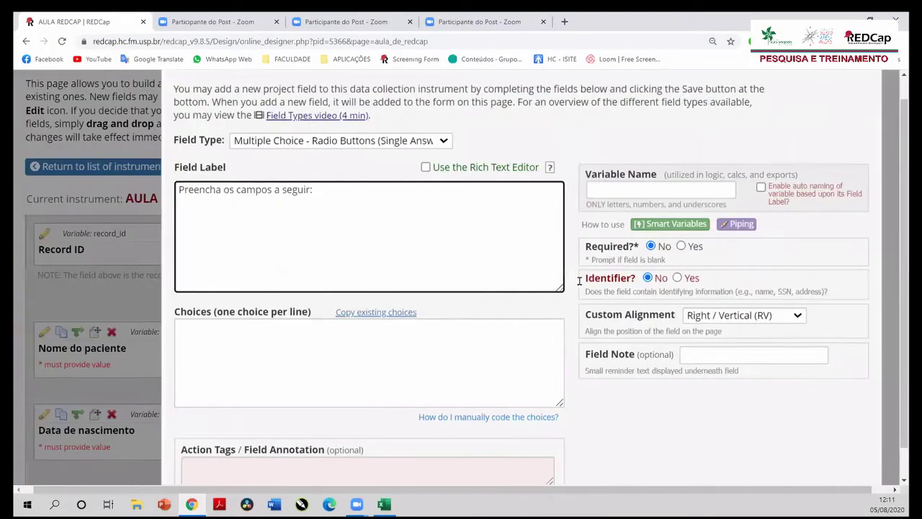
click(549, 189)
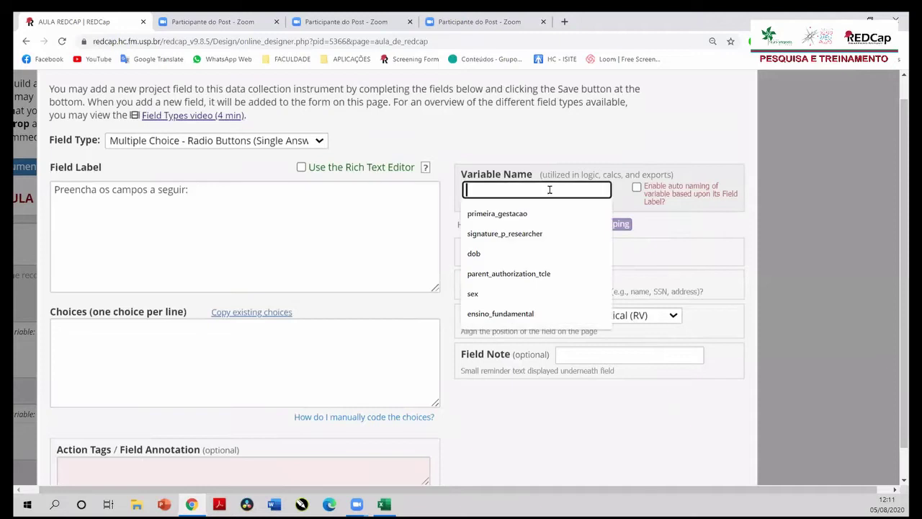
text(next)
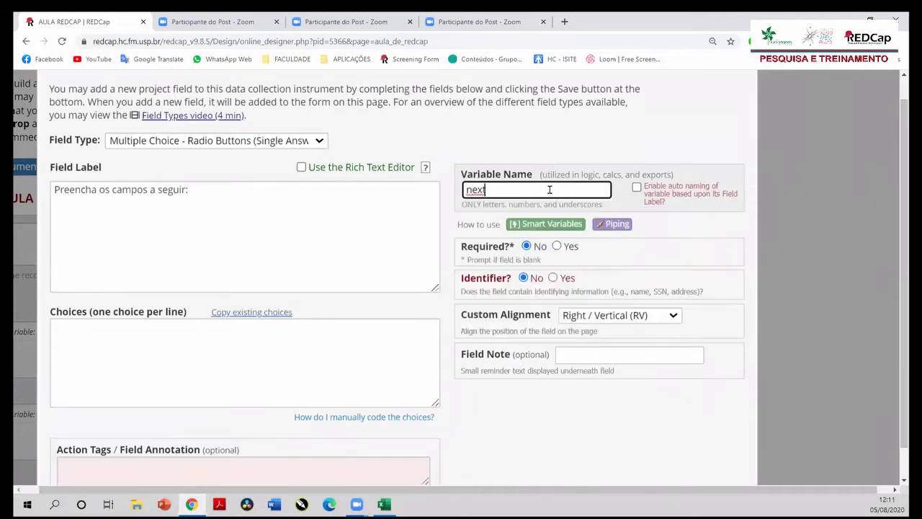
scroll(550, 190, down, 1)
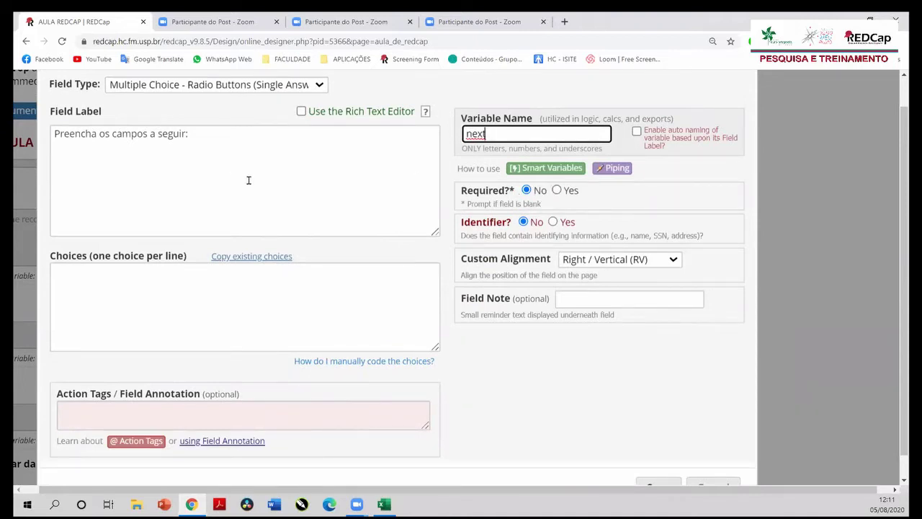
click(557, 190)
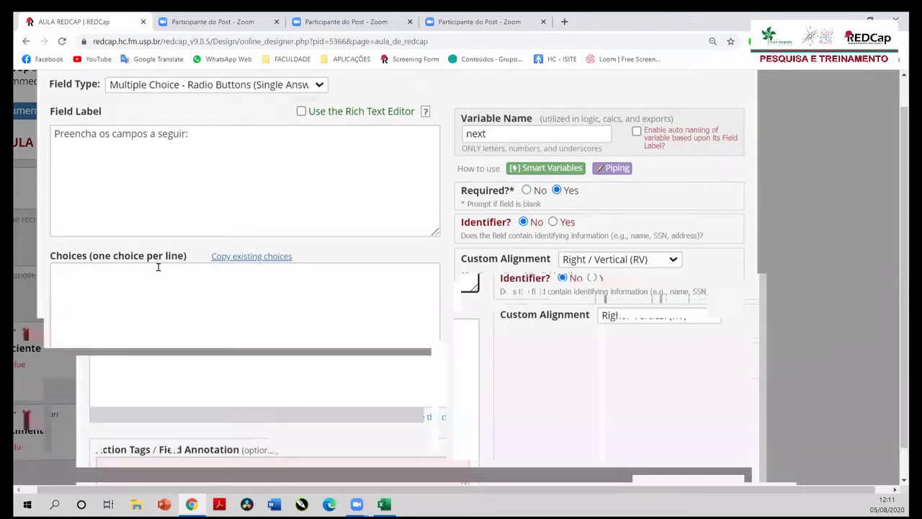
Step: Enter the answer choices "Adulto" and "Criança" on separate lines for the new field
click(156, 266)
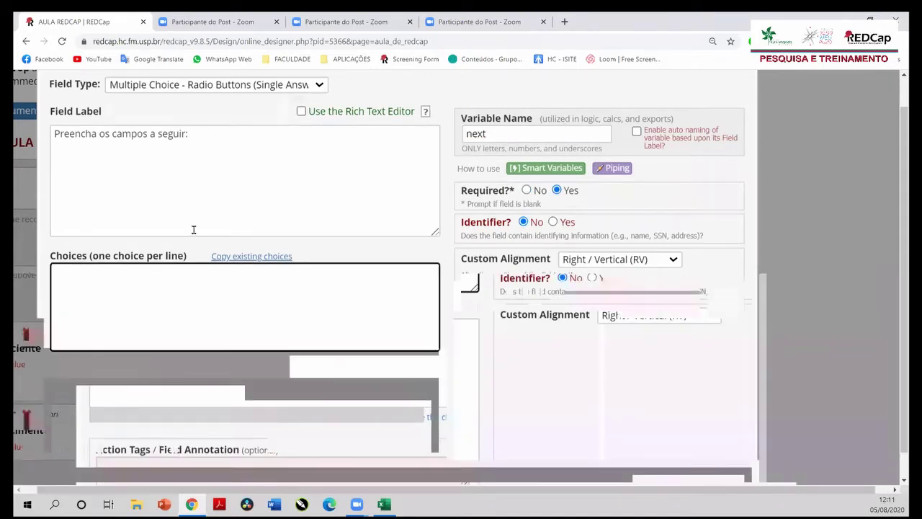
scroll(226, 195, up, 1)
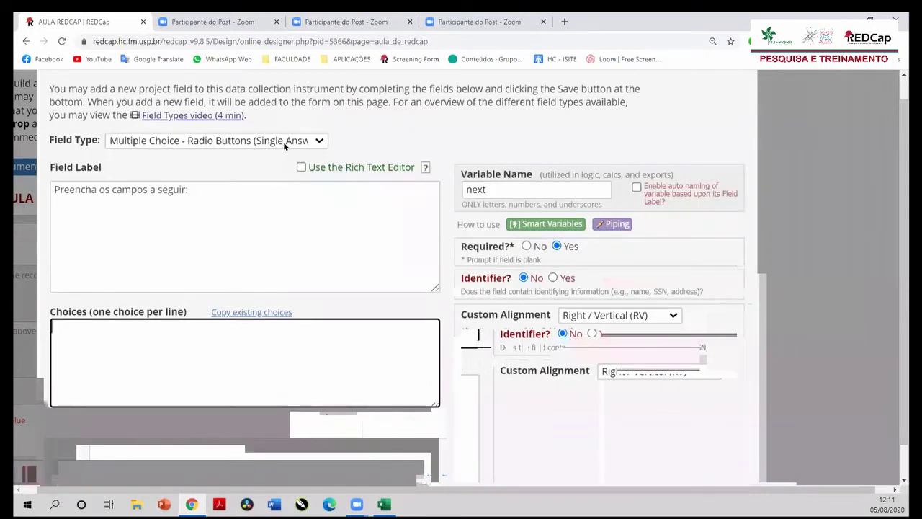
scroll(218, 247, down, 1)
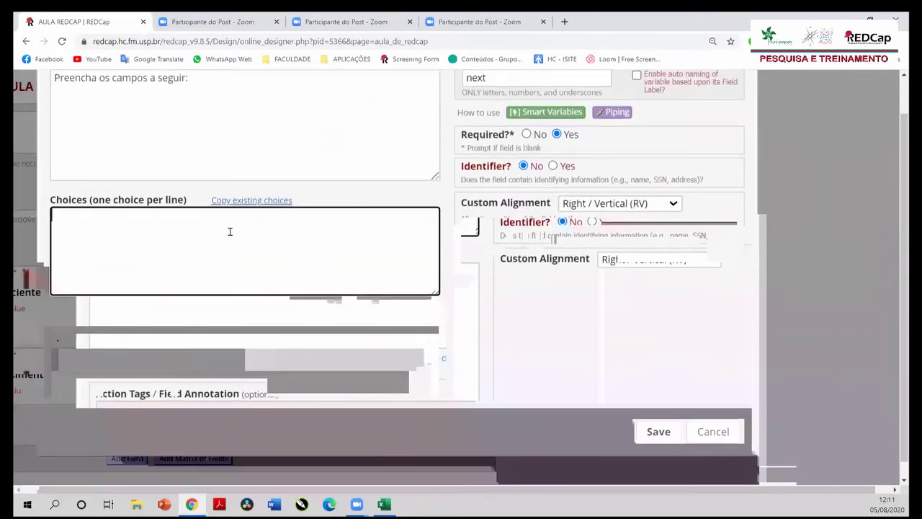
scroll(229, 231, up, 1)
scroll(215, 216, down, 2)
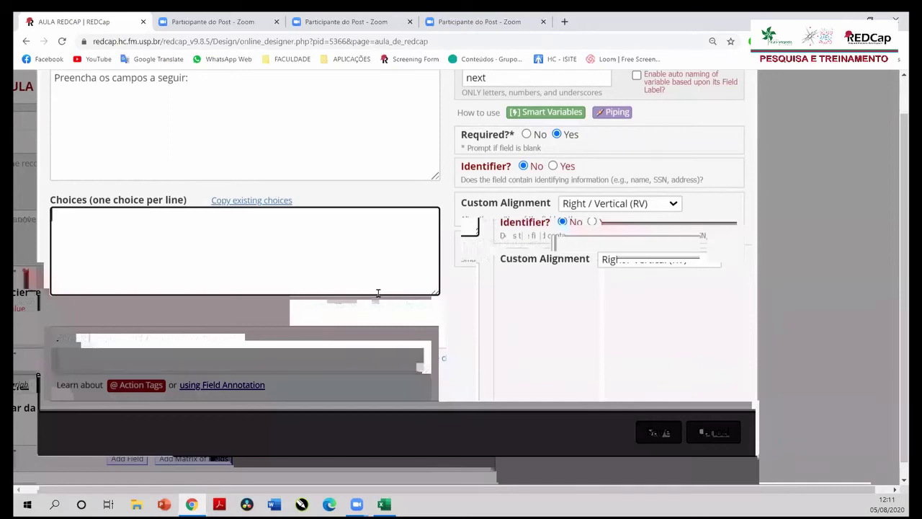
text(Adulto)
key(Return)
text(Criança)
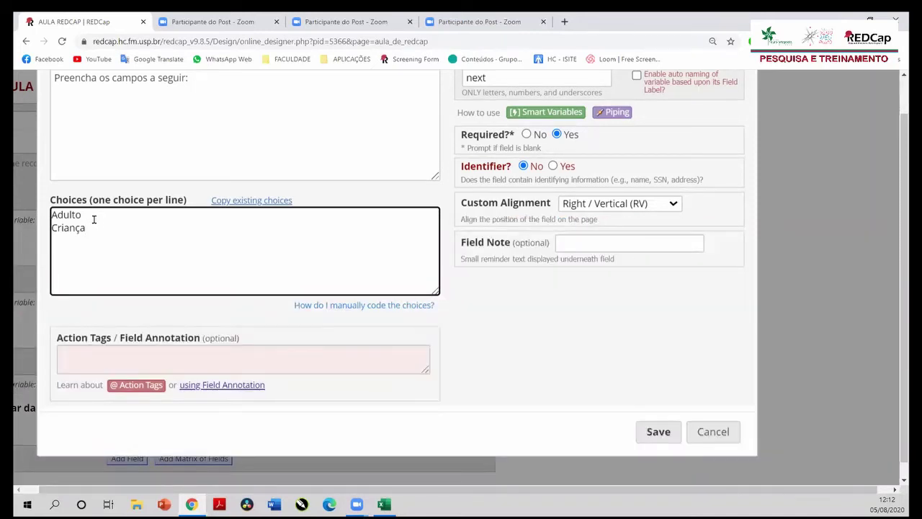
Step: Accept the automatic raw values for the Adulto and Criança choices and save the field
click(227, 314)
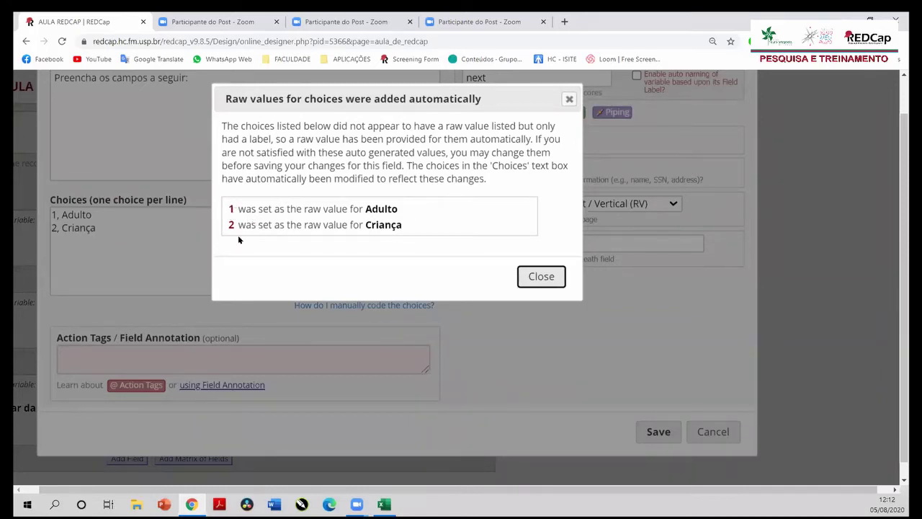
click(528, 277)
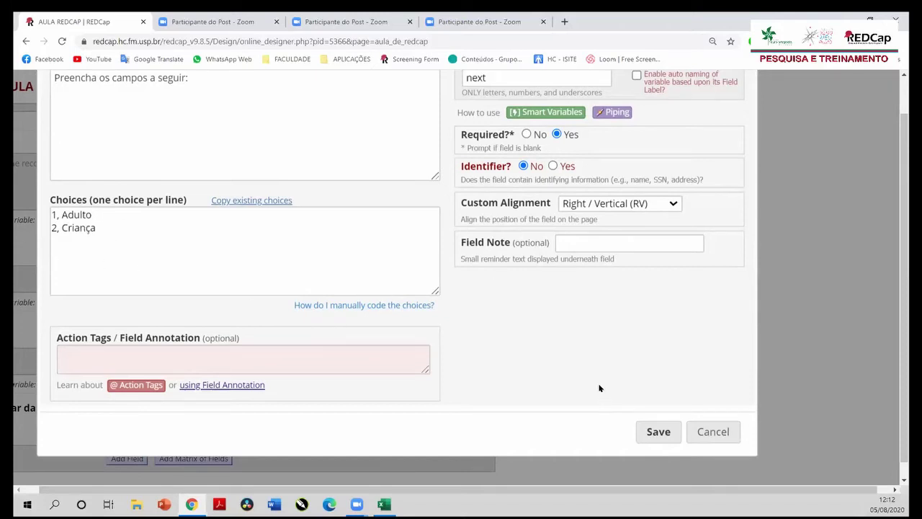
click(654, 433)
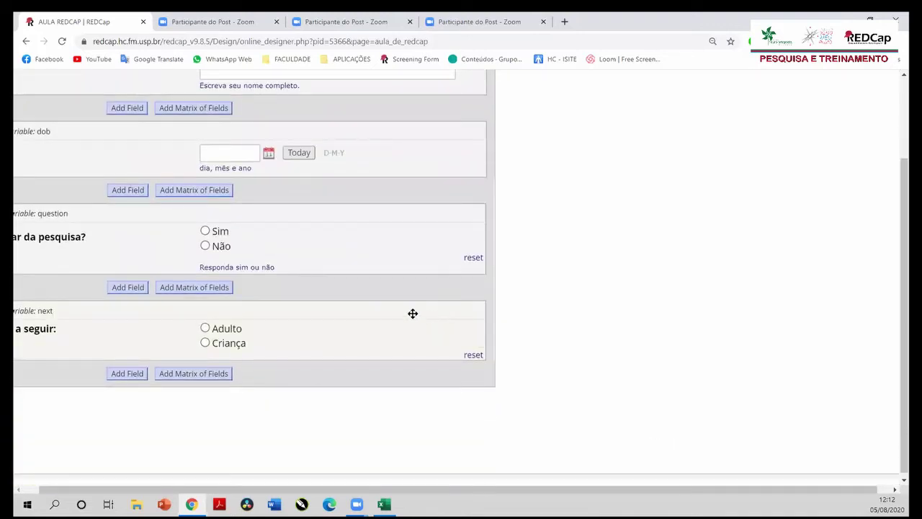
Step: Open the branching logic settings of the "Preencha os campos a seguir:" field and look over the two available logic methods
scroll(407, 315, right, 1)
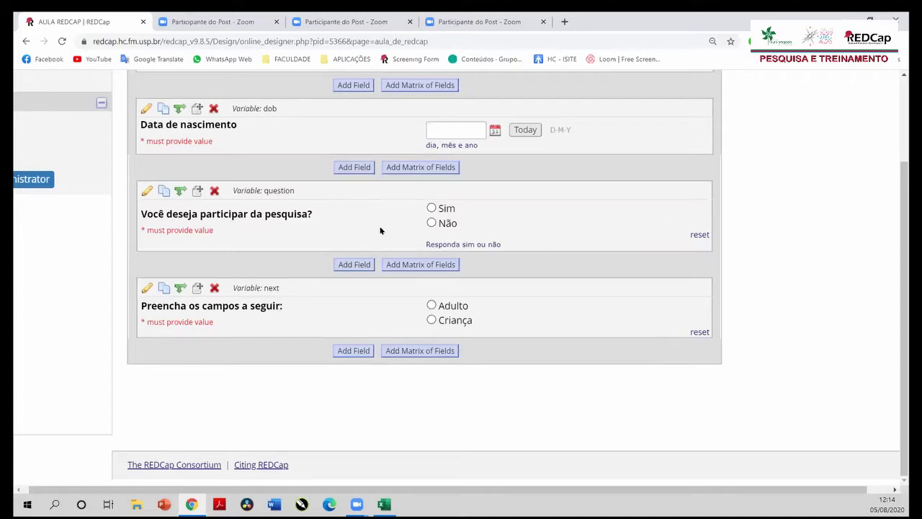
click(180, 288)
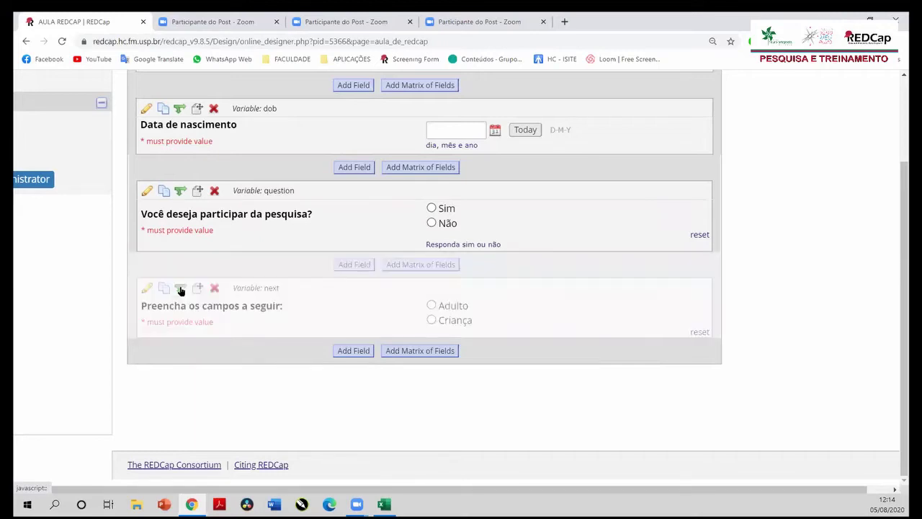
drag(567, 125, 356, 95)
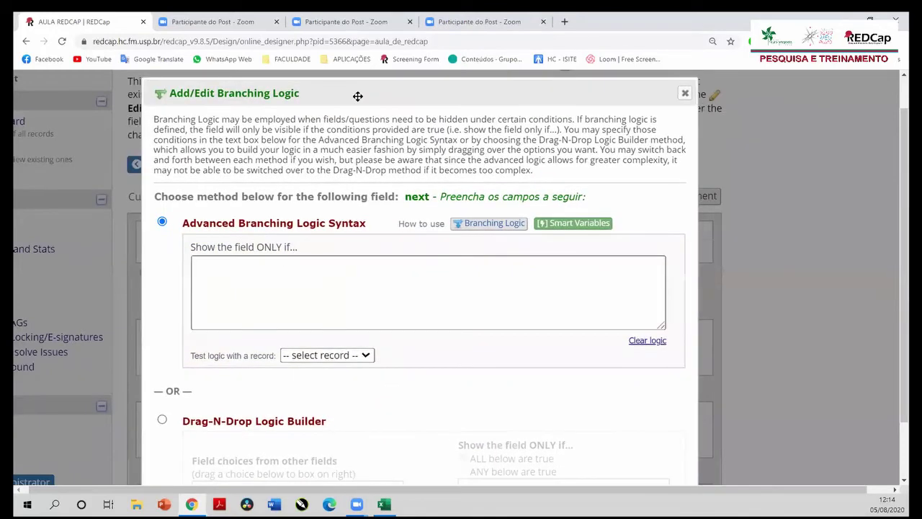
scroll(351, 158, down, 2)
scroll(350, 170, down, 3)
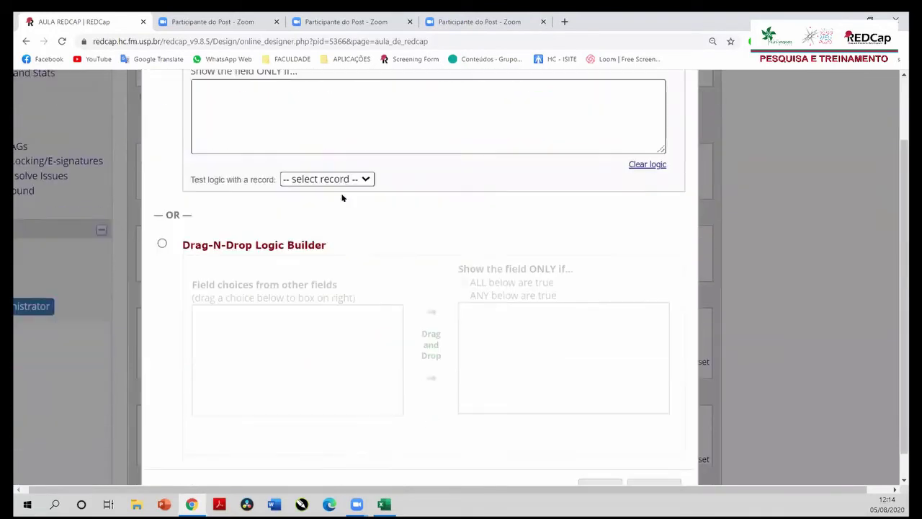
scroll(341, 256, up, 4)
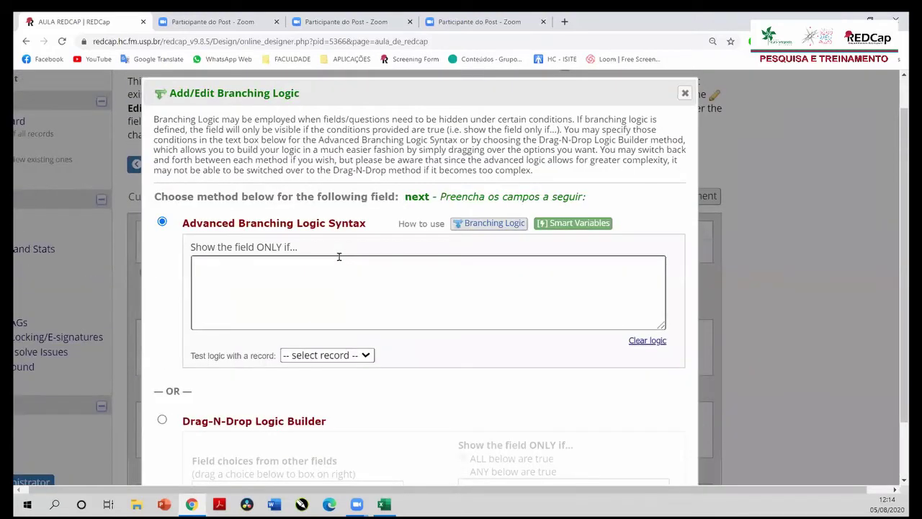
scroll(341, 256, down, 1)
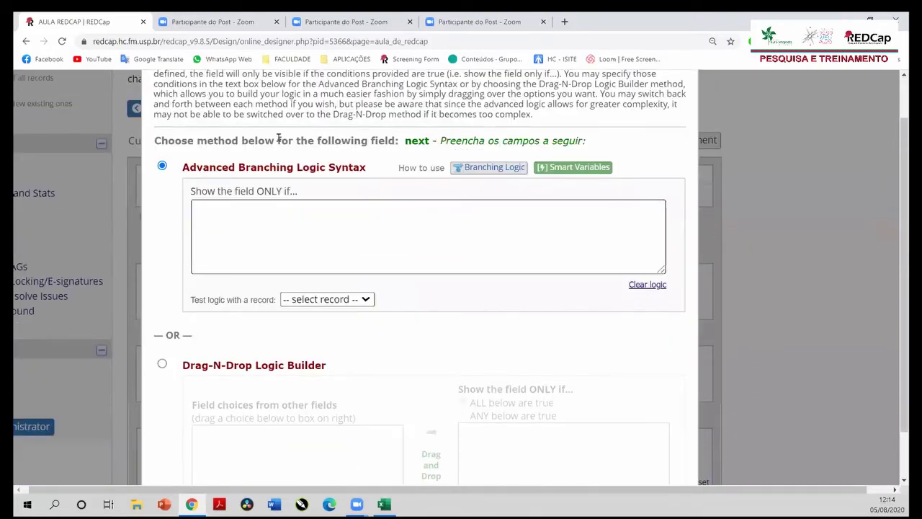
click(215, 213)
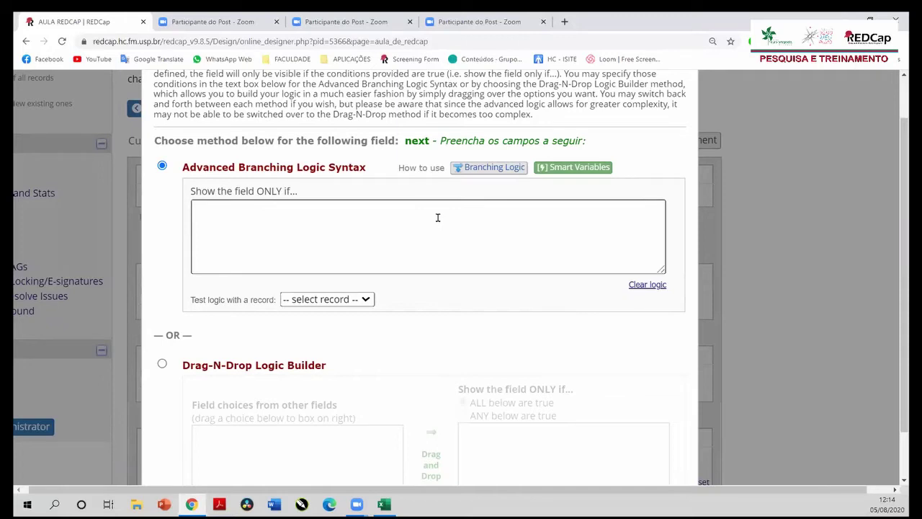
scroll(437, 218, down, 1)
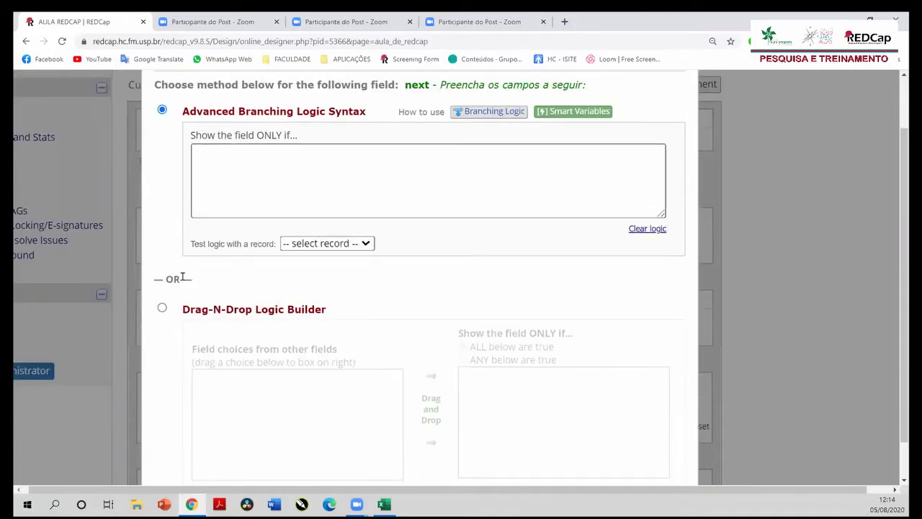
Step: Use the Drag-N-Drop Logic Builder to show the field only if question = Sim (1)
click(162, 309)
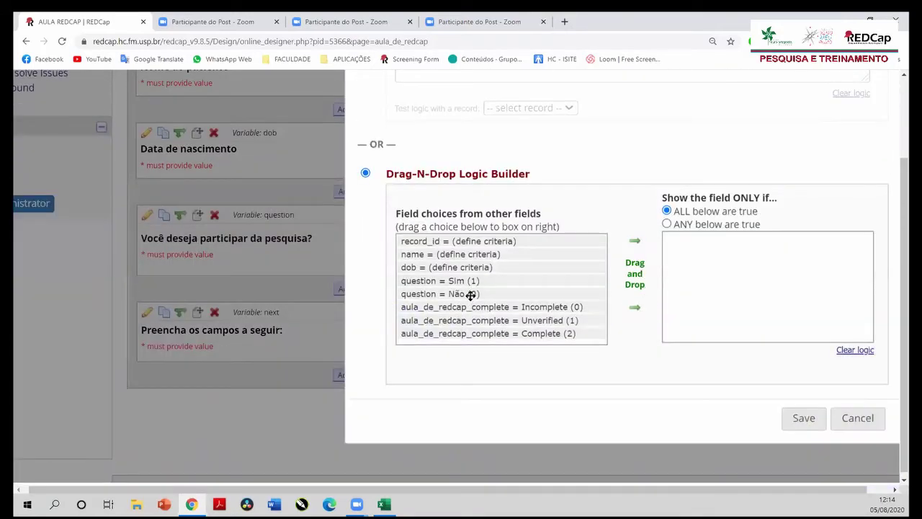
scroll(470, 295, right, 2)
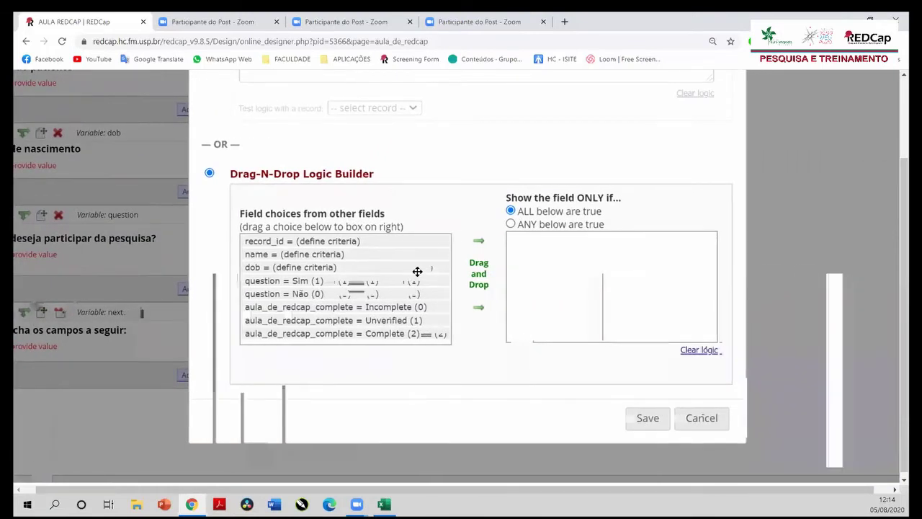
scroll(364, 267, right, 1)
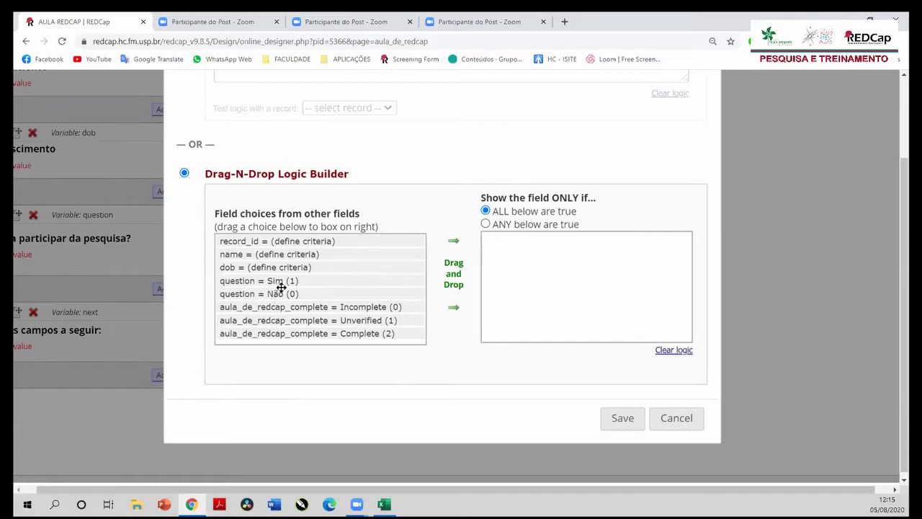
drag(297, 281, 627, 271)
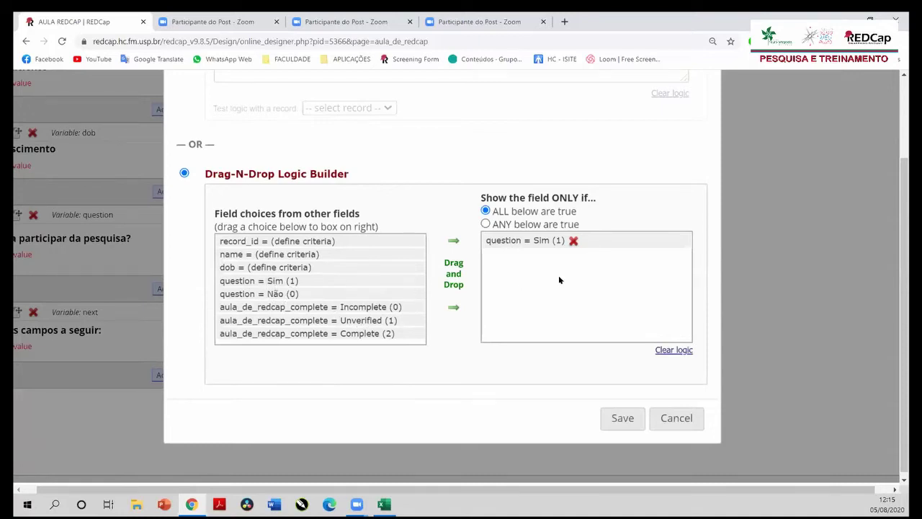
Step: Switch the condition to Advanced Branching Logic Syntax to examine its written expression
scroll(551, 301, up, 3)
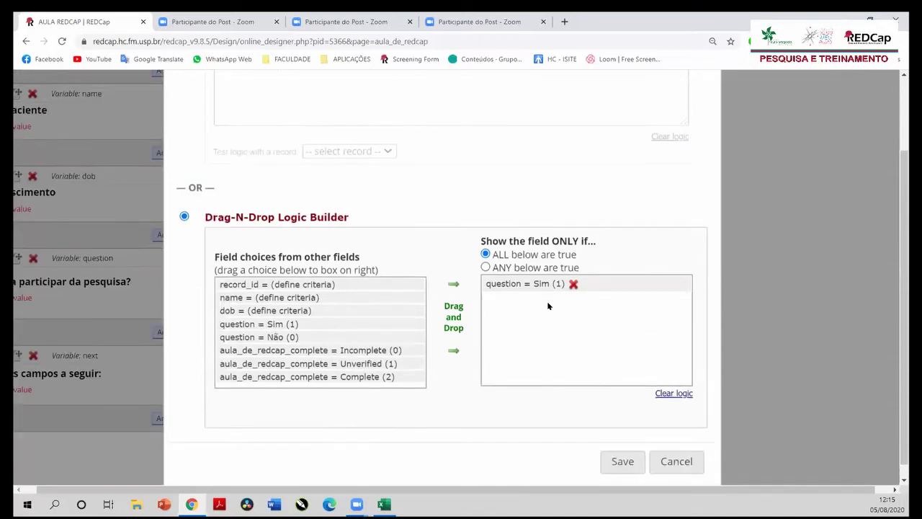
scroll(241, 207, up, 1)
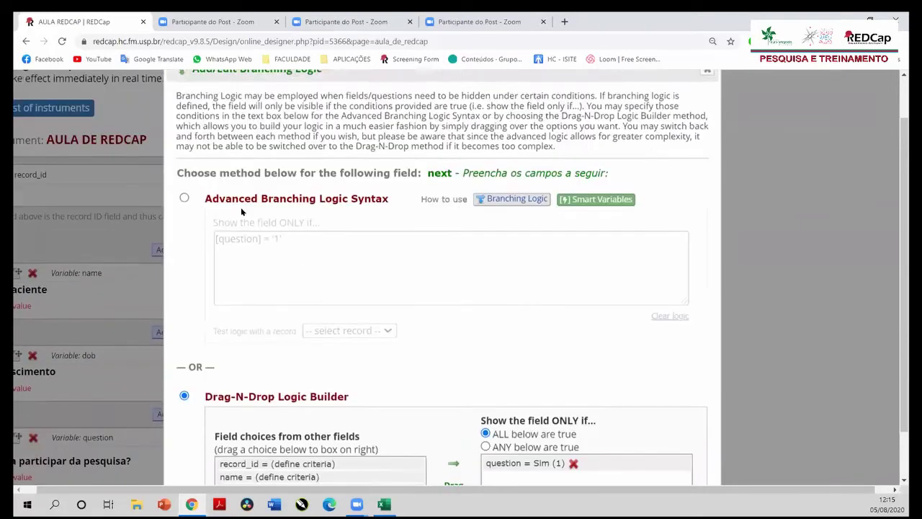
click(185, 199)
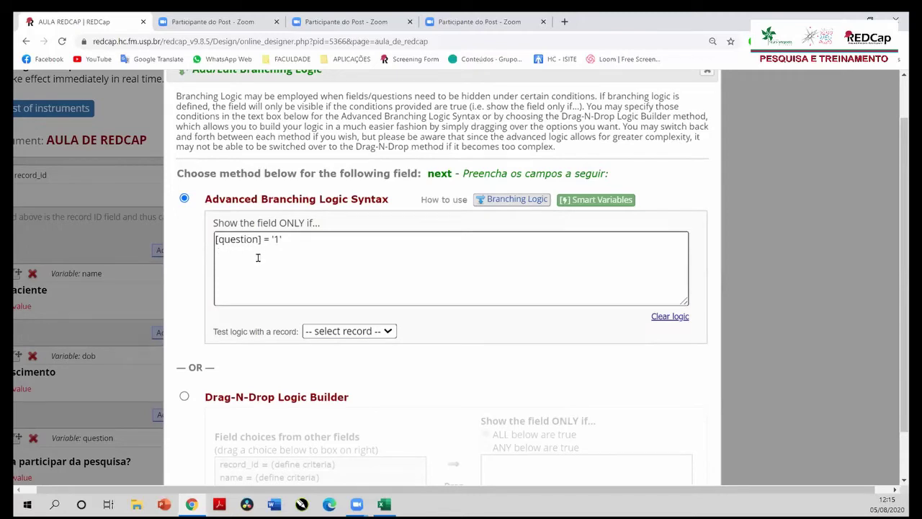
Step: Review the advanced expression and the Drag-N-Drop Logic Builder, then save the branching logic of the "Preencha os campos a seguir:" field
scroll(258, 257, down, 1)
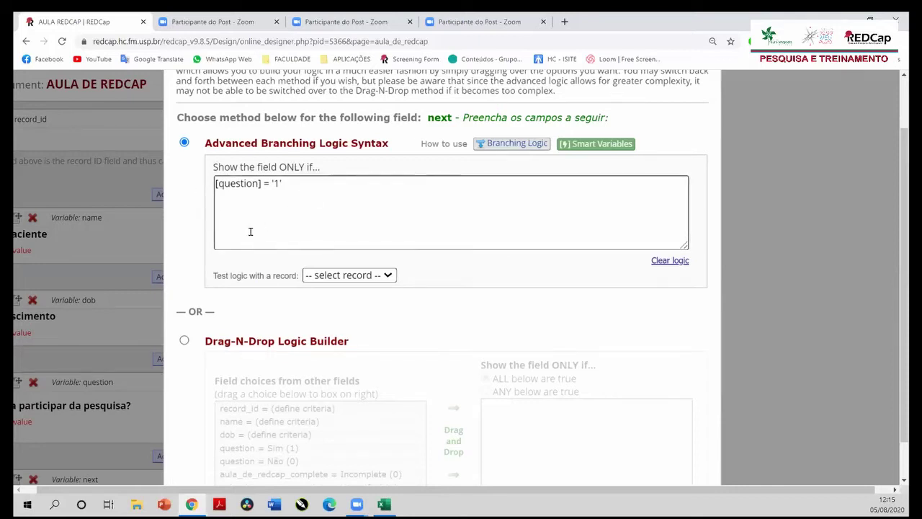
scroll(311, 282, down, 3)
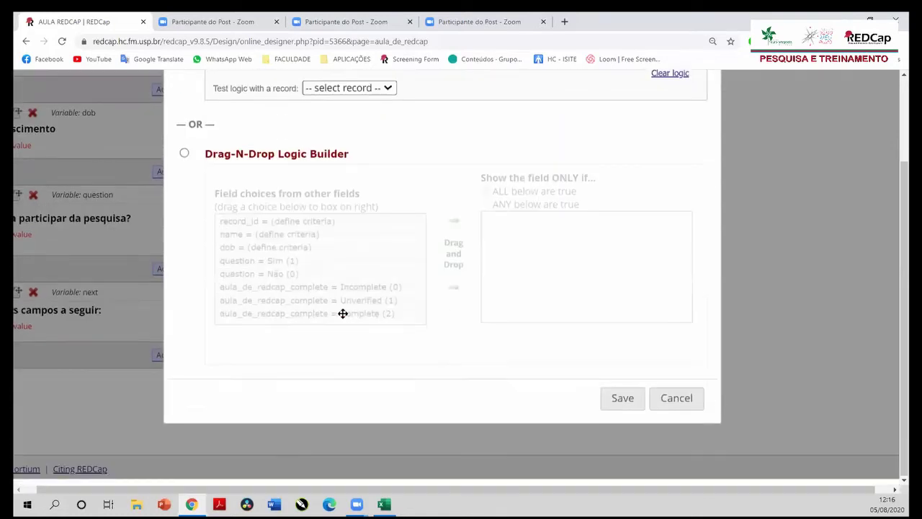
scroll(422, 346, up, 5)
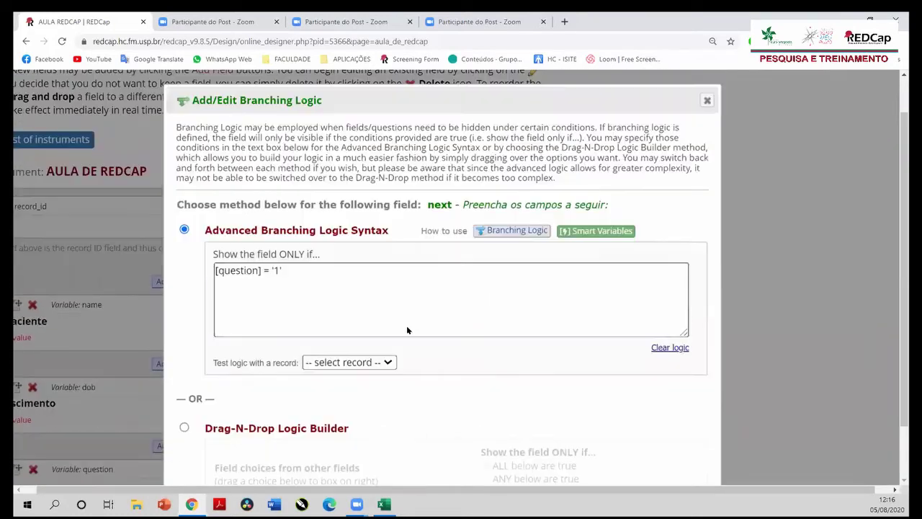
scroll(390, 308, down, 1)
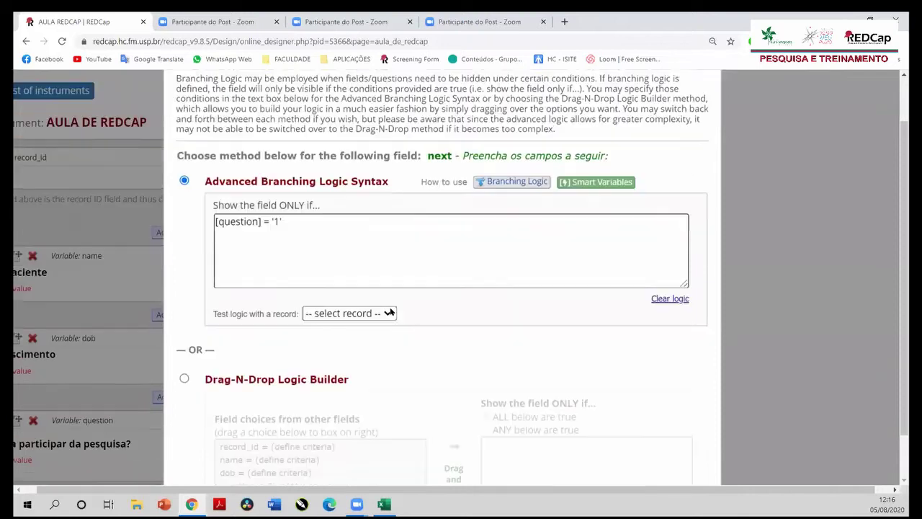
scroll(391, 308, down, 1)
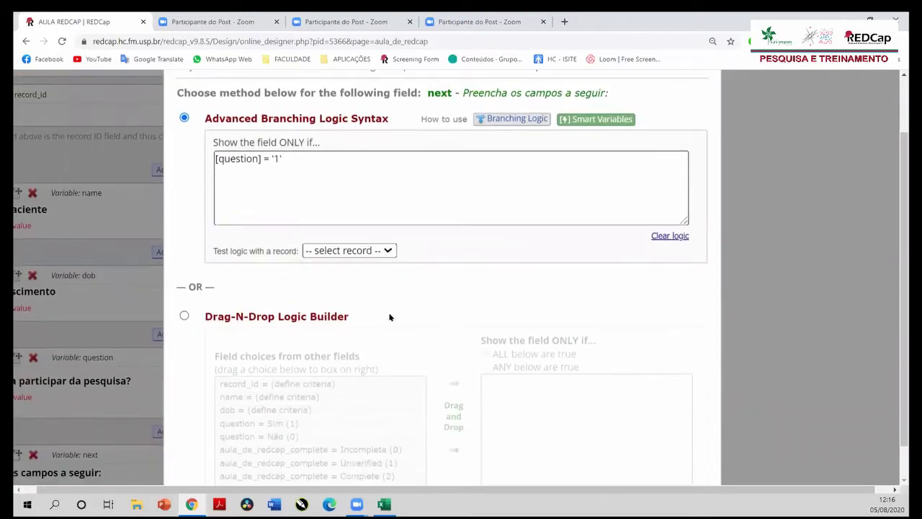
scroll(390, 317, down, 1)
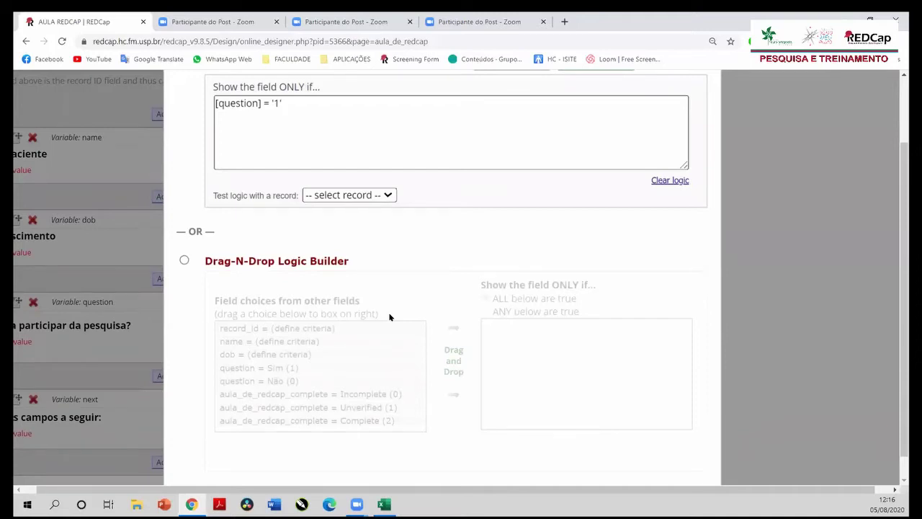
scroll(389, 317, down, 1)
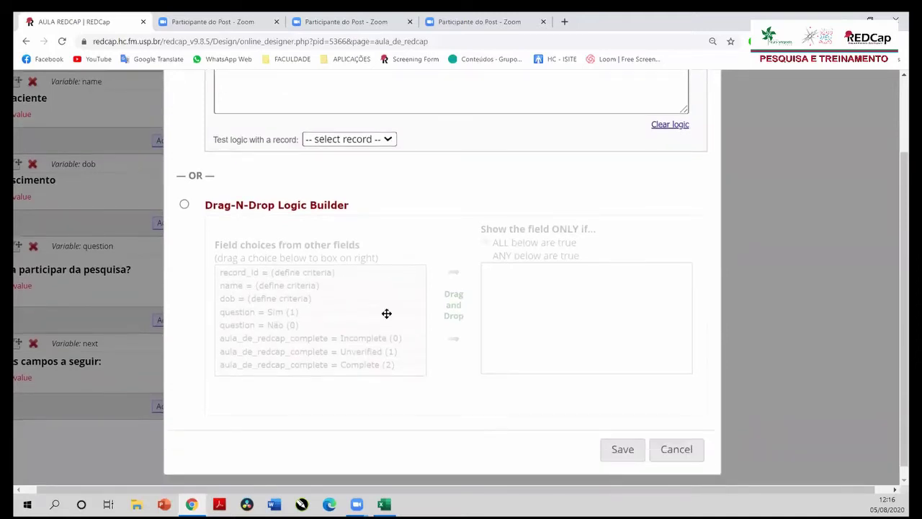
scroll(387, 313, up, 3)
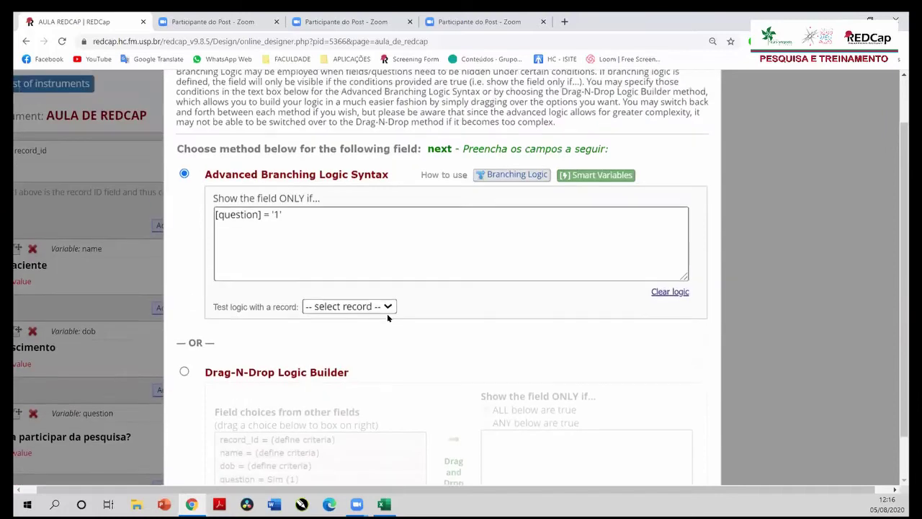
scroll(387, 313, down, 4)
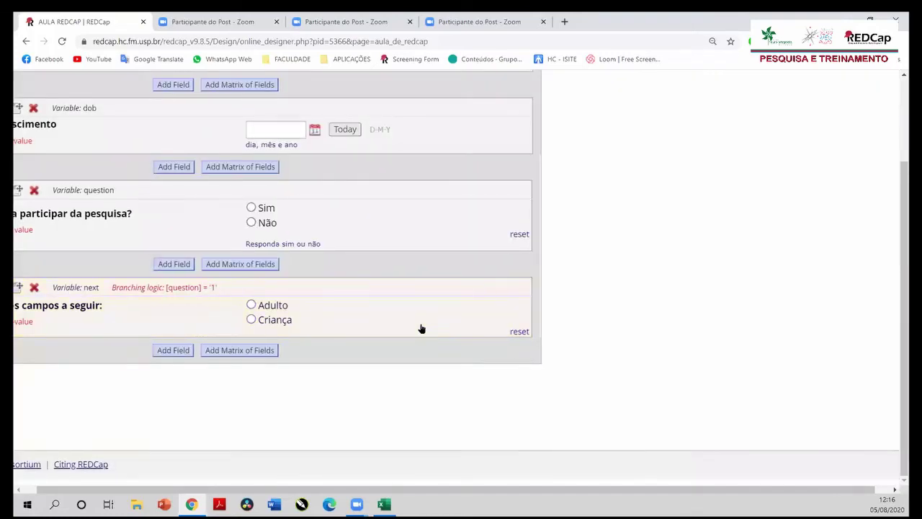
Step: Move the "Você deseja participar da pesquisa?" field above "Nome do paciente", directly after Record ID
scroll(421, 323, left, 5)
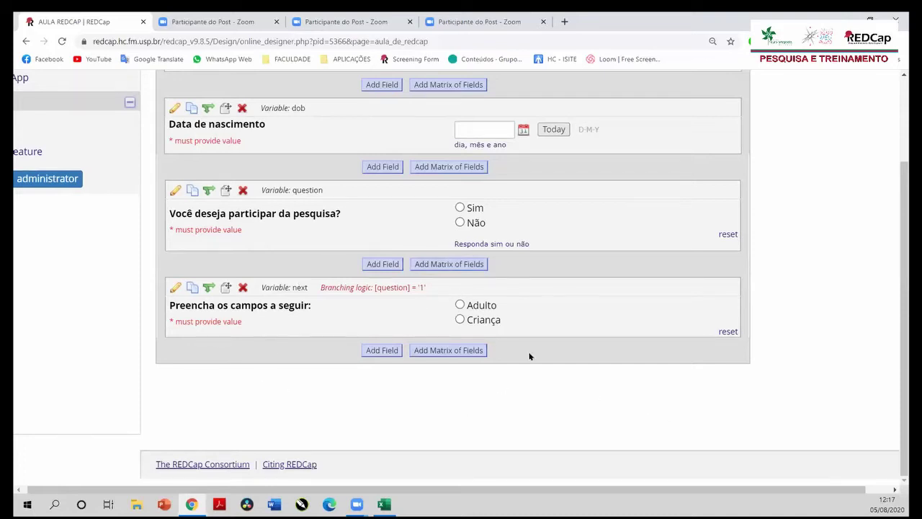
scroll(524, 344, up, 1)
scroll(522, 342, up, 1)
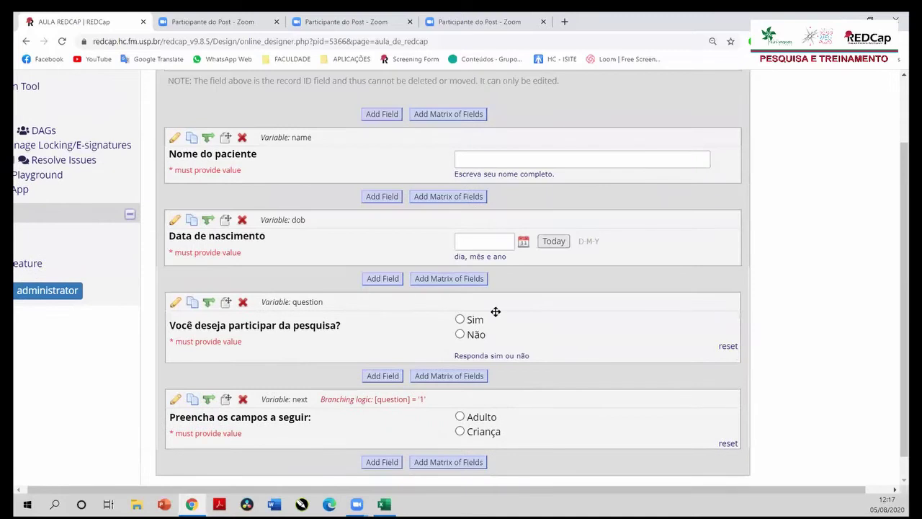
key(ctrl+minus)
key(ctrl+minus)
key(ctrl+minus)
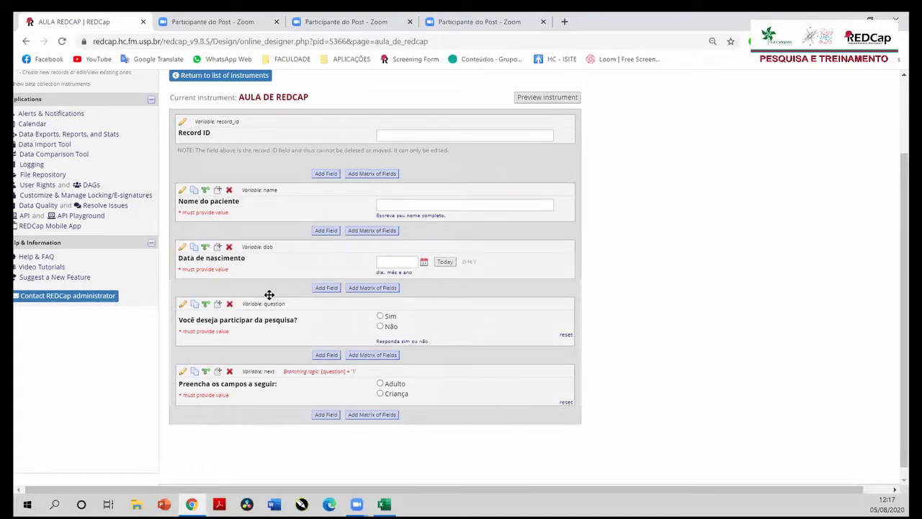
drag(269, 295, 274, 186)
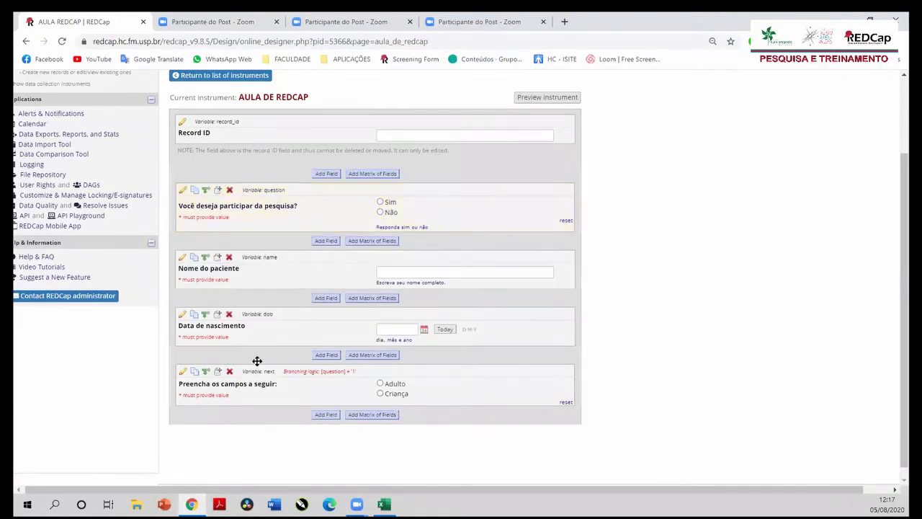
Step: Move the "Preencha os campos a seguir:" field directly below the "Você deseja participar da pesquisa?" question
drag(259, 366, 261, 286)
drag(266, 247, 266, 247)
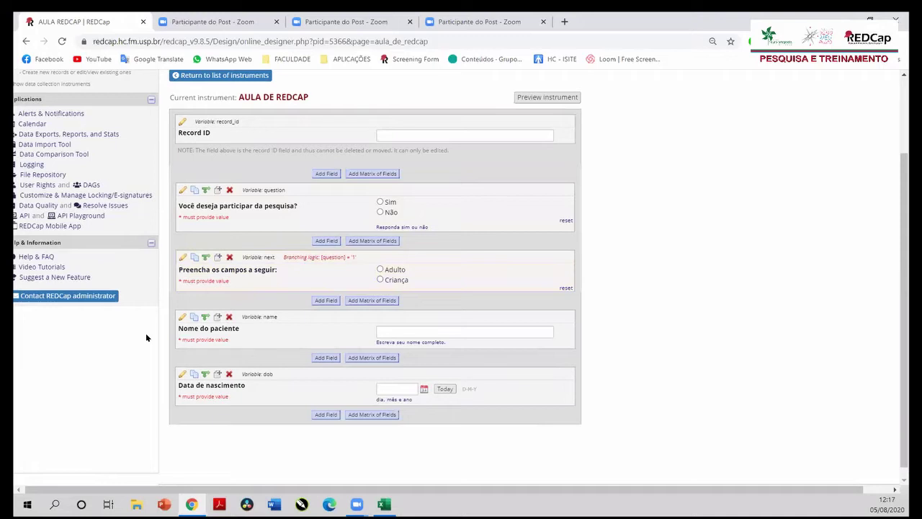
mouse_move(282, 247)
mouse_down()
mouse_move(272, 330)
mouse_move(277, 243)
mouse_up()
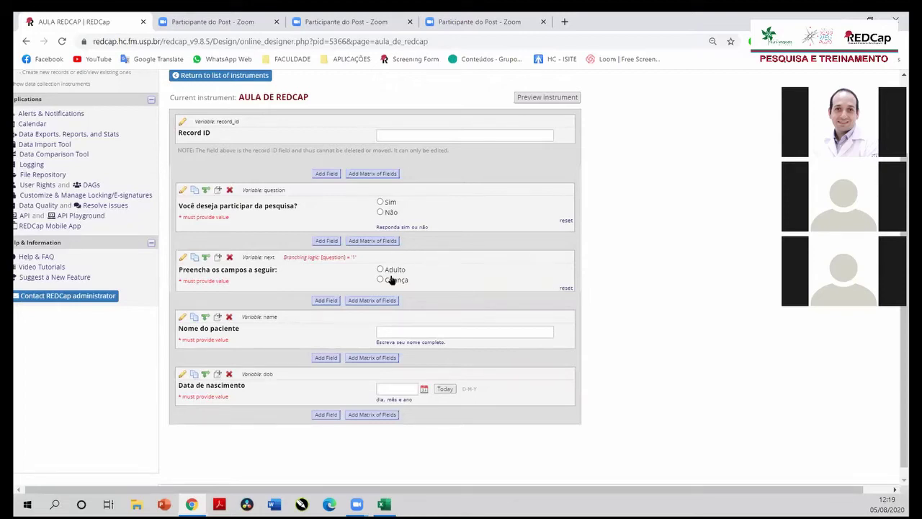
Step: Use the Drag-N-Drop Logic Builder to show "Nome do paciente" only if question = Sim (1), and save the logic
scroll(385, 274, down, 1)
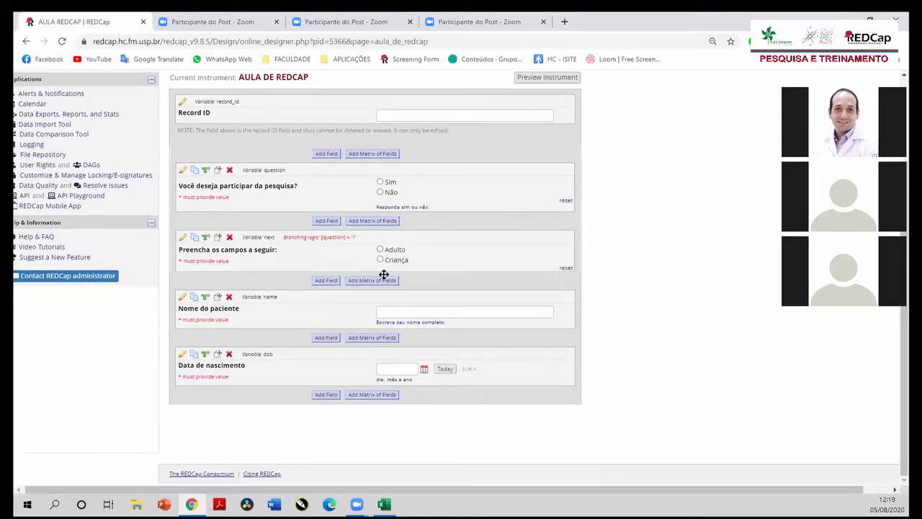
scroll(288, 214, up, 2)
scroll(276, 214, down, 3)
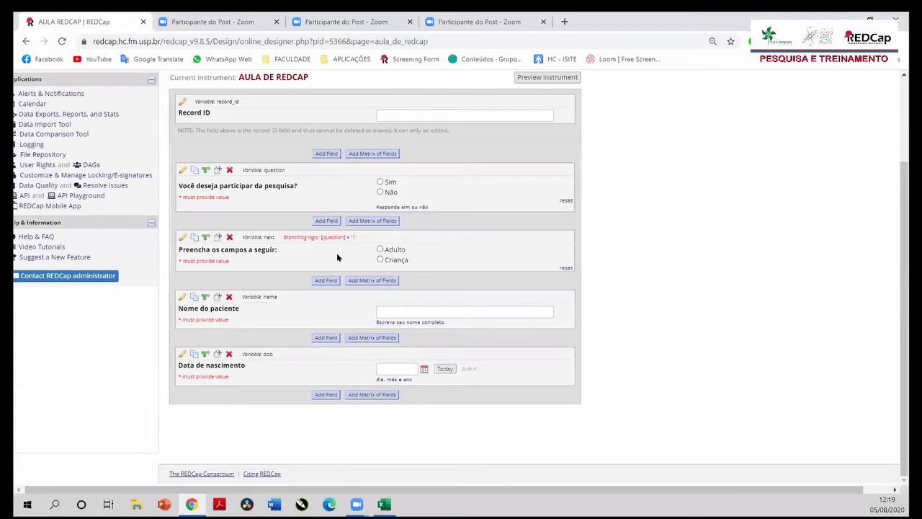
click(206, 298)
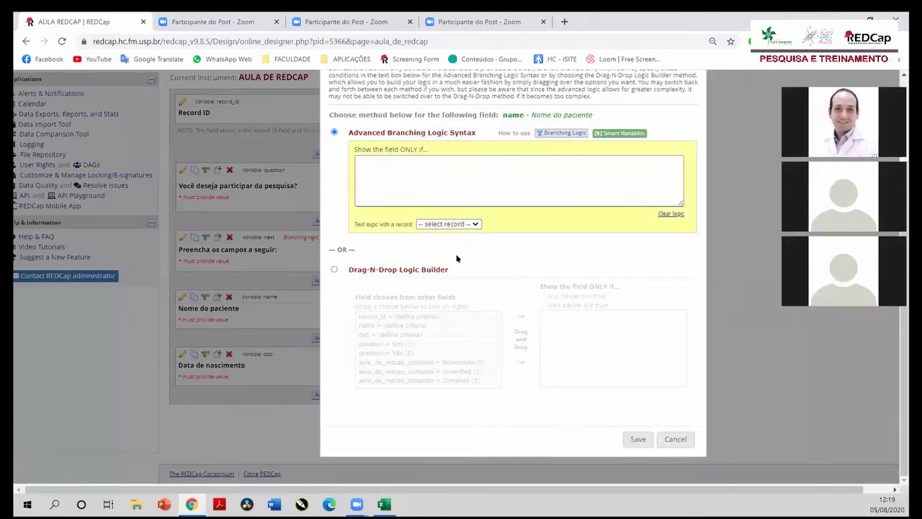
key(ctrl+plus)
key(ctrl+plus)
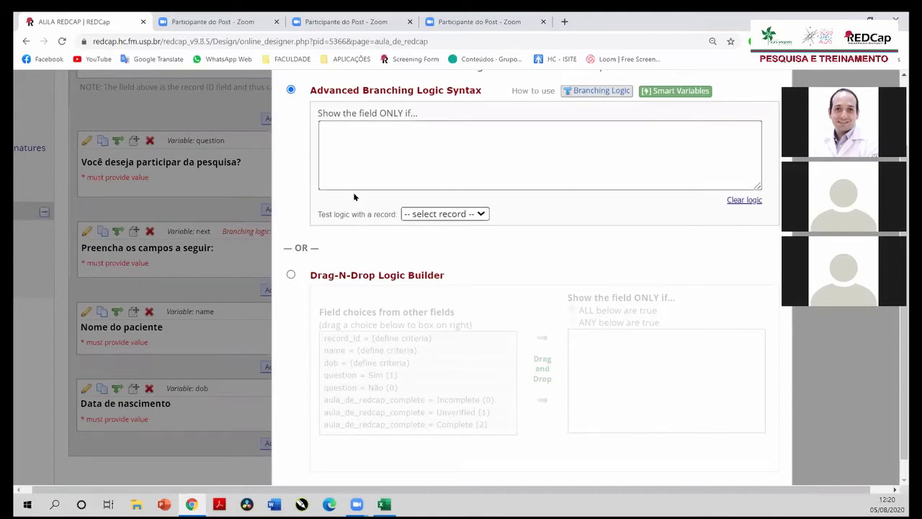
click(290, 275)
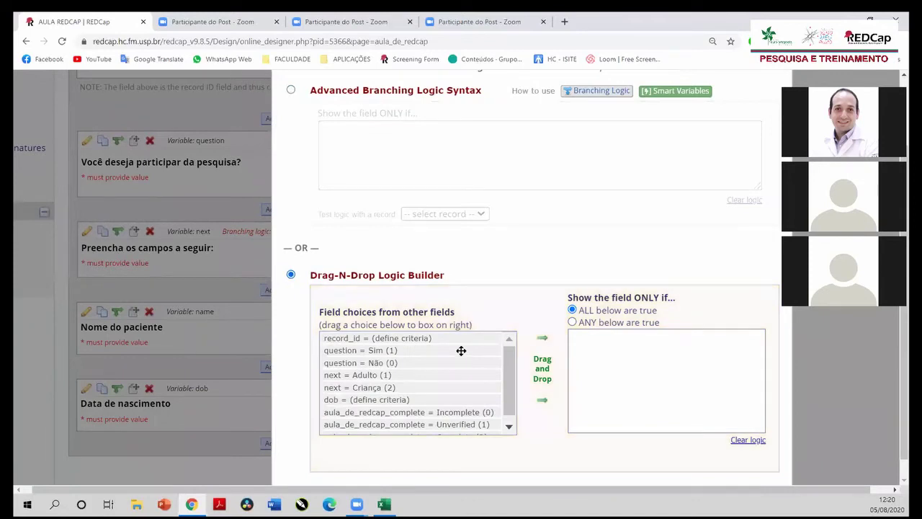
scroll(464, 356, down, 1)
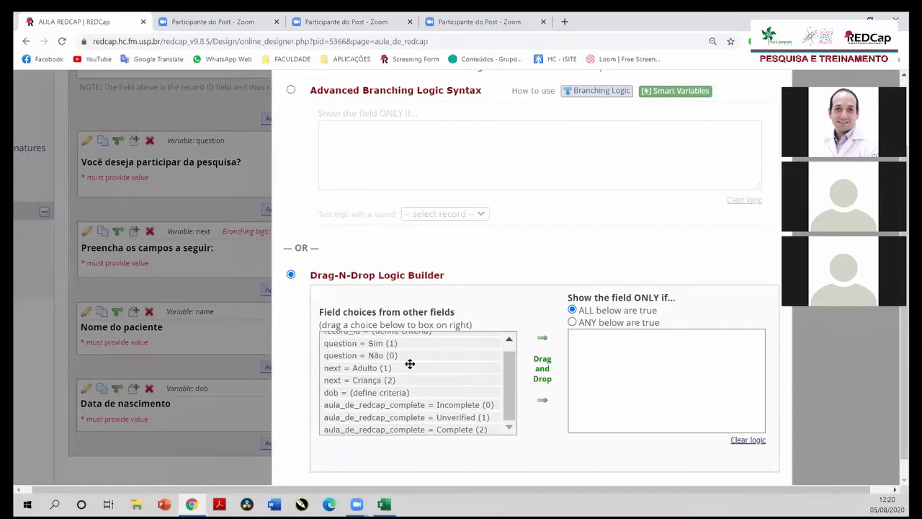
drag(427, 344, 595, 378)
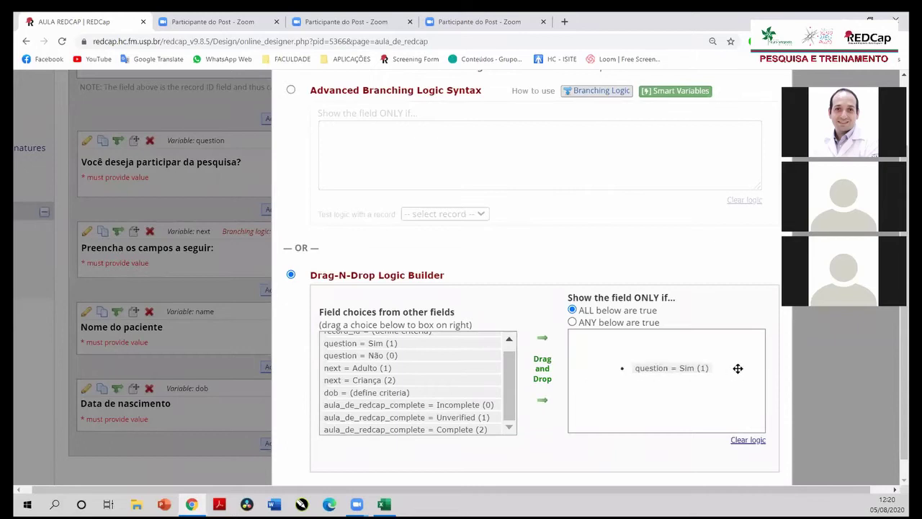
scroll(682, 398, down, 3)
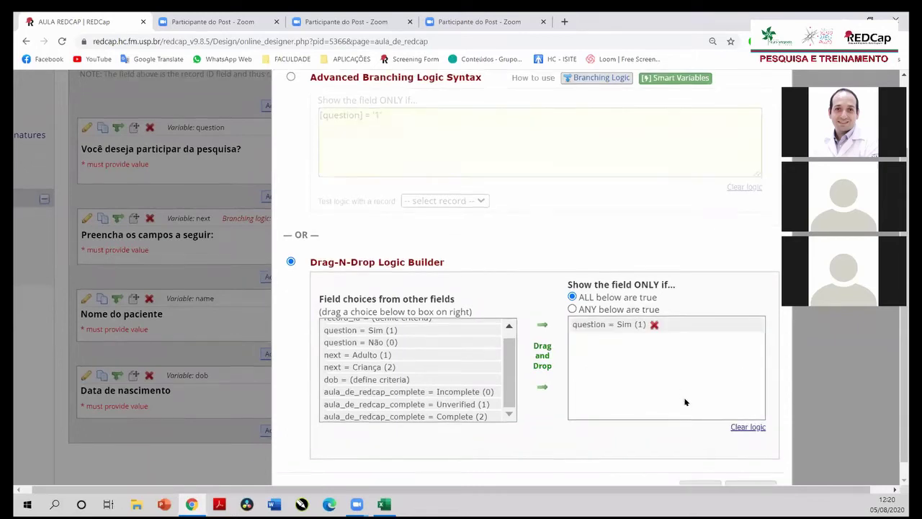
click(698, 422)
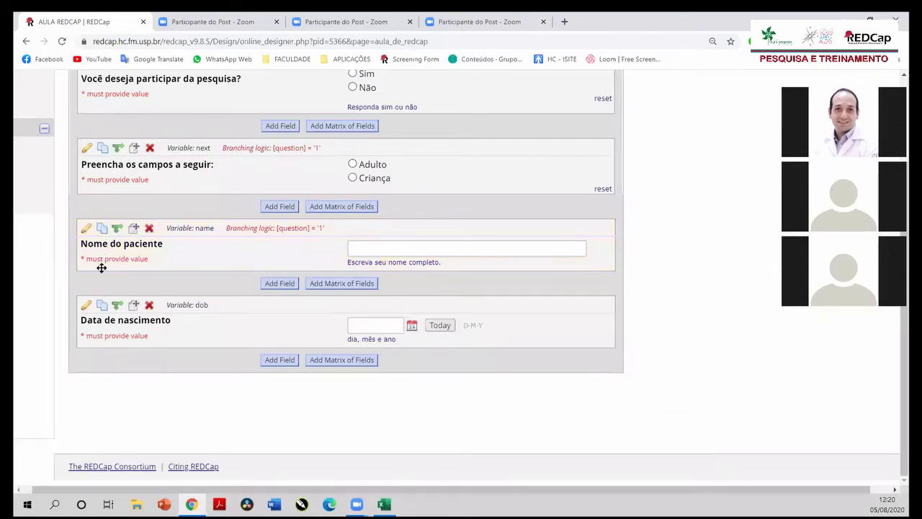
Step: Reopen the branching logic of "Nome do paciente" to examine its advanced syntax expression, and leave without saving
click(117, 229)
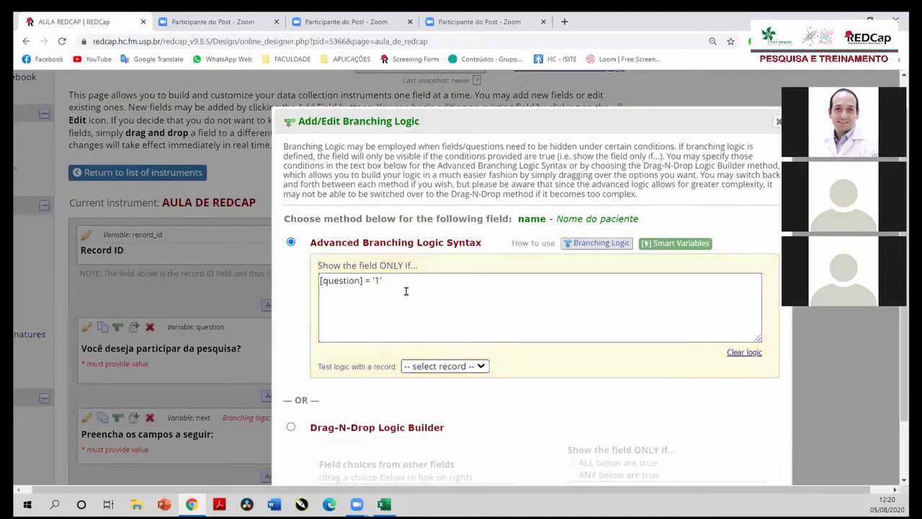
scroll(405, 290, down, 1)
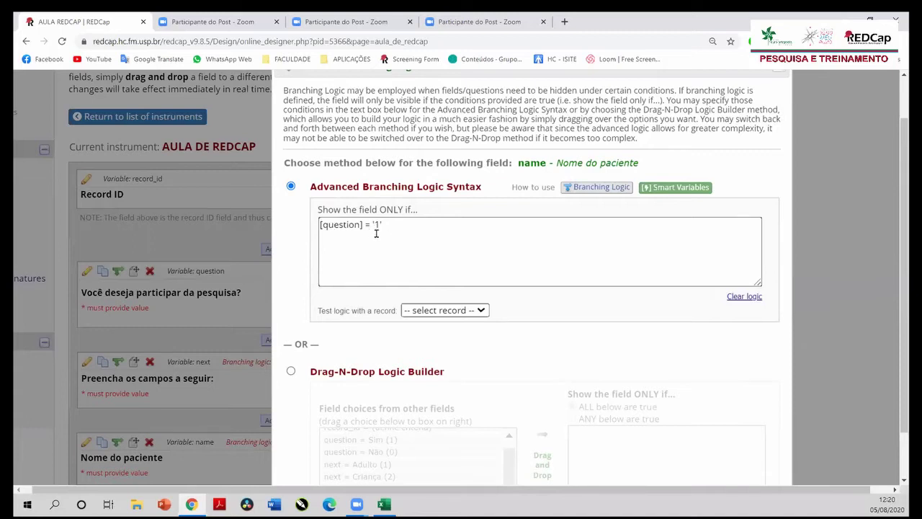
scroll(406, 262, down, 3)
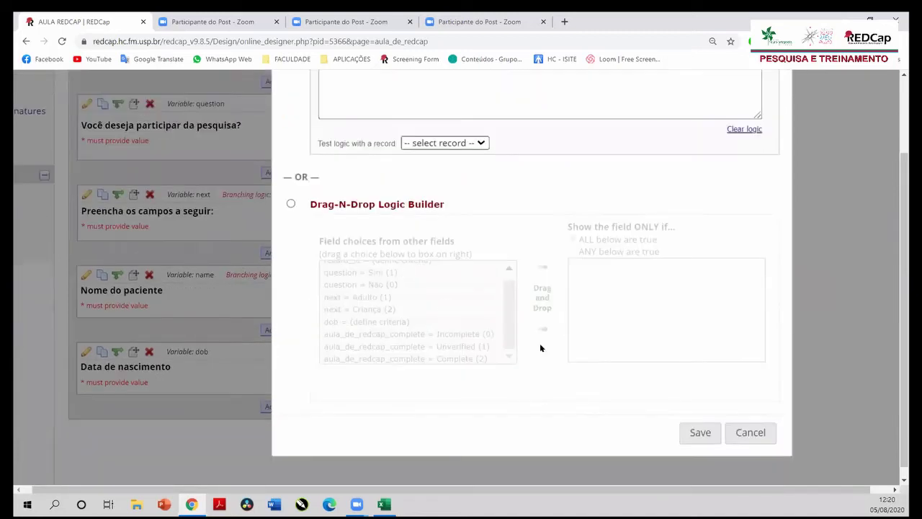
click(764, 433)
Step: Use the Drag-N-Drop Logic Builder to show "Data de nascimento" only if question = Sim (1), and save the logic
scroll(377, 299, down, 1)
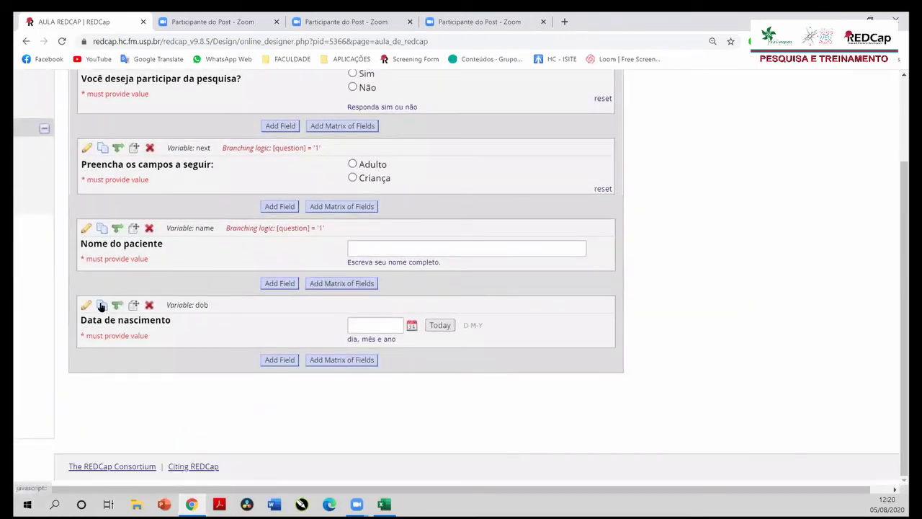
click(117, 306)
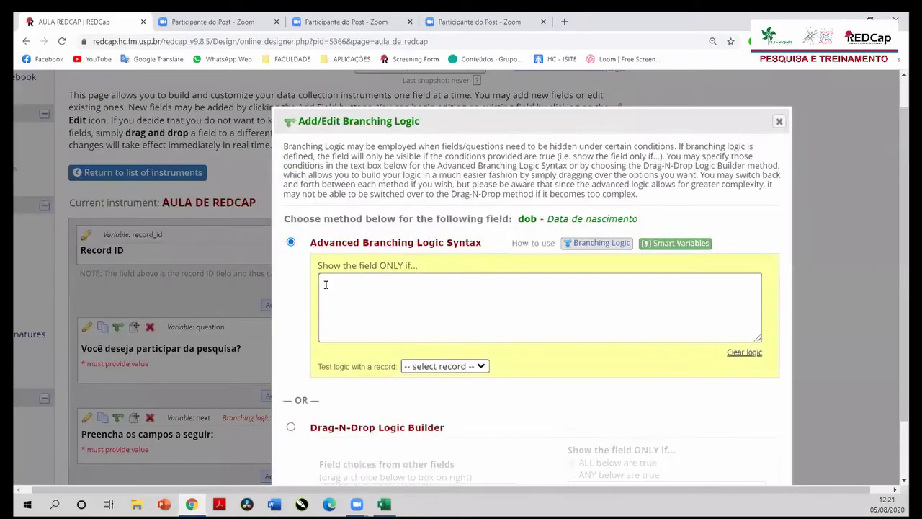
scroll(341, 282, down, 2)
scroll(352, 280, down, 2)
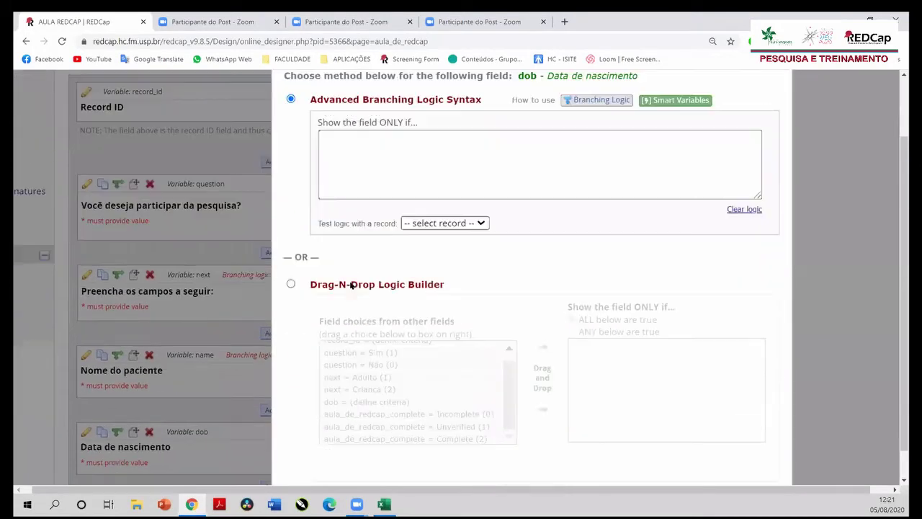
scroll(353, 129, up, 1)
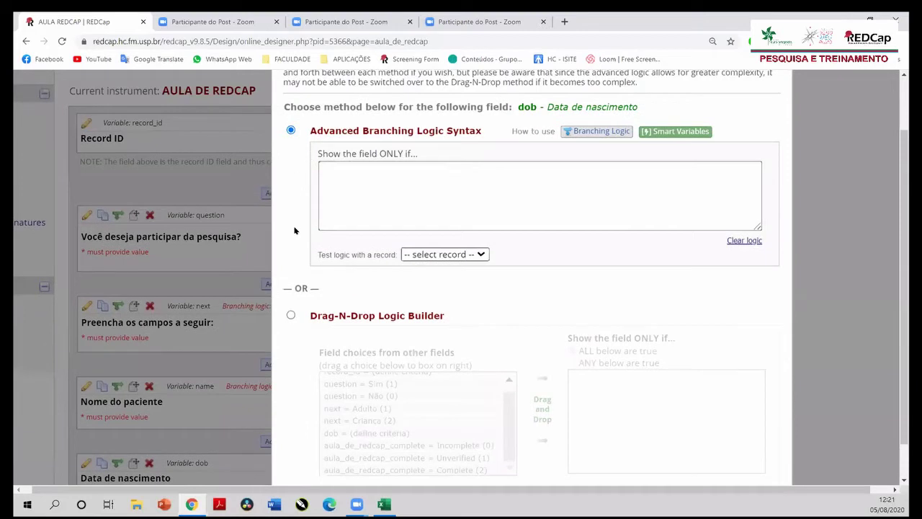
click(291, 316)
scroll(458, 333, down, 2)
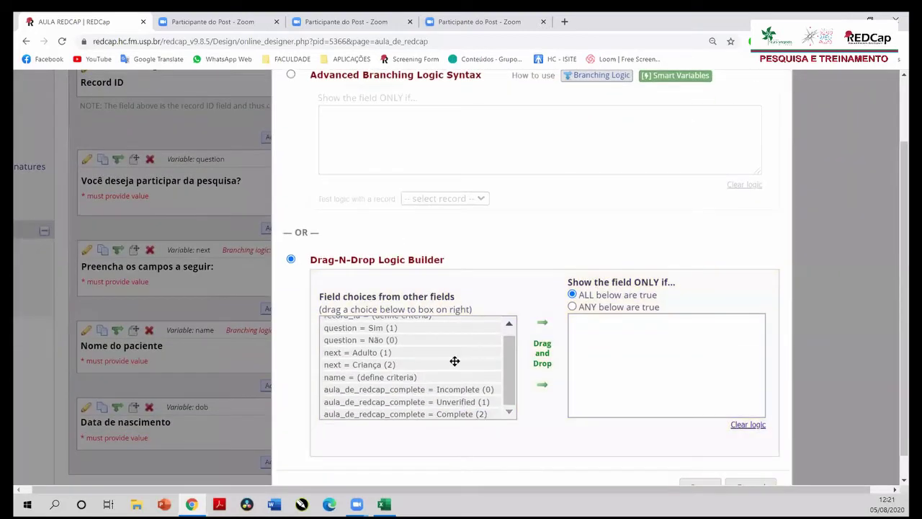
drag(436, 327, 756, 364)
scroll(721, 367, down, 2)
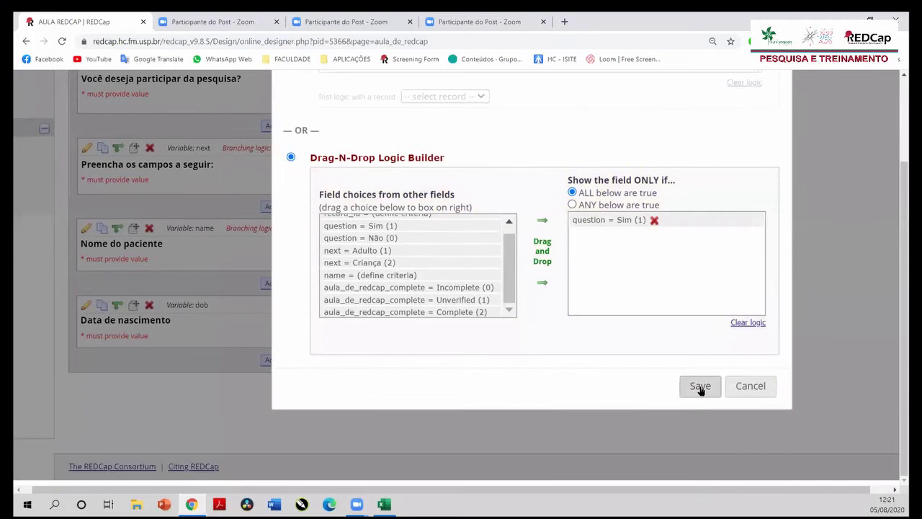
click(700, 387)
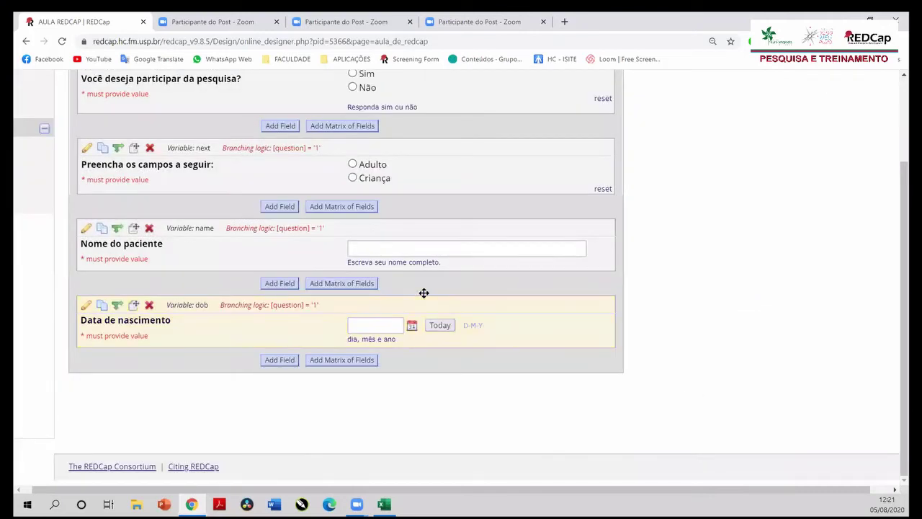
scroll(427, 298, up, 1)
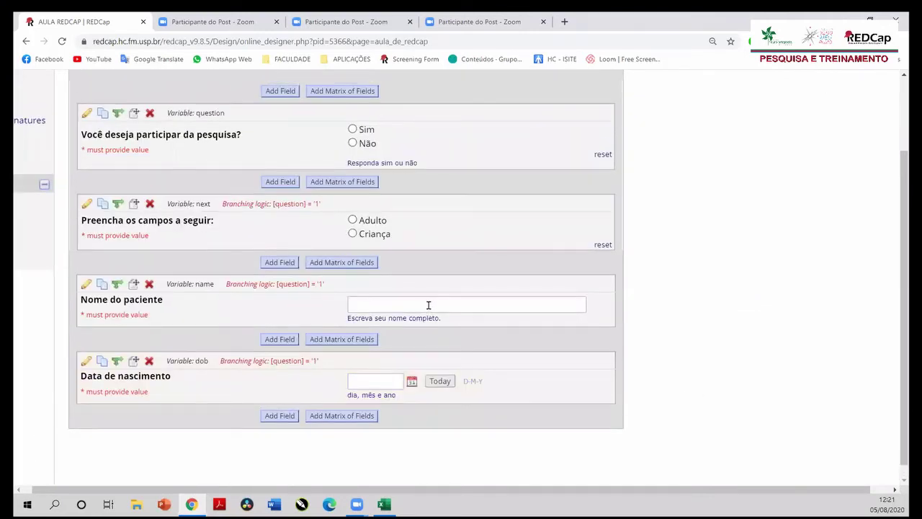
Step: Review the AULA DE REDCAP fields and the branching logic set on the questions below "Você deseja participar da pesquisa?"
scroll(428, 305, up, 1)
scroll(428, 305, up, 1)
scroll(427, 304, down, 1)
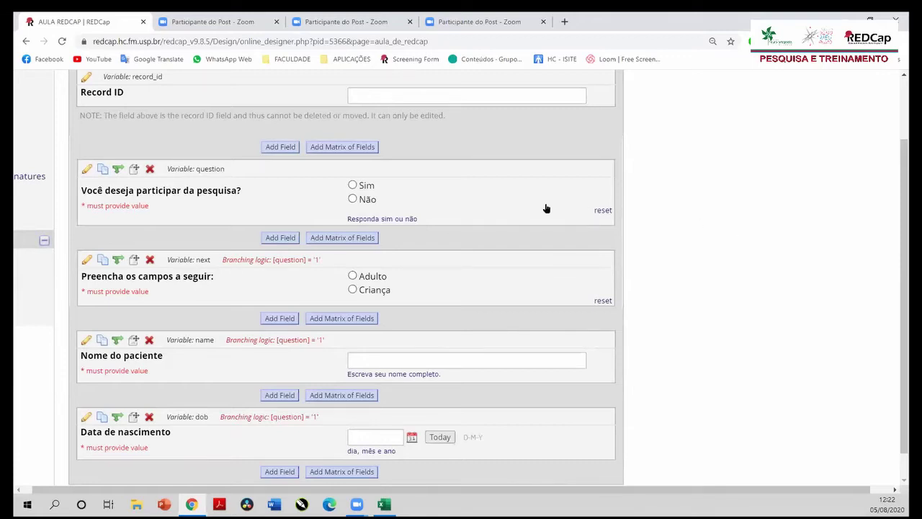
scroll(579, 199, down, 1)
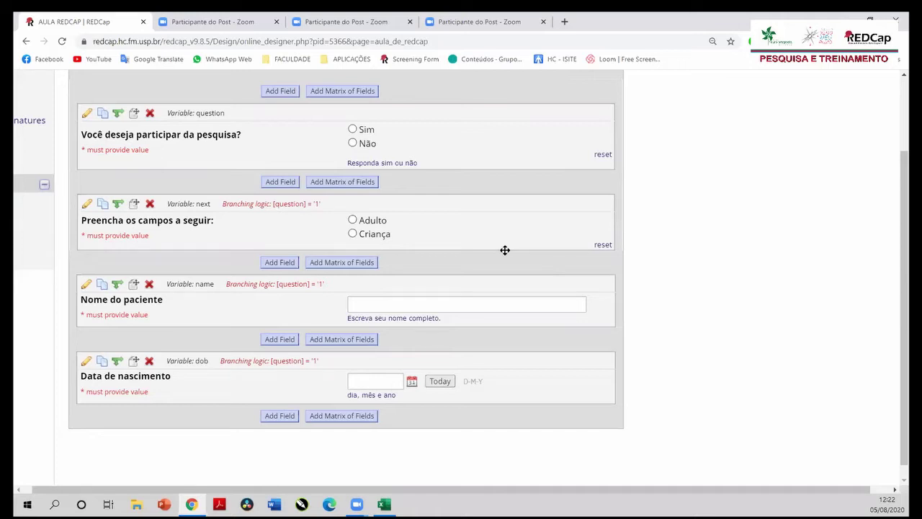
scroll(505, 250, up, 1)
scroll(504, 249, down, 2)
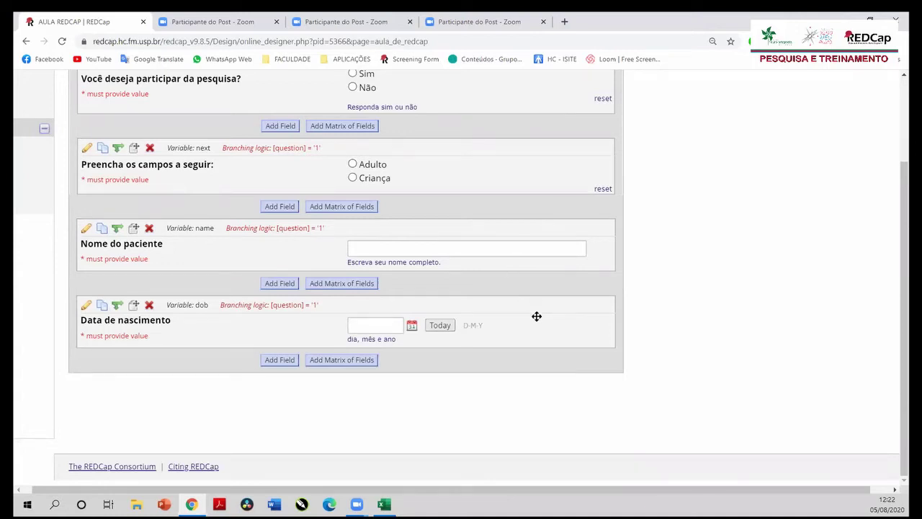
scroll(536, 316, up, 1)
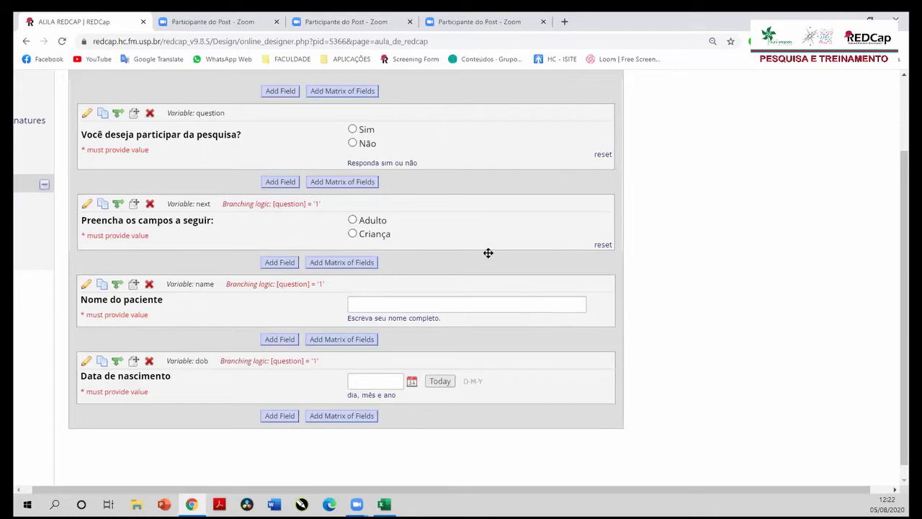
scroll(484, 252, down, 2)
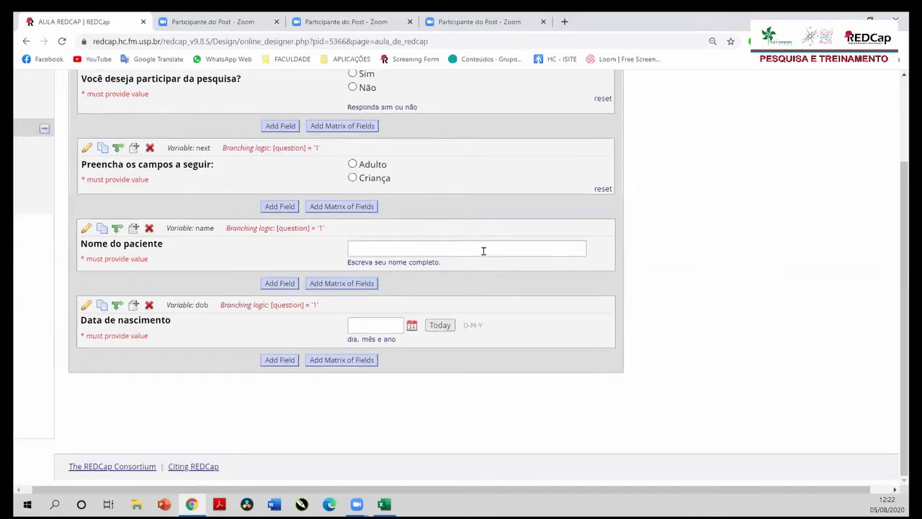
scroll(439, 245, up, 3)
scroll(362, 221, up, 5)
scroll(356, 224, down, 4)
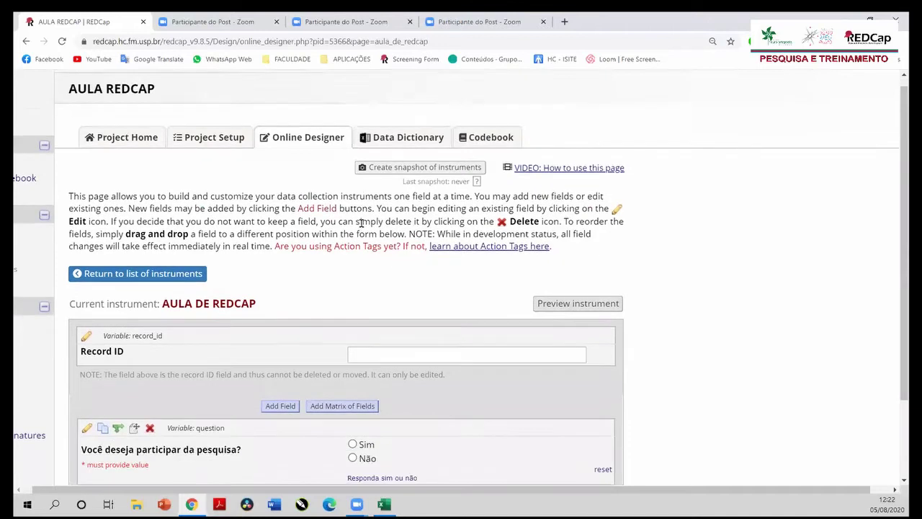
scroll(356, 224, down, 2)
scroll(355, 228, left, 3)
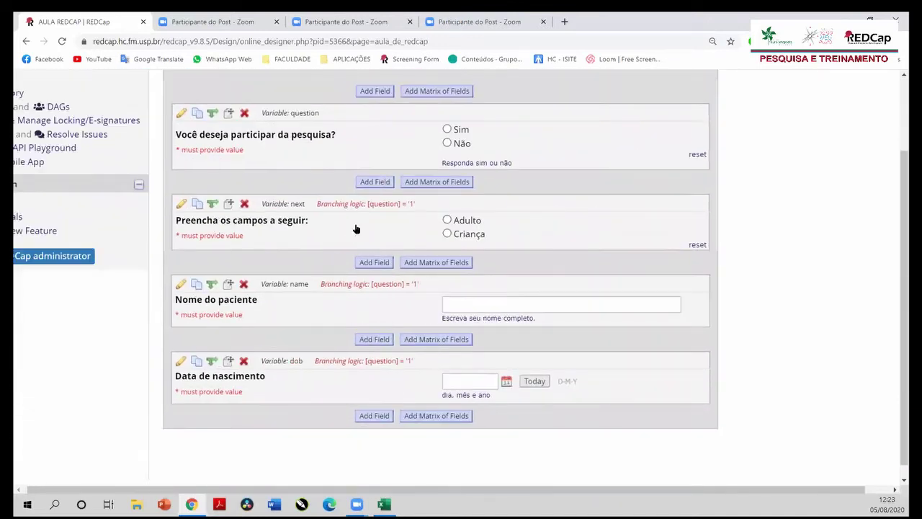
Step: Leave the instrument for the project list and open the project "EFEITOS DO ISOLAMENTO SOCIAL NOS ADOLESCENTES IRMR"
scroll(117, 158, up, 2)
scroll(117, 144, up, 5)
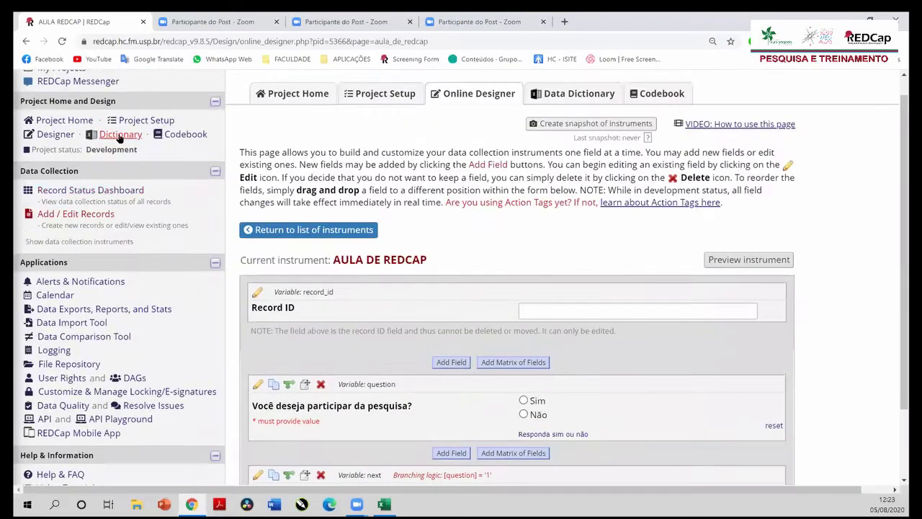
key(ctrl+0)
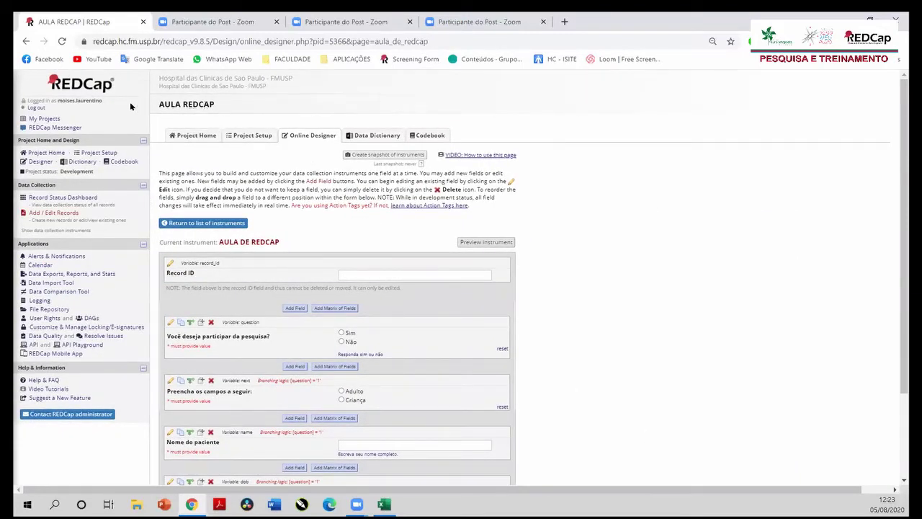
click(45, 119)
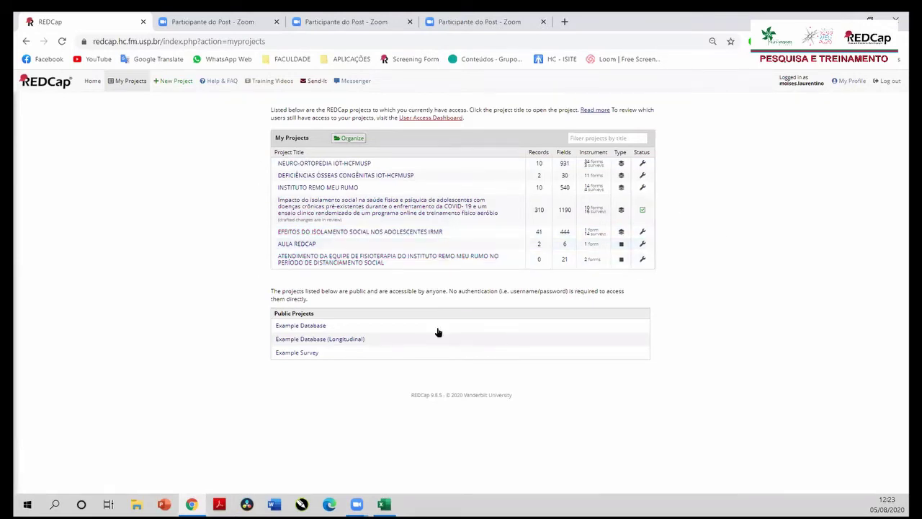
click(343, 234)
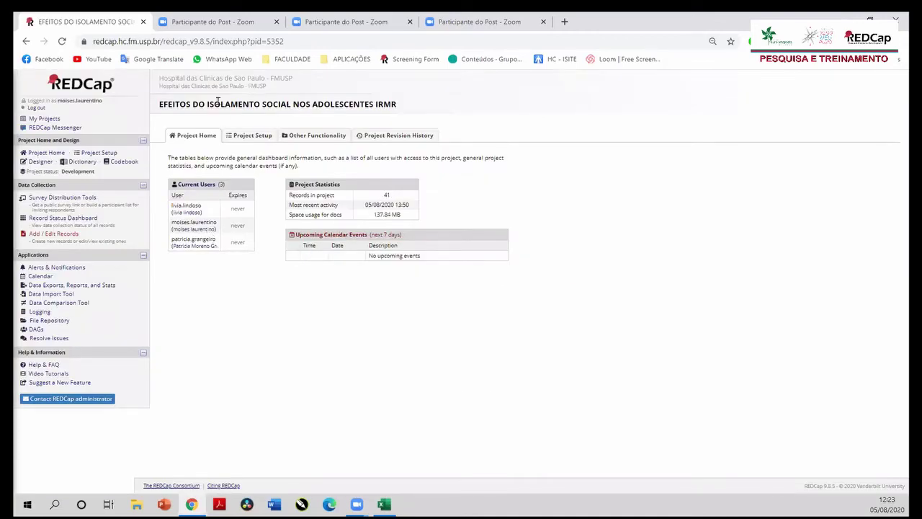
Step: Open the Record Status Dashboard and examine the completion status of each instrument for the GRUPO DE CASOS records
click(72, 219)
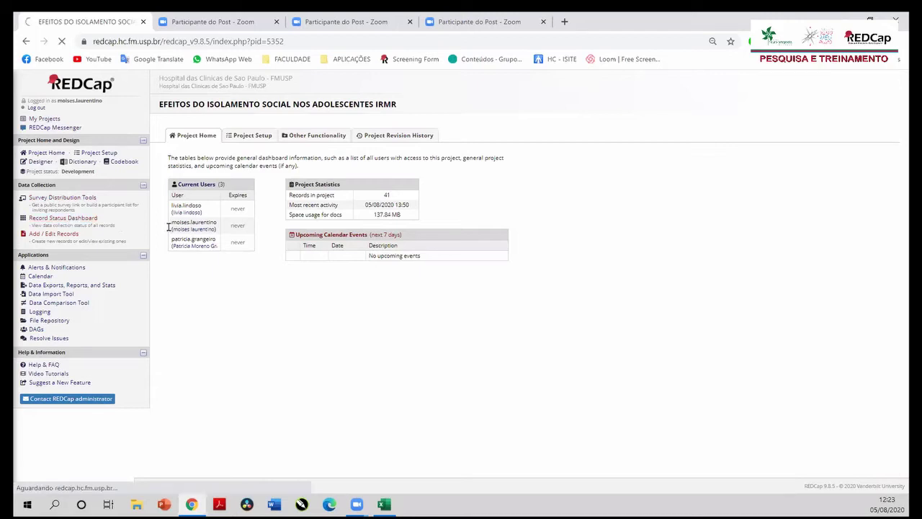
scroll(295, 241, down, 2)
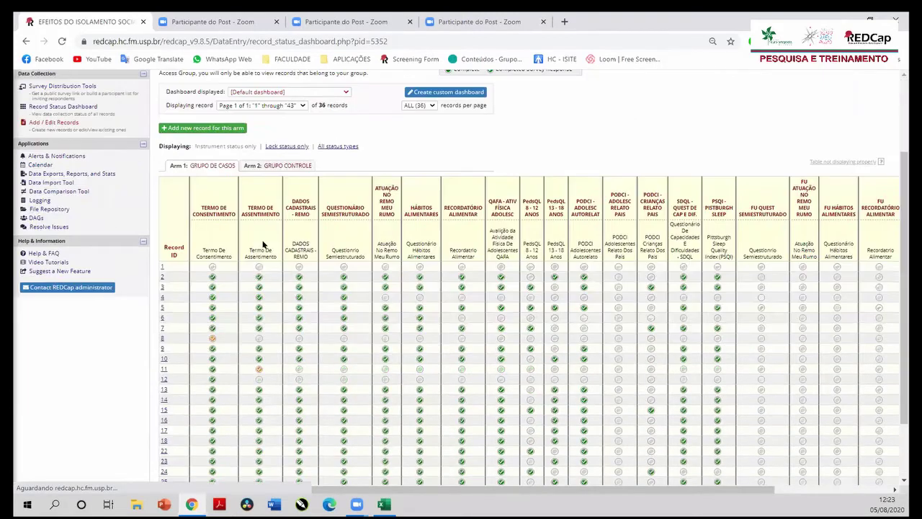
scroll(300, 208, down, 1)
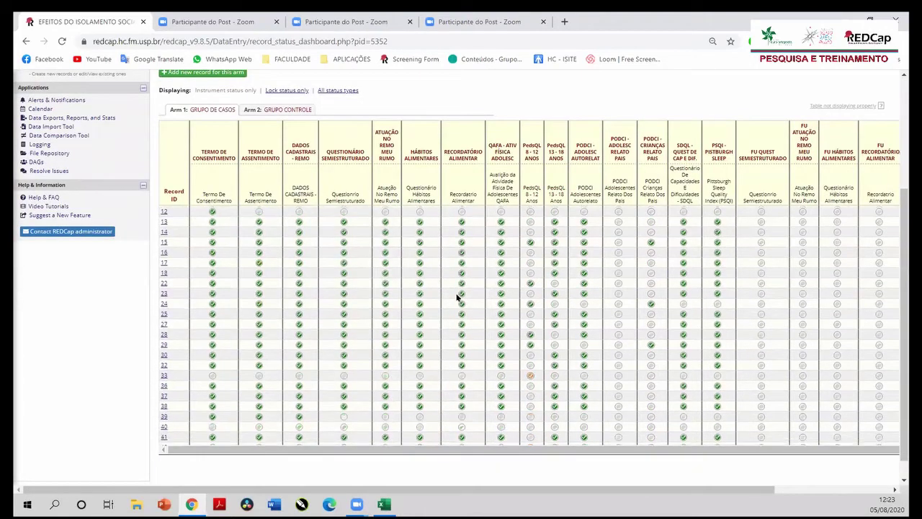
scroll(408, 256, up, 1)
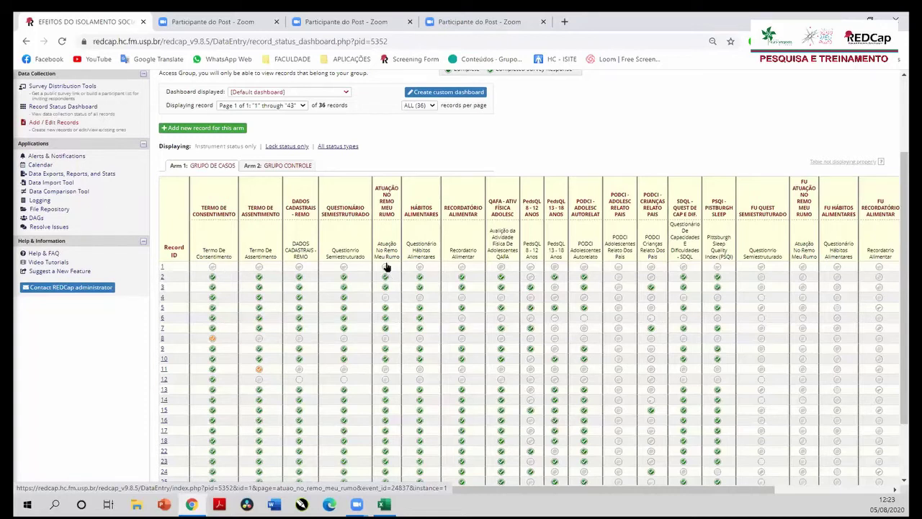
scroll(288, 237, up, 3)
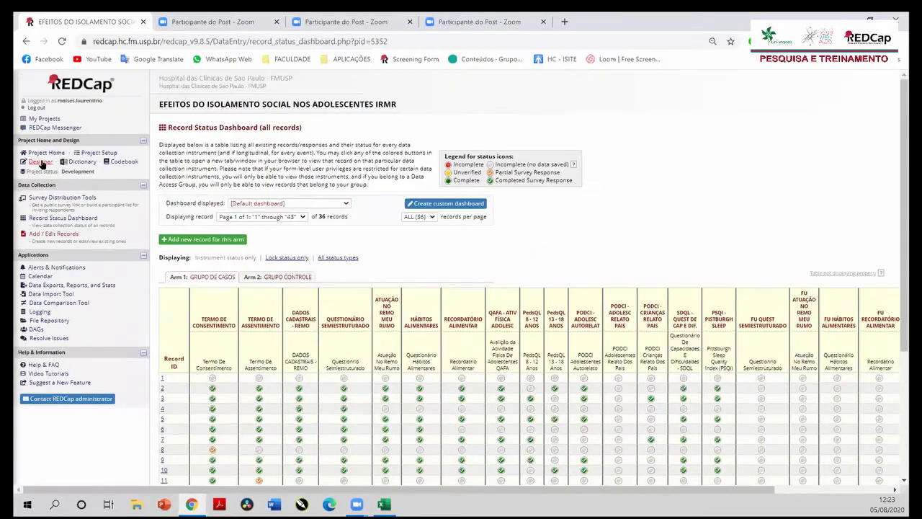
Step: Open the "Atuação No Remo Meu Rumo" instrument in the Online Designer and look through all its questions and branching logic
click(41, 162)
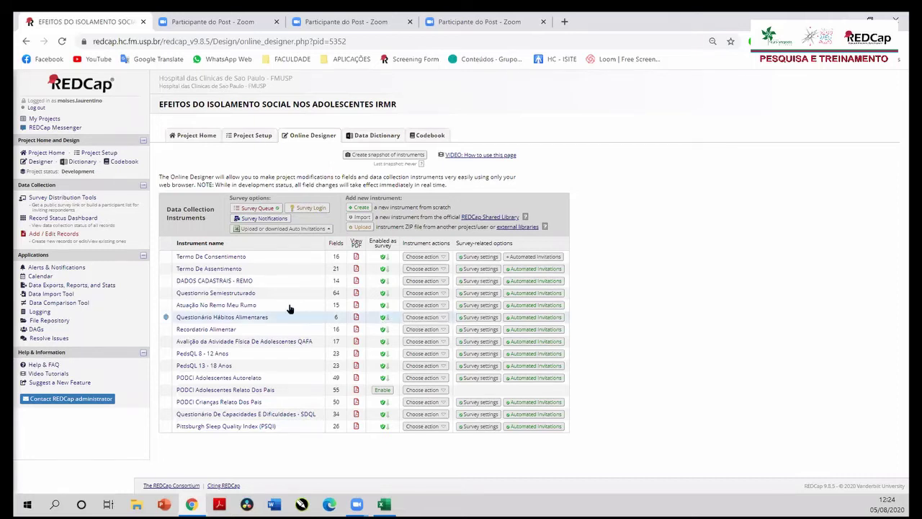
click(242, 305)
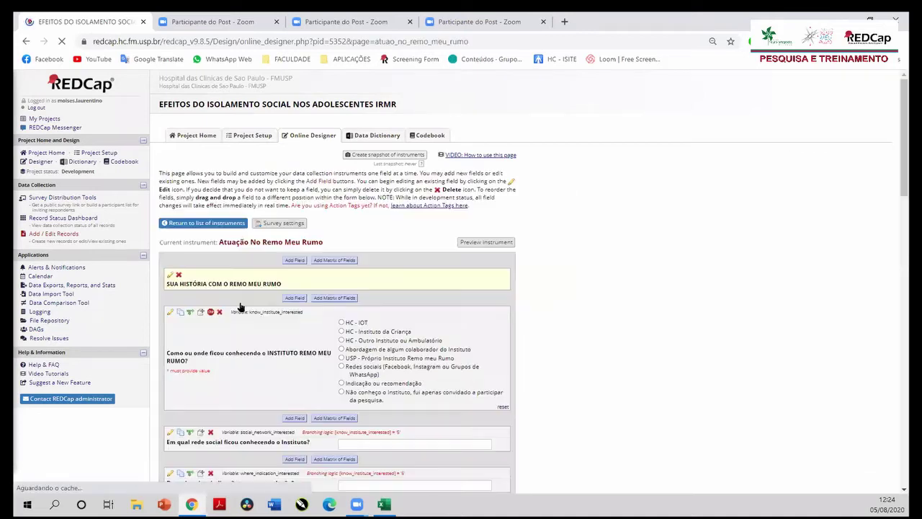
scroll(556, 297, down, 4)
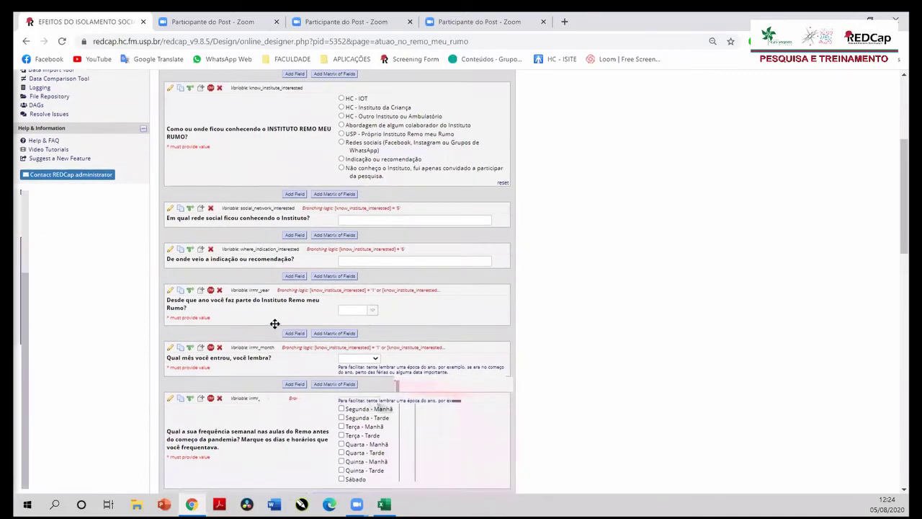
scroll(288, 323, down, 3)
scroll(331, 324, down, 3)
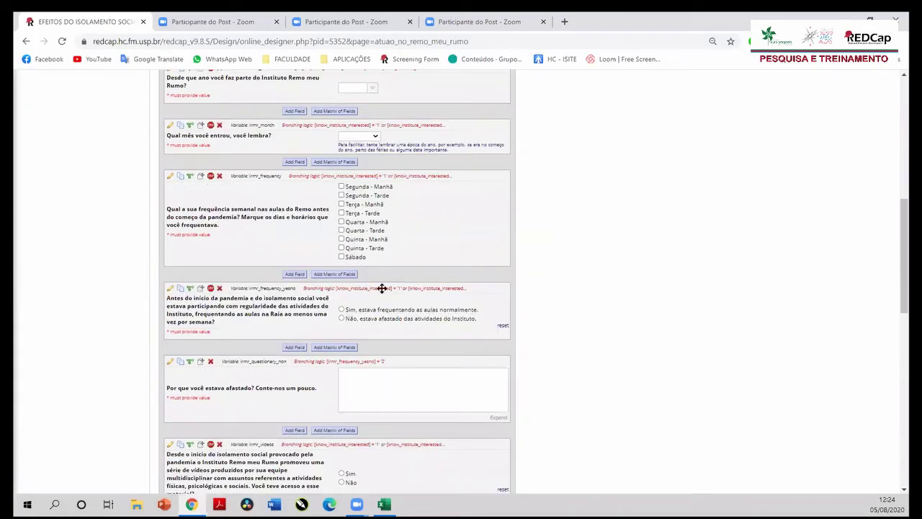
scroll(409, 324, down, 5)
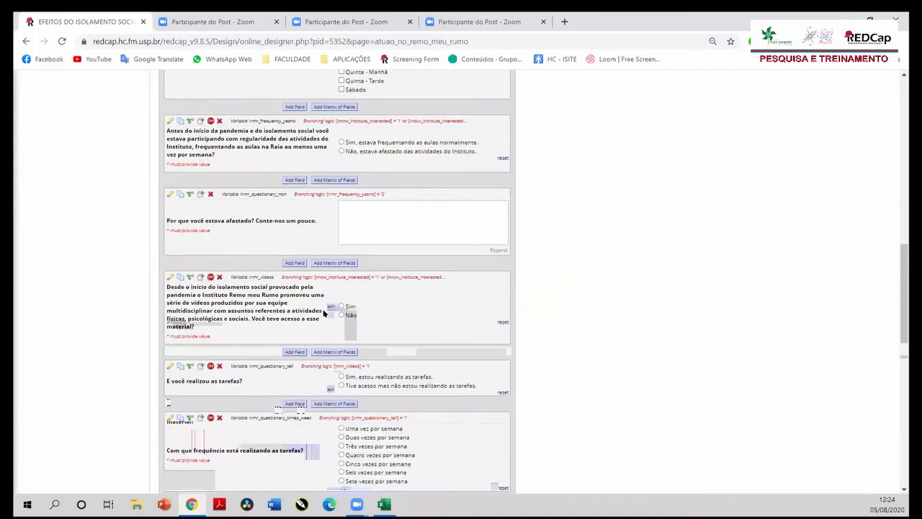
scroll(240, 339, down, 4)
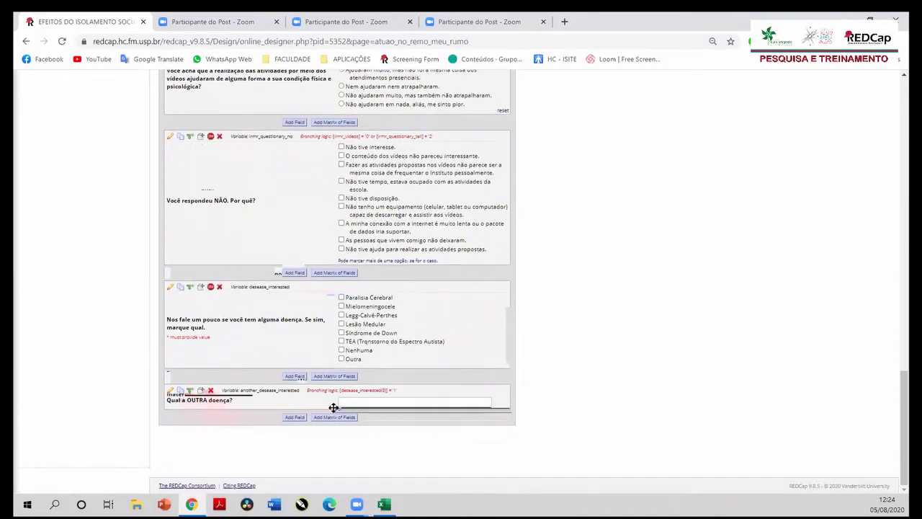
scroll(347, 335, up, 3)
scroll(410, 317, down, 2)
scroll(417, 323, up, 2)
scroll(398, 268, up, 5)
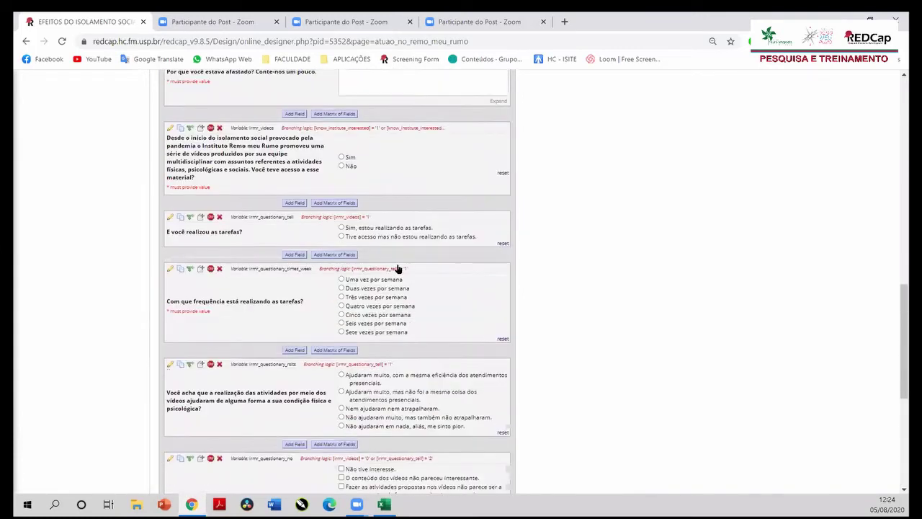
scroll(371, 238, up, 4)
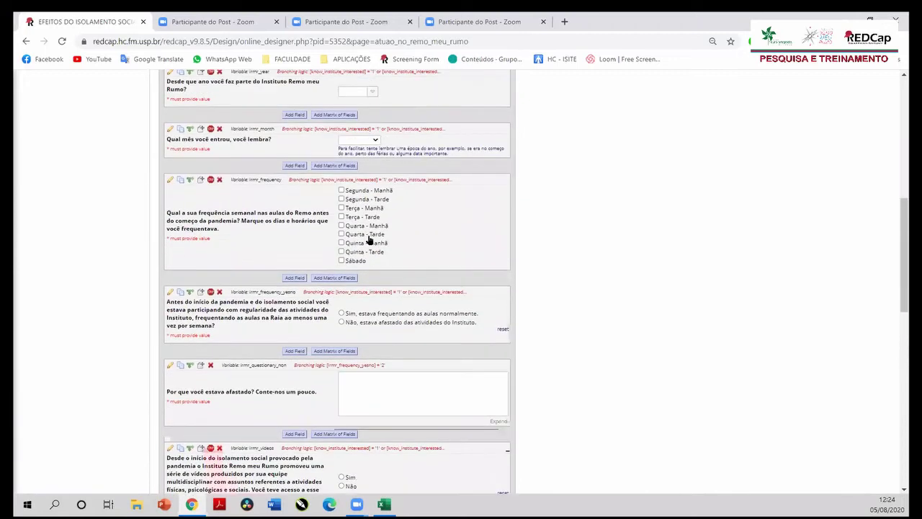
scroll(375, 237, up, 1)
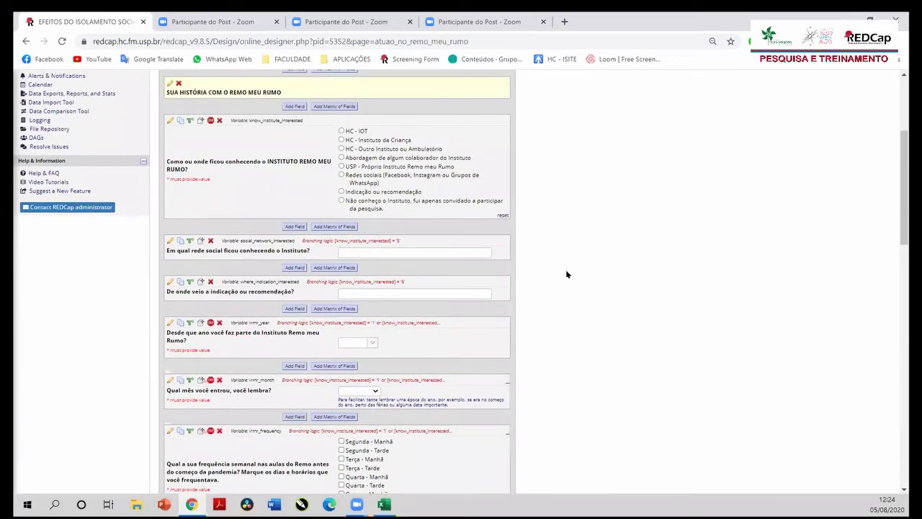
Step: Examine how the follow-up questions on social network, recommendation and joining year depend on the choices of the know_institute_interested question
ctrl+scroll(566, 269, up, 4)
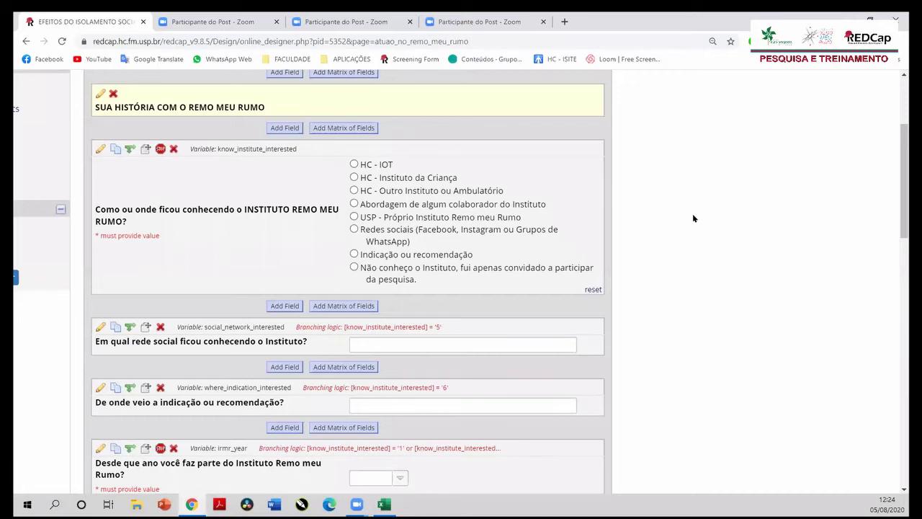
scroll(688, 206, down, 1)
scroll(687, 209, up, 1)
scroll(683, 290, down, 1)
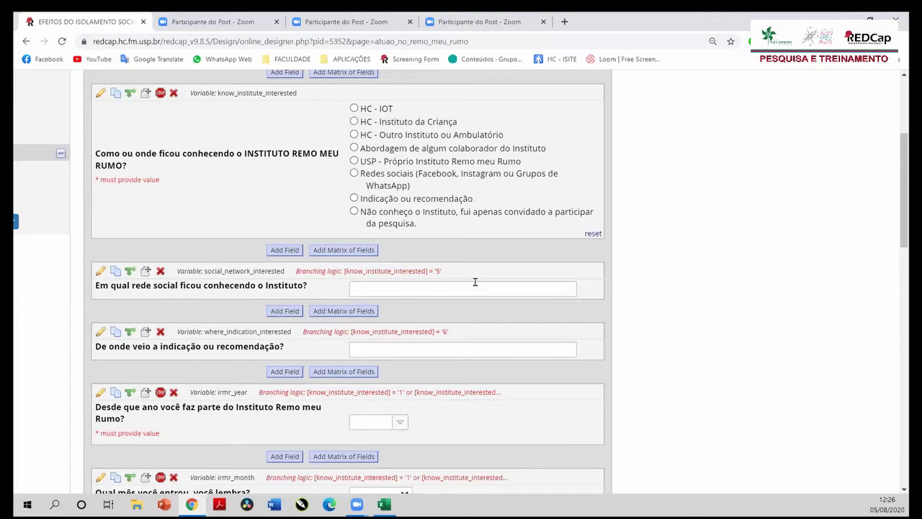
scroll(556, 296, down, 2)
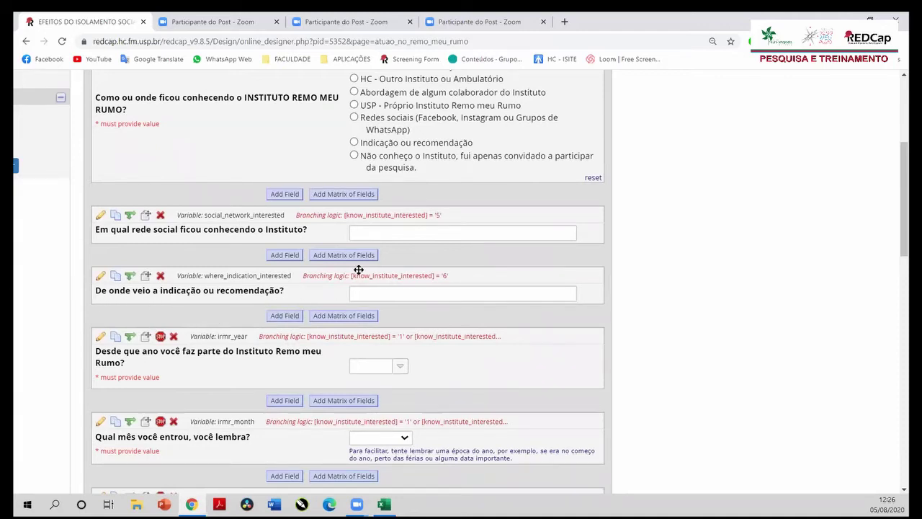
scroll(536, 210, up, 2)
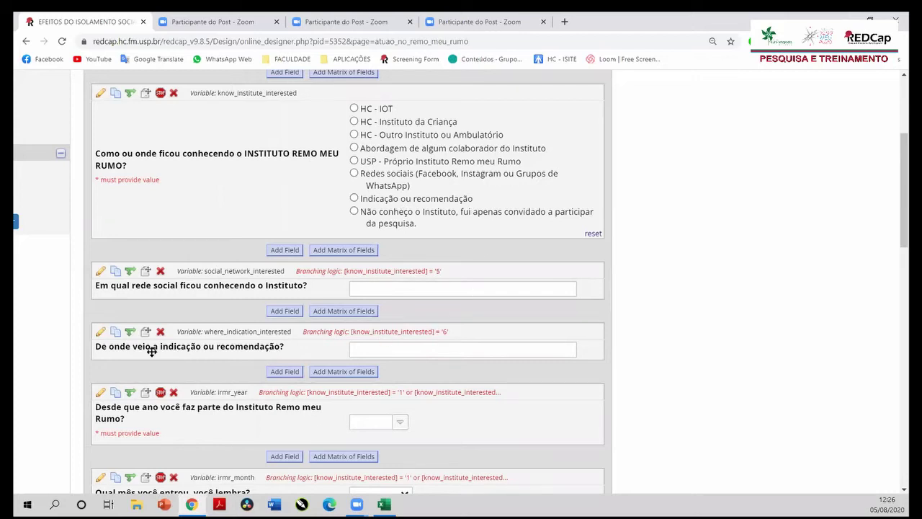
scroll(274, 335, down, 1)
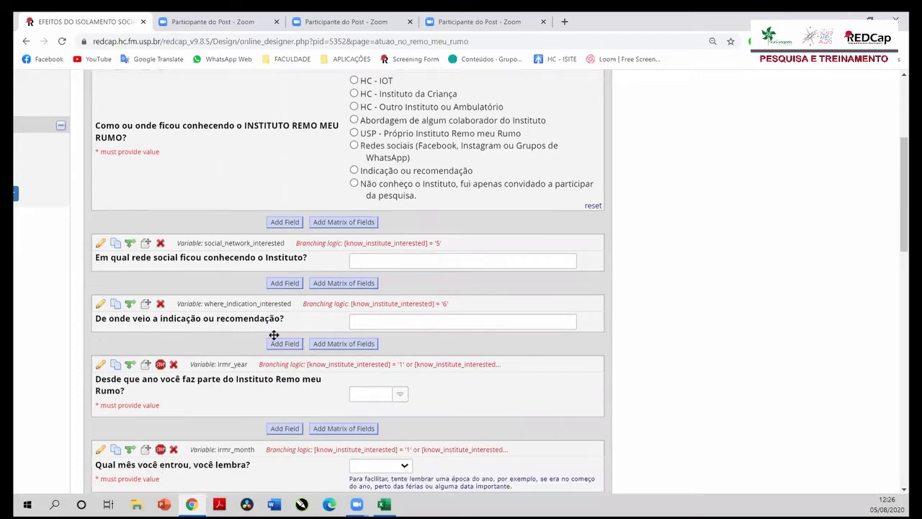
scroll(274, 336, down, 3)
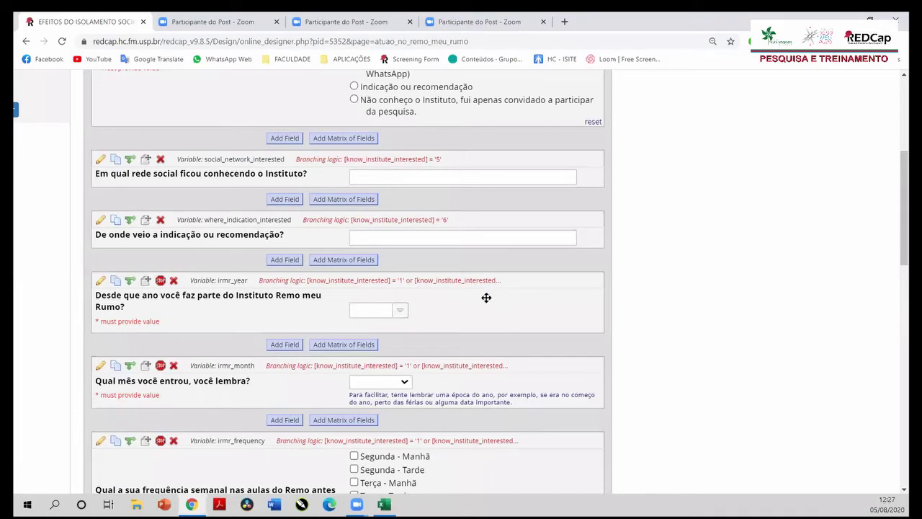
scroll(486, 298, up, 1)
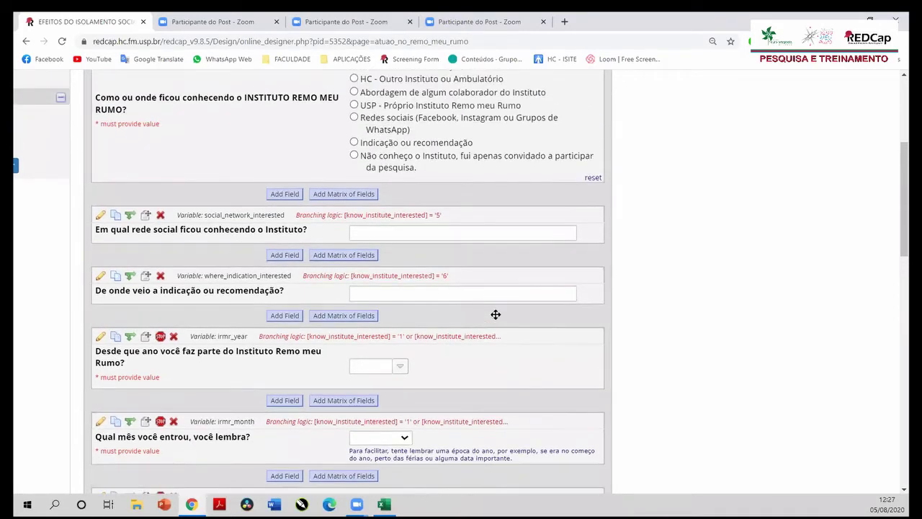
scroll(465, 348, up, 1)
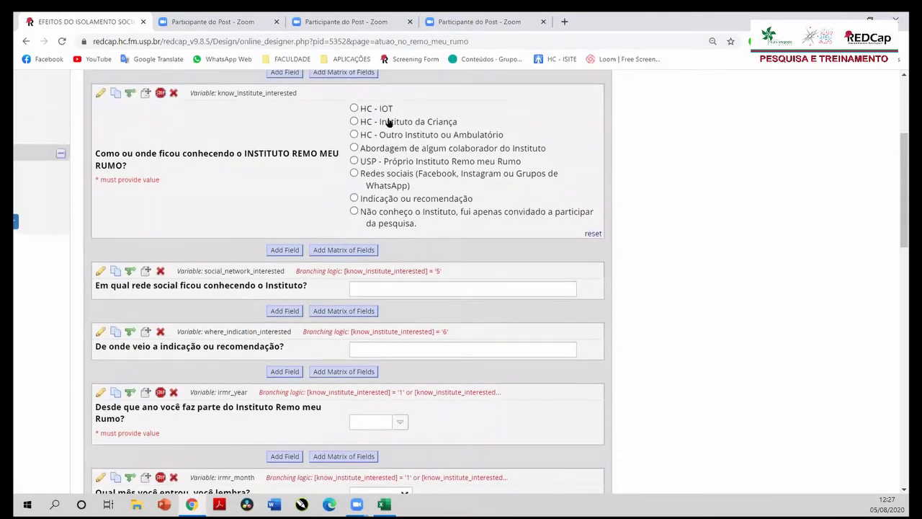
Step: Inspect the branching logic of the social_network_interested and where_indication_interested fields, closing each without saving
click(129, 271)
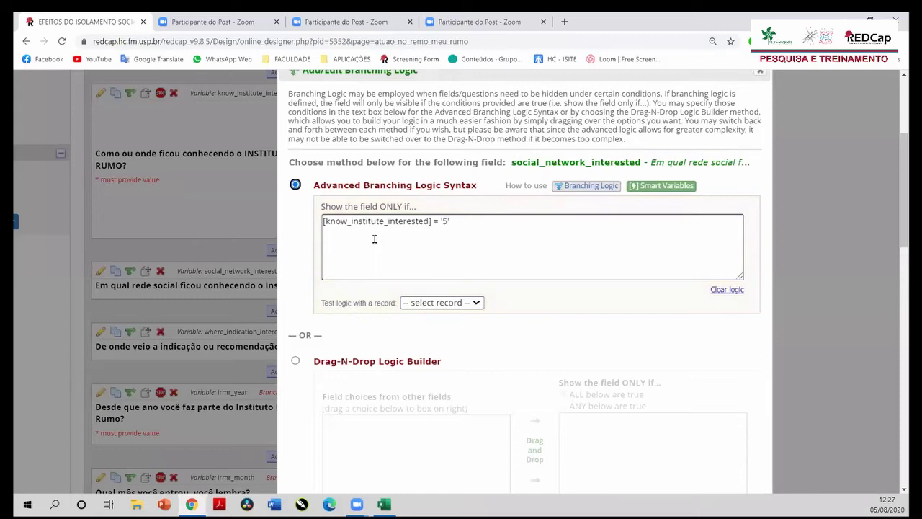
scroll(459, 233, down, 3)
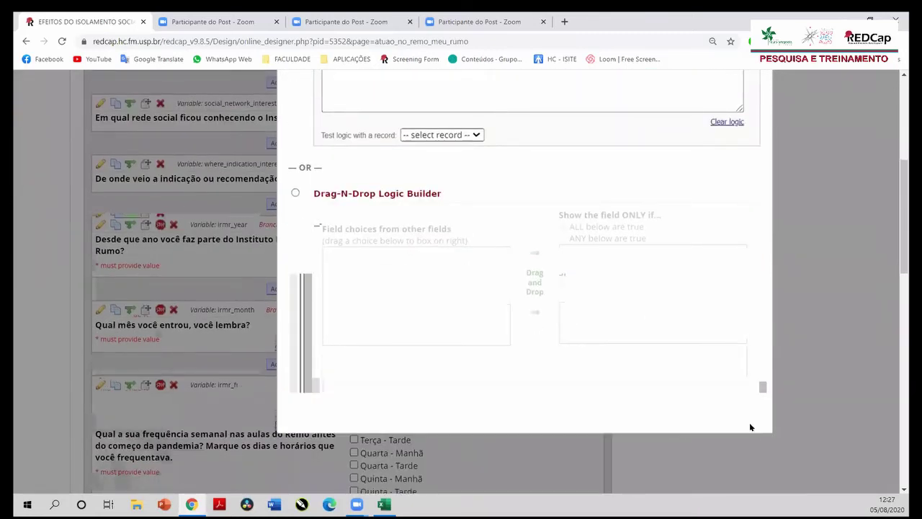
click(734, 411)
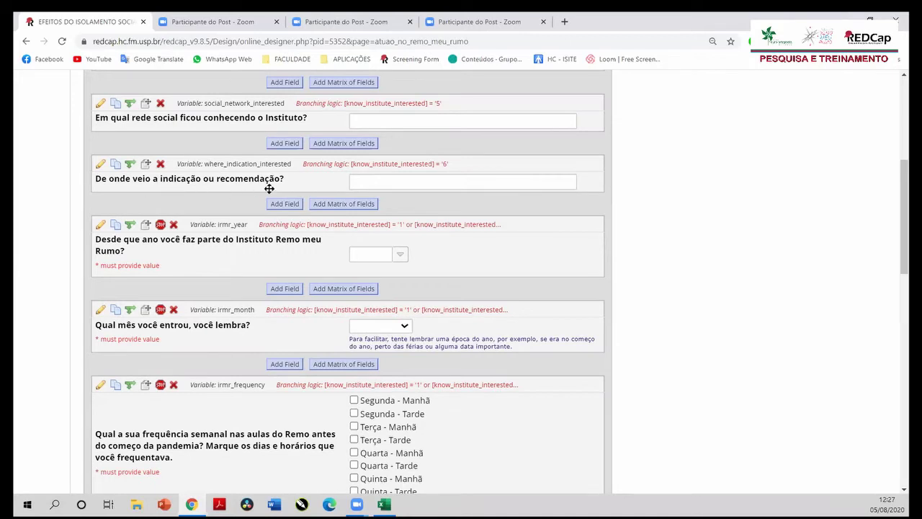
click(129, 167)
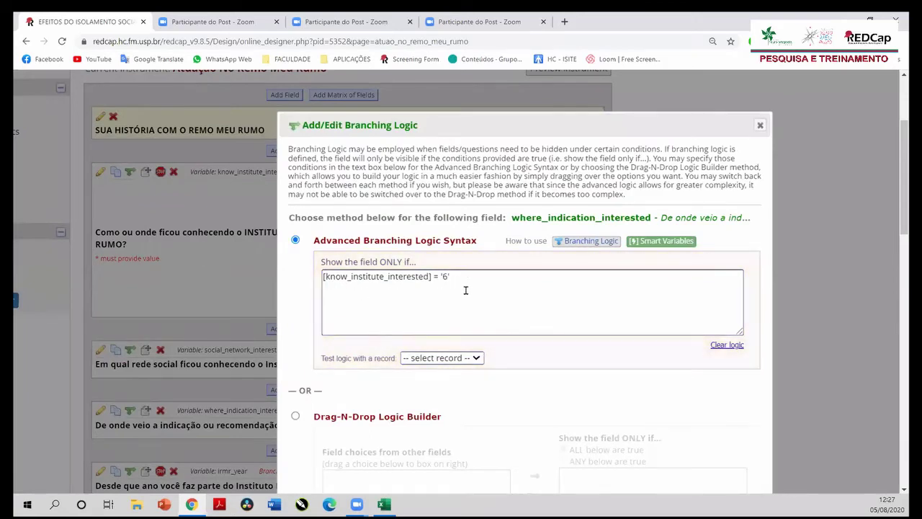
scroll(472, 295, down, 3)
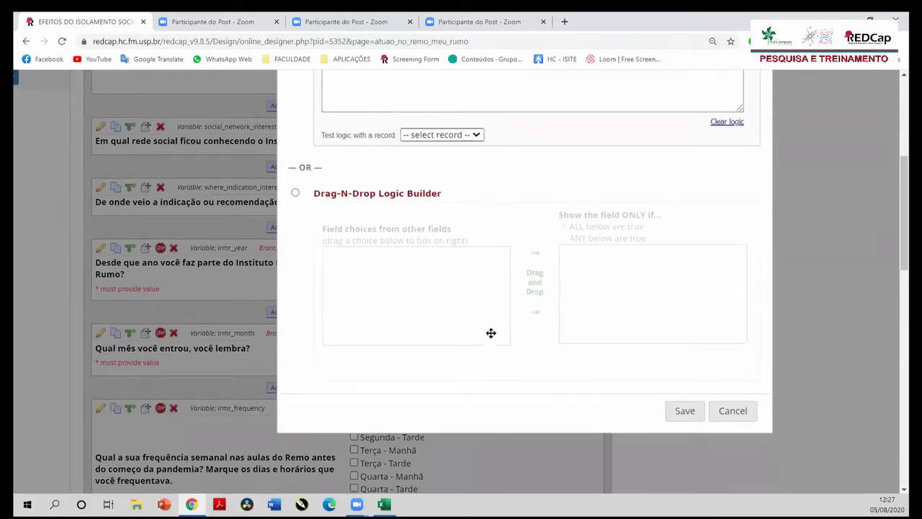
click(732, 410)
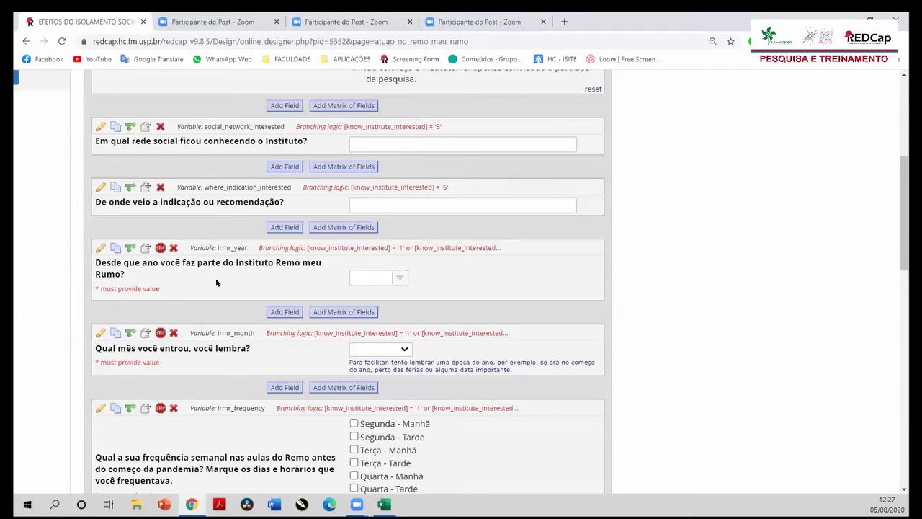
Step: Open the branching logic of the irmr_year field, examine its full condition enlarged, and close it without saving
click(129, 248)
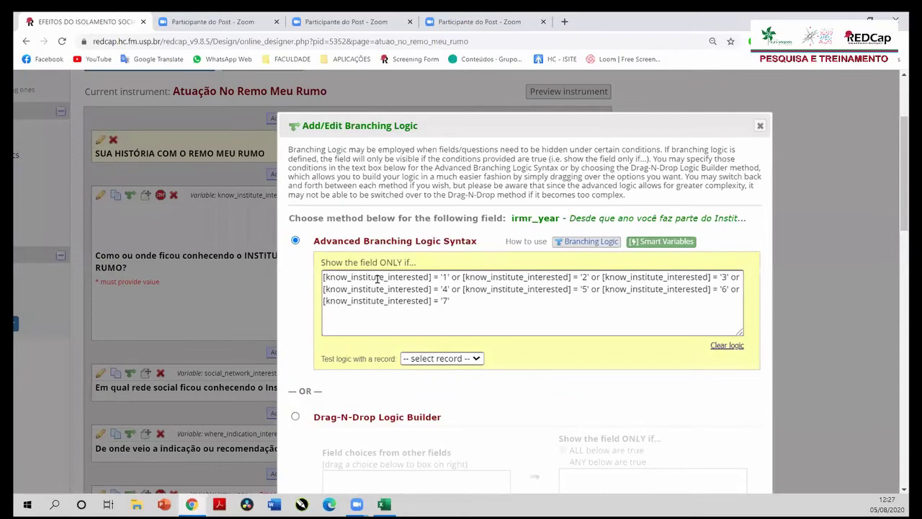
scroll(371, 285, down, 1)
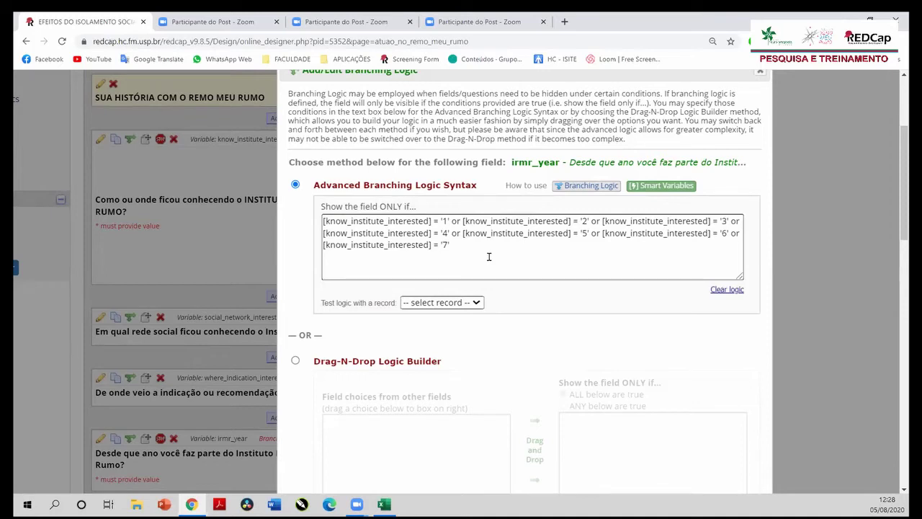
click(474, 243)
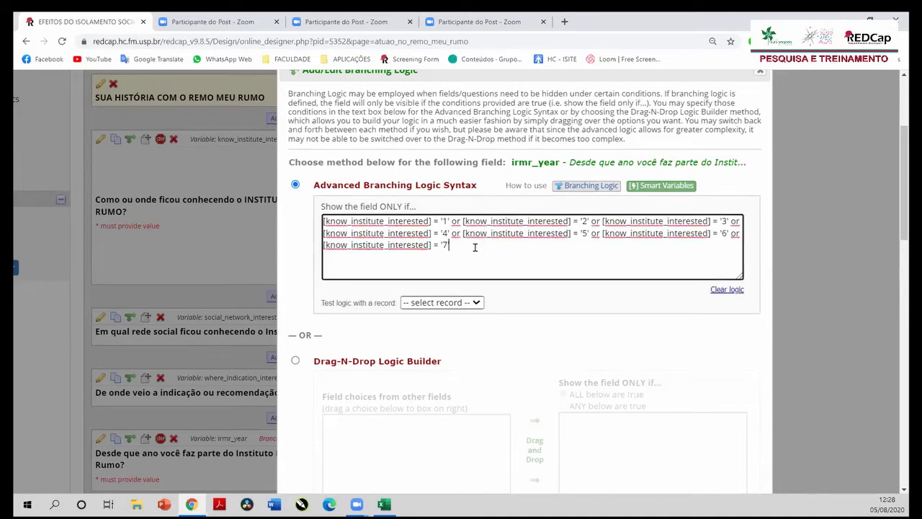
key(ctrl+plus)
key(ctrl+plus)
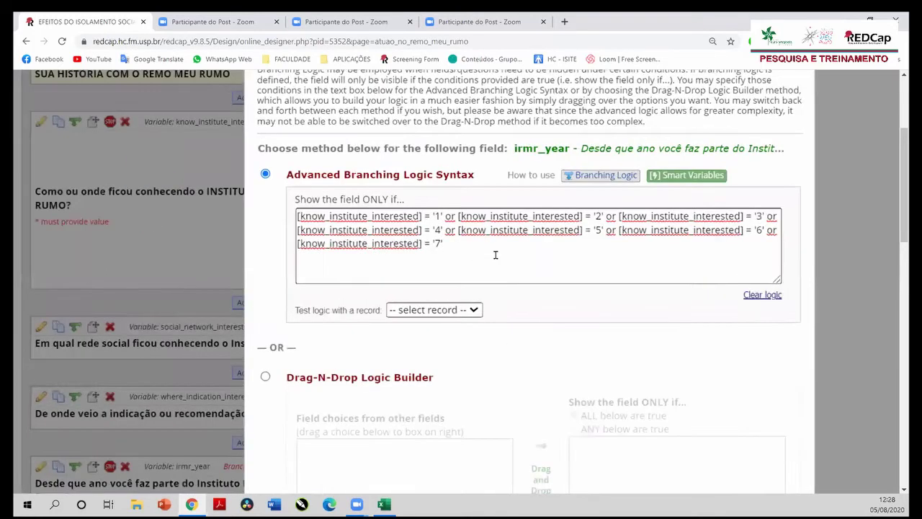
scroll(496, 254, right, 1)
scroll(483, 248, down, 1)
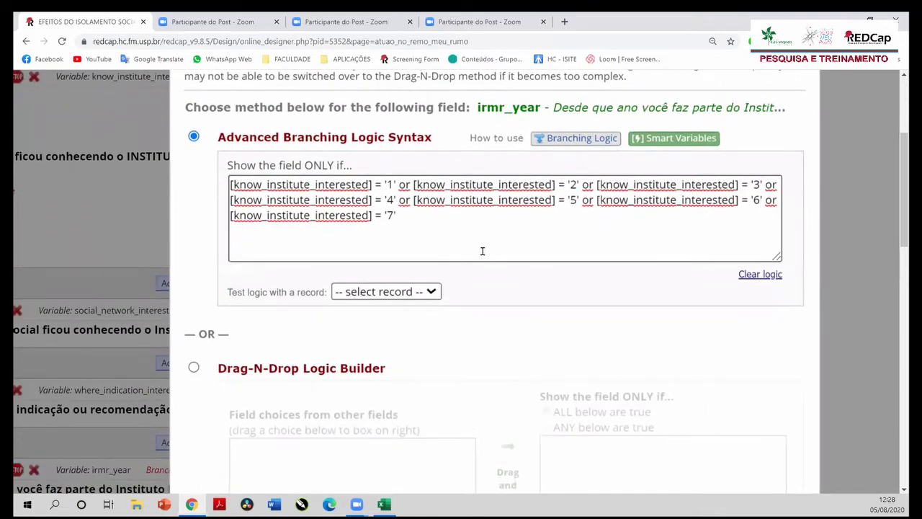
scroll(477, 248, right, 1)
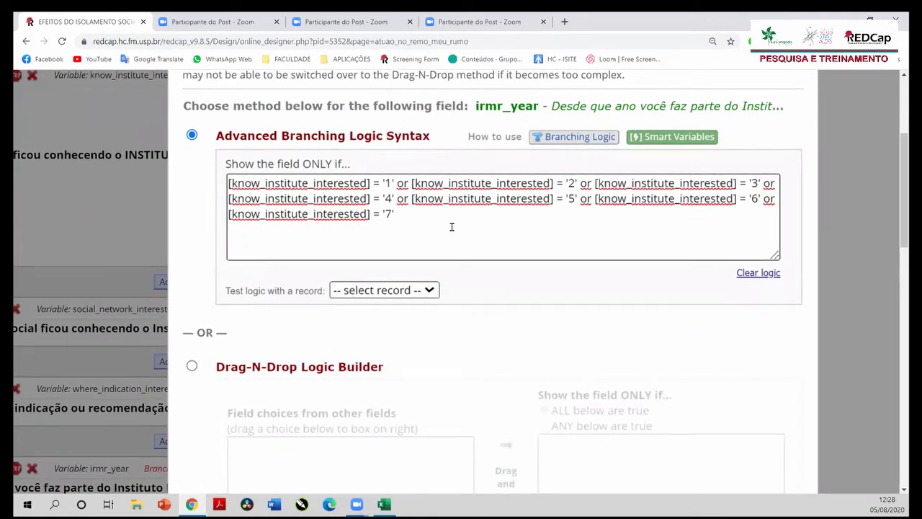
scroll(450, 227, right, 1)
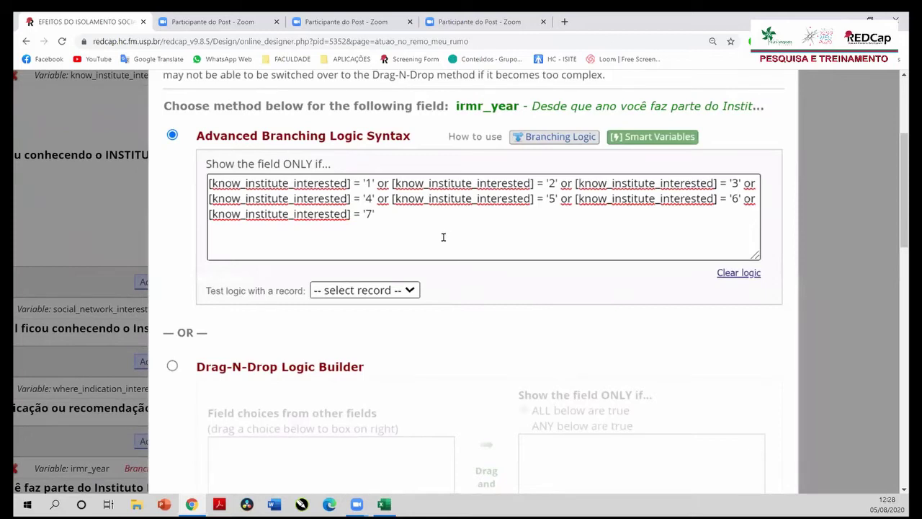
key(Escape)
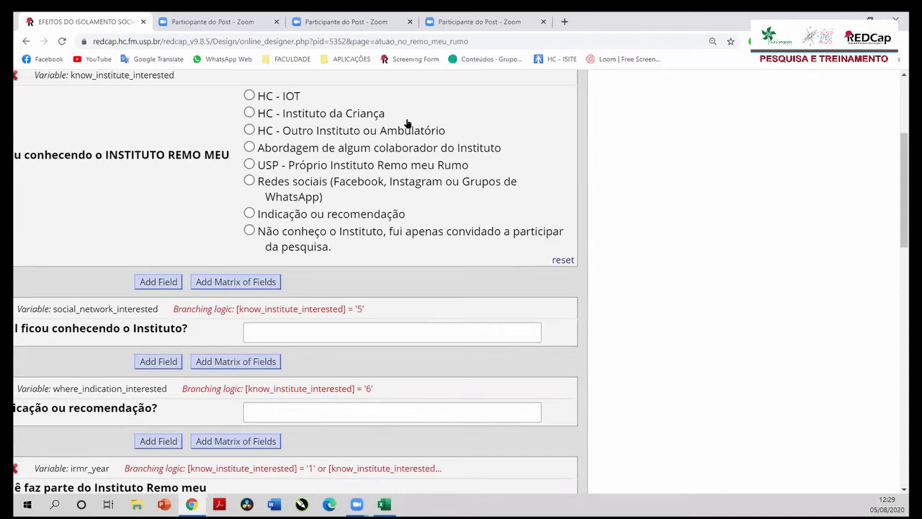
Step: Compare the choices of the know_institute_interested question with the branching logic of the follow-up questions through irmr_frequency
key(ctrl+minus)
key(ctrl+minus)
key(ctrl+minus)
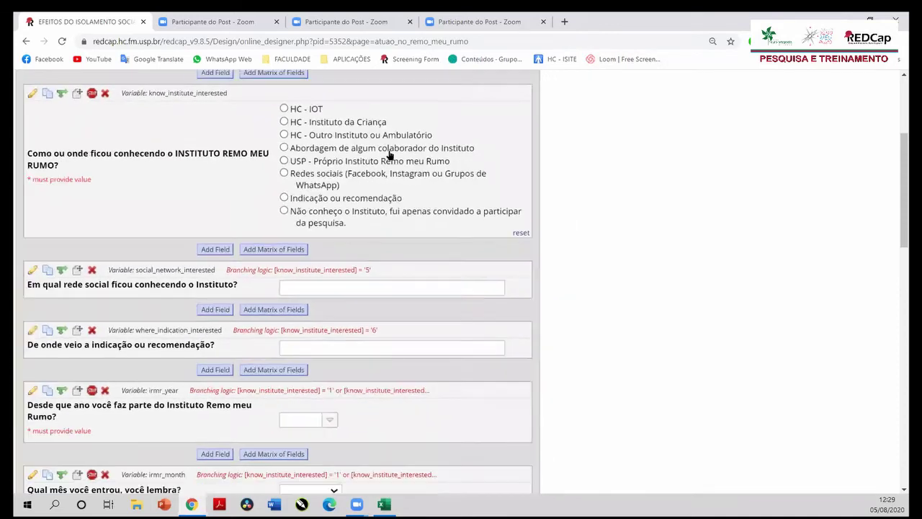
scroll(386, 156, left, 1)
scroll(386, 155, right, 1)
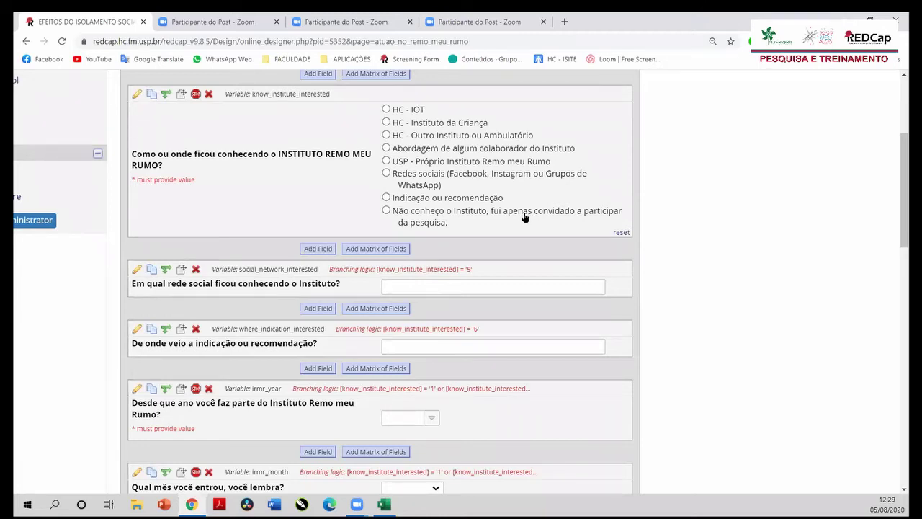
scroll(524, 216, down, 3)
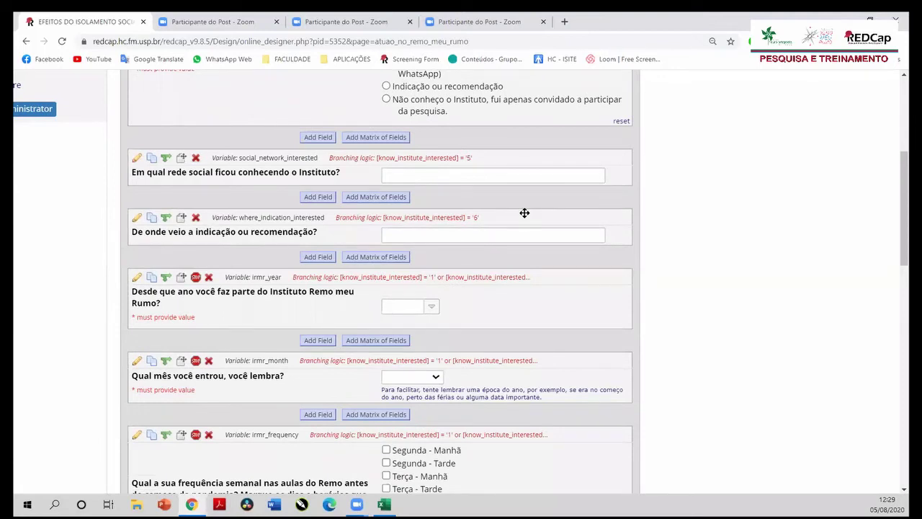
scroll(525, 213, up, 1)
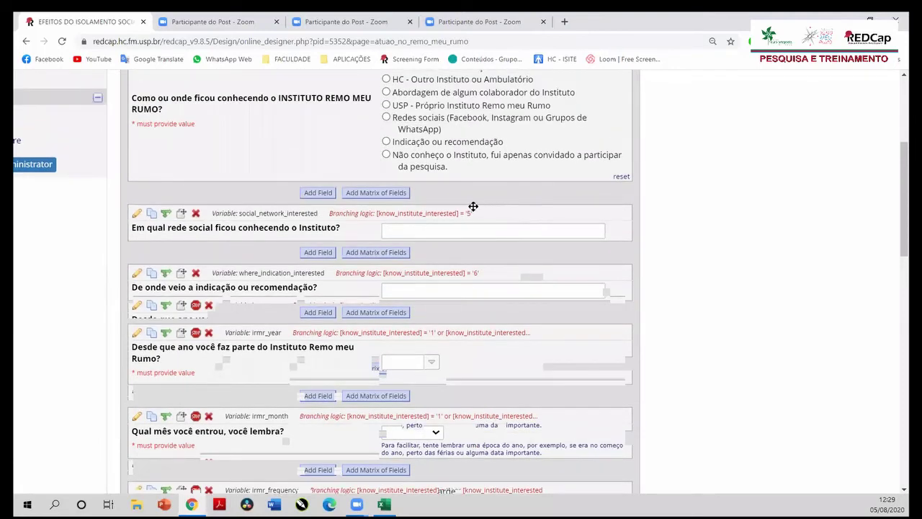
scroll(473, 207, down, 1)
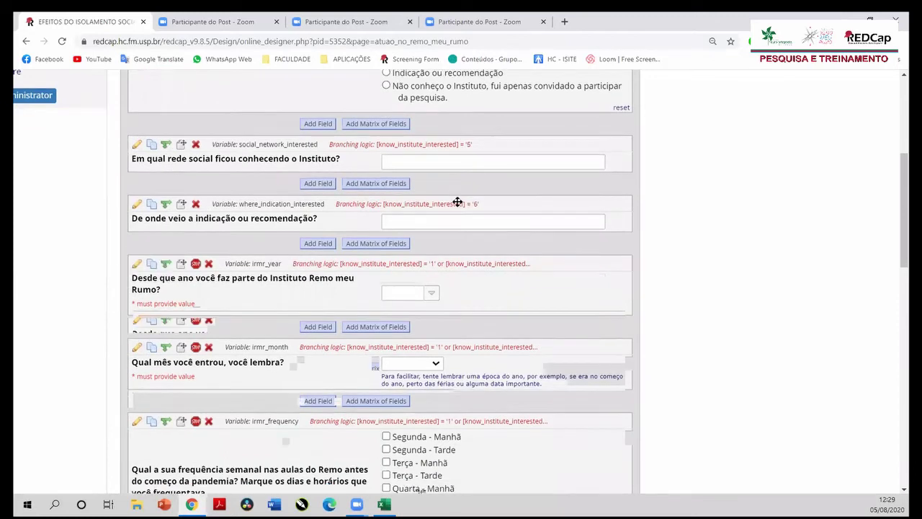
scroll(456, 202, down, 1)
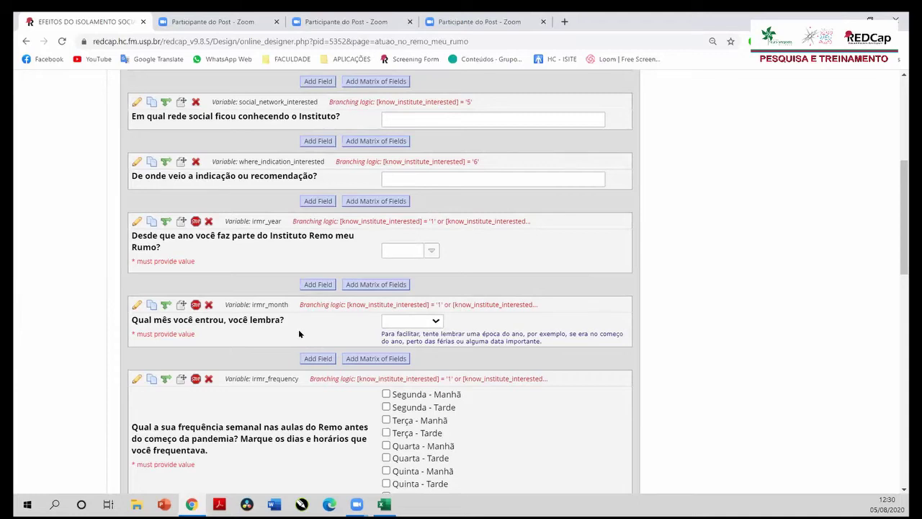
scroll(298, 329, up, 3)
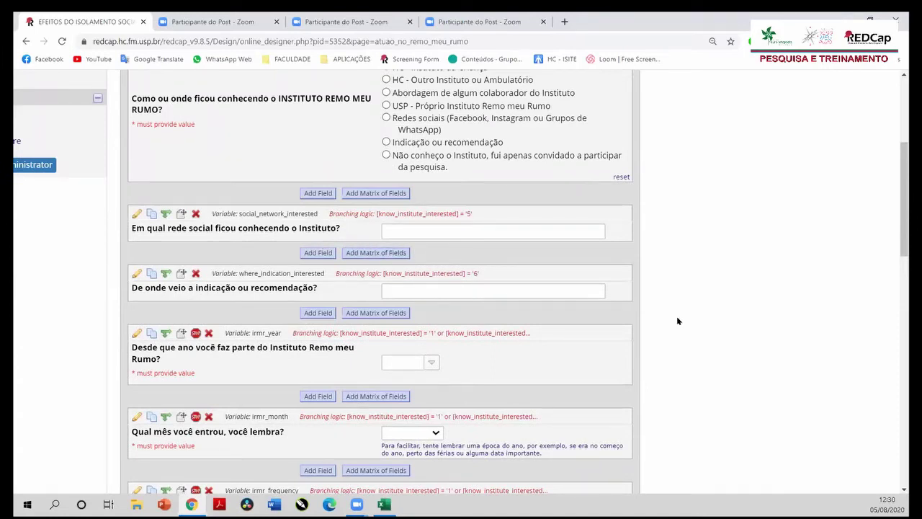
scroll(672, 243, up, 1)
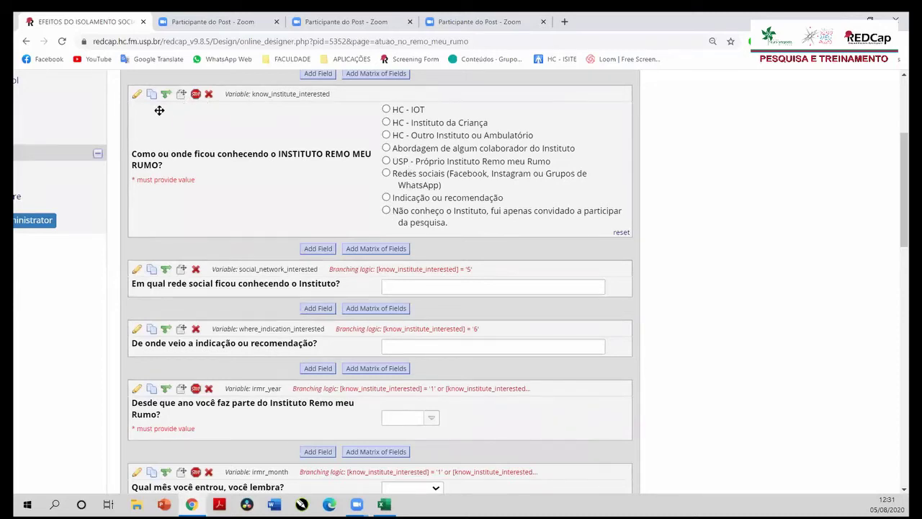
Step: Open the know_institute_interested field for editing, examine the numeric code of every choice, and cancel without saving
click(136, 95)
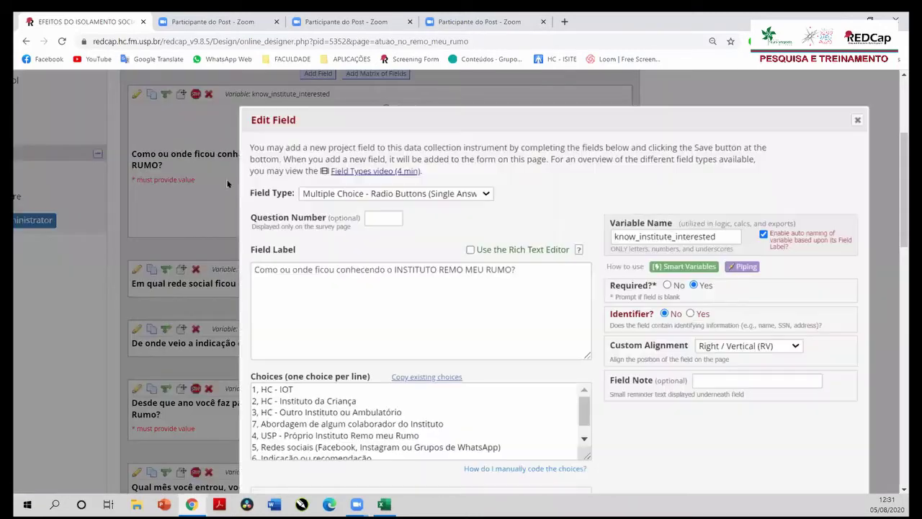
scroll(322, 291, down, 2)
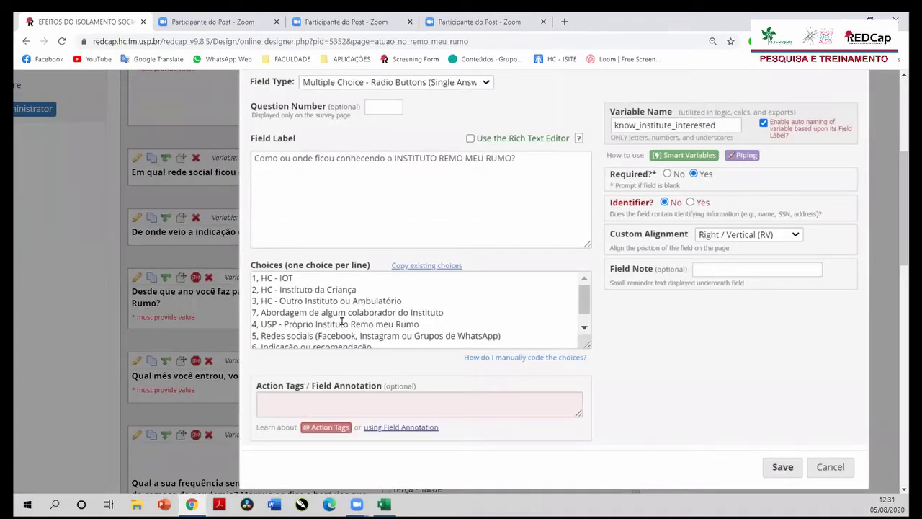
scroll(357, 313, down, 1)
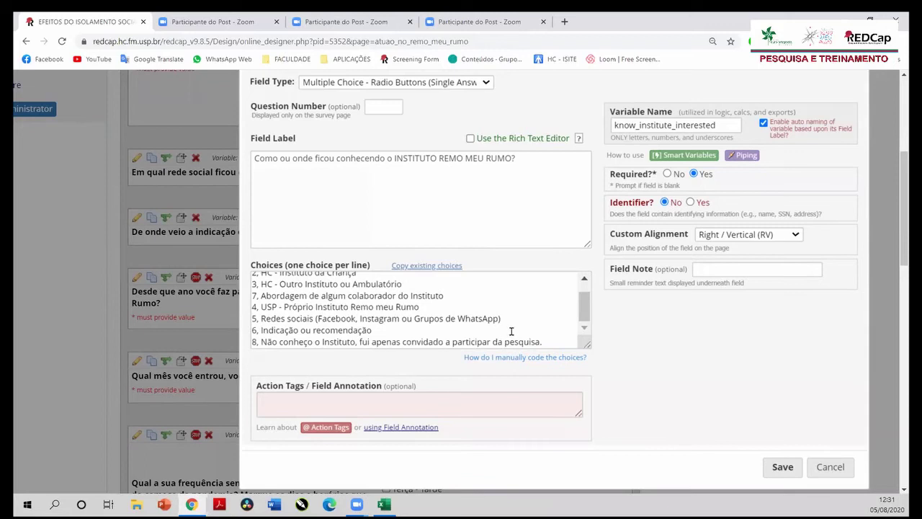
scroll(514, 324, up, 1)
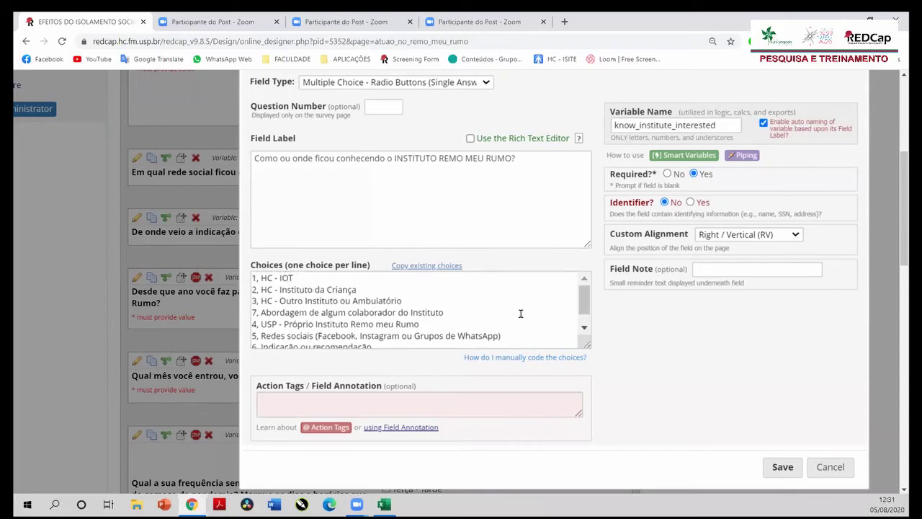
scroll(520, 313, down, 1)
scroll(520, 313, up, 1)
scroll(452, 311, down, 1)
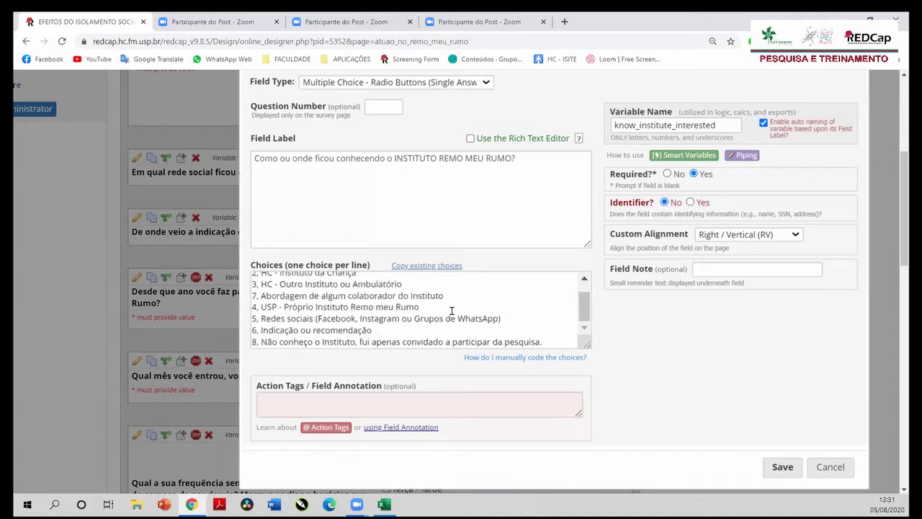
scroll(451, 310, down, 1)
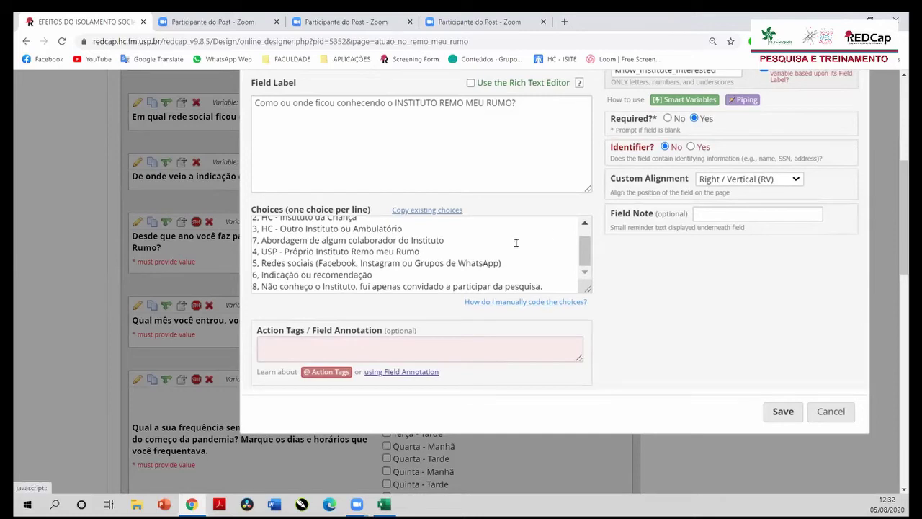
click(586, 226)
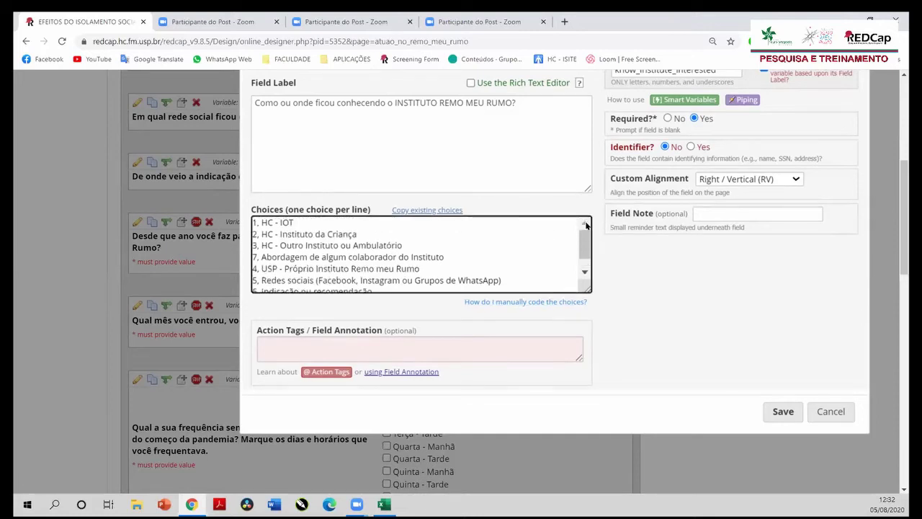
click(585, 274)
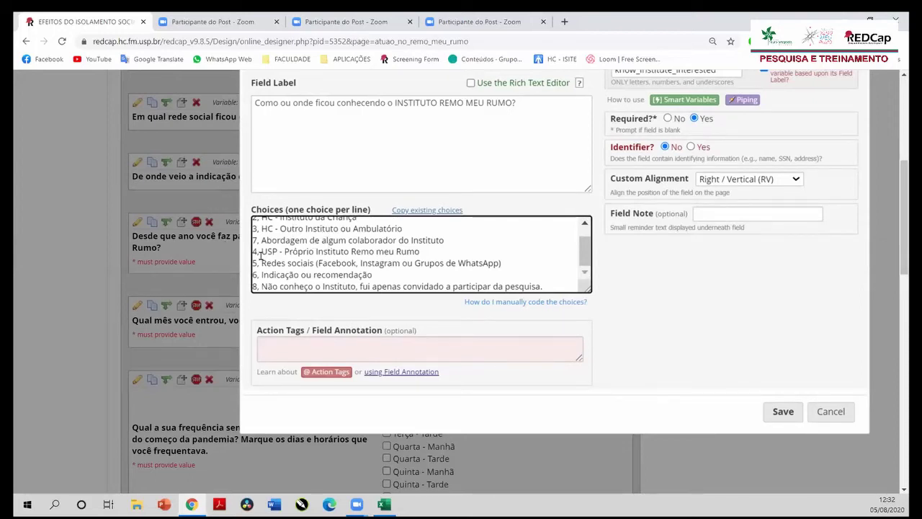
scroll(385, 245, down, 1)
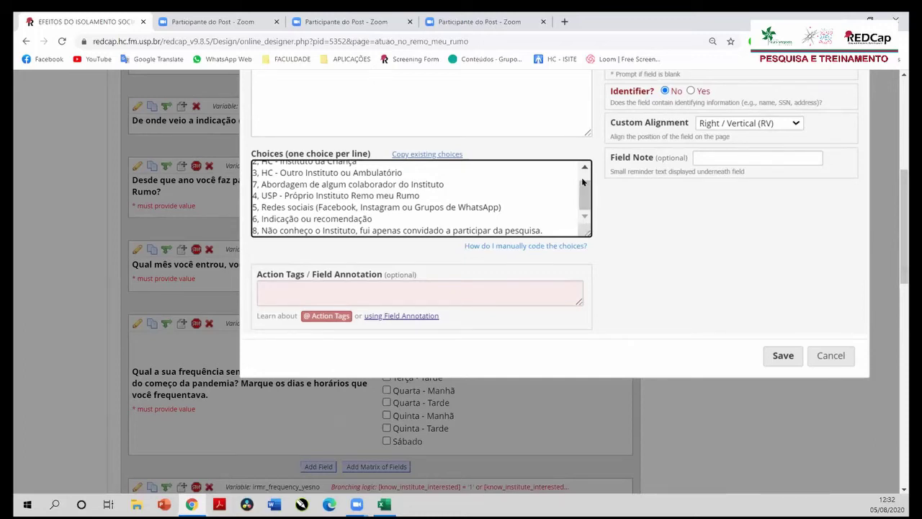
scroll(584, 169, up, 2)
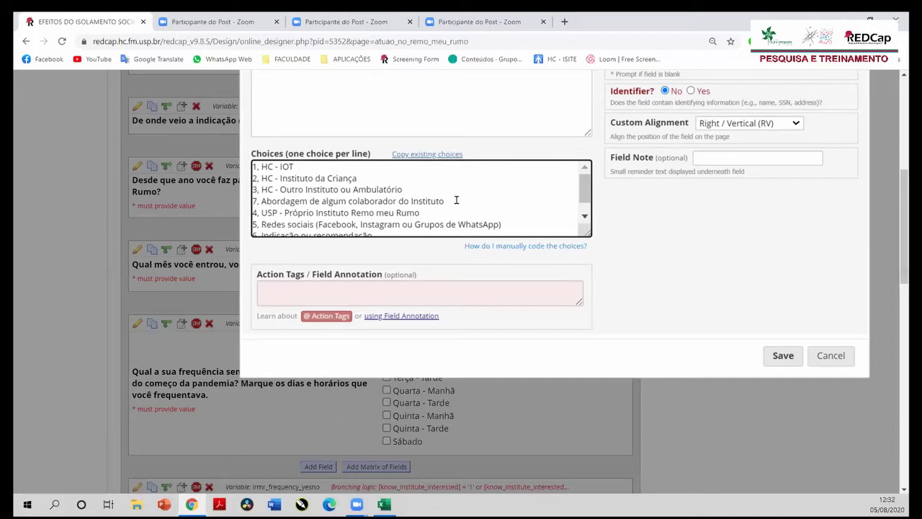
scroll(448, 199, down, 4)
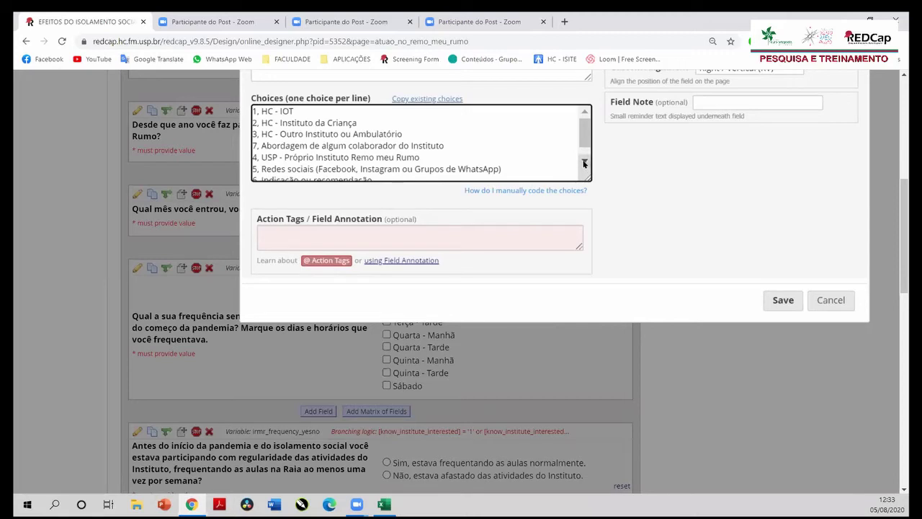
scroll(584, 165, down, 1)
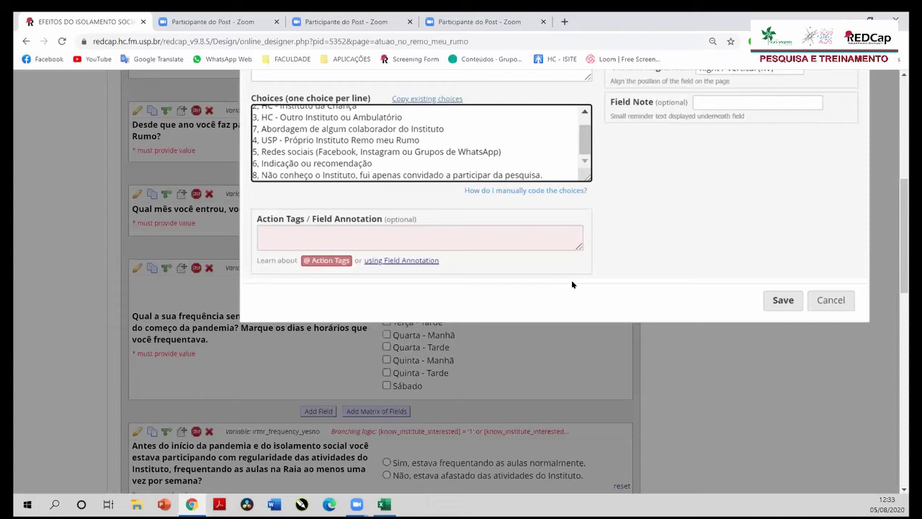
click(829, 301)
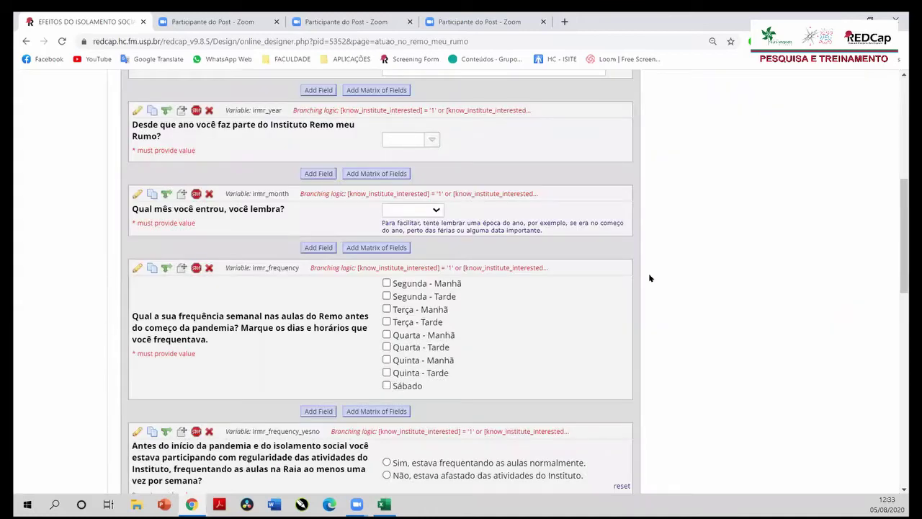
Step: Review the know_institute_interested choices against the branching conditions of the follow-up fields from social_network_interested through irmr_questionary_non
scroll(648, 277, up, 5)
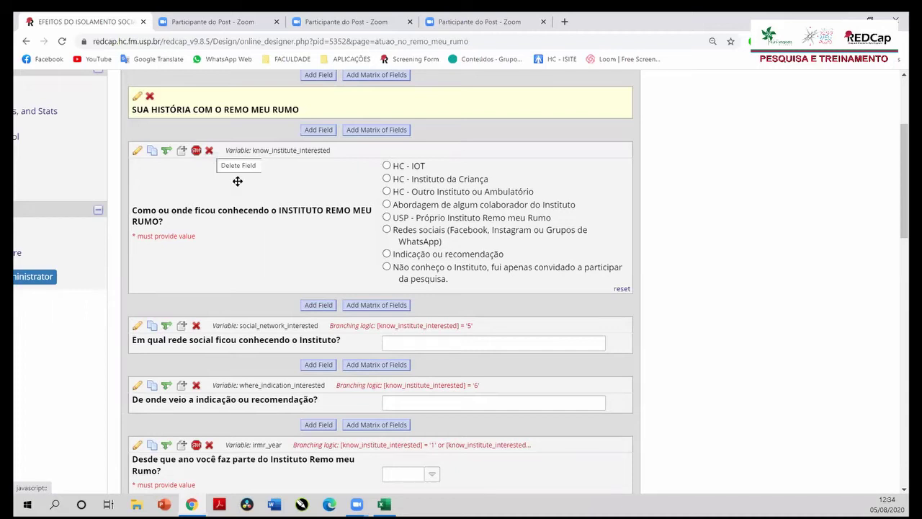
scroll(622, 250, down, 3)
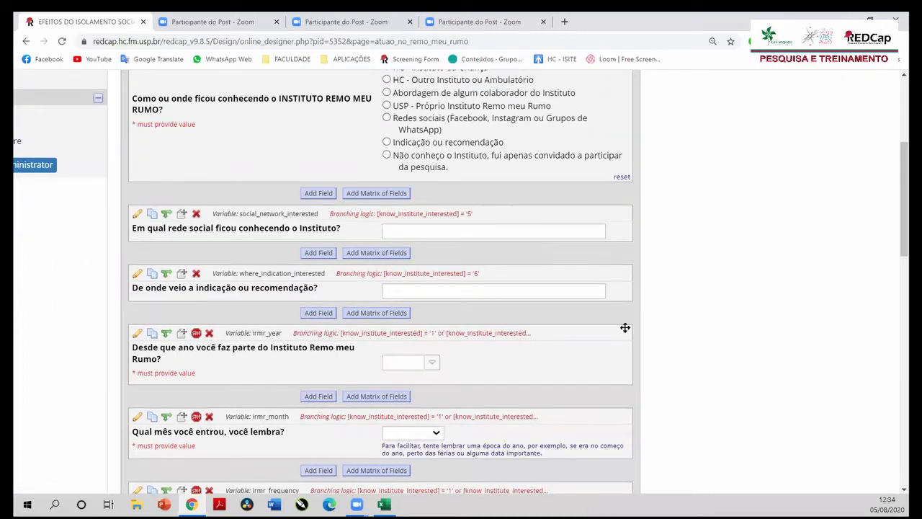
scroll(622, 323, down, 8)
scroll(354, 282, down, 3)
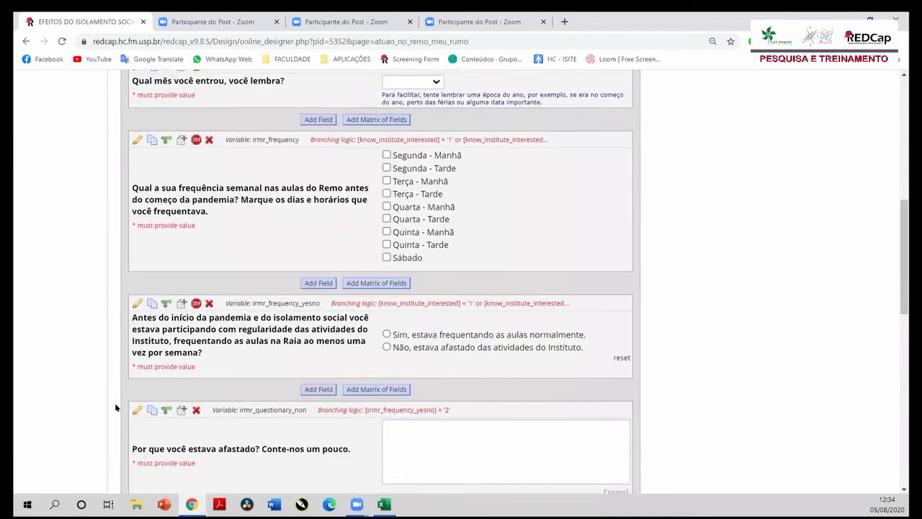
scroll(381, 374, up, 9)
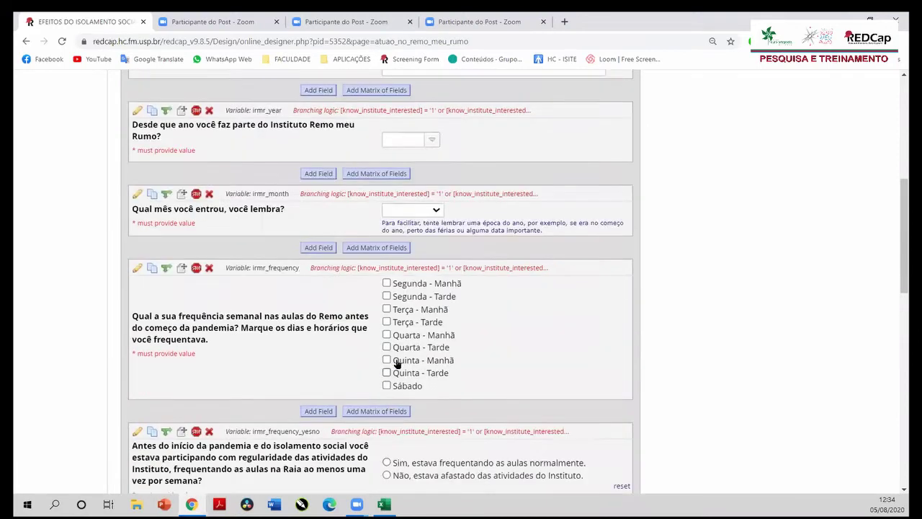
scroll(414, 186, up, 3)
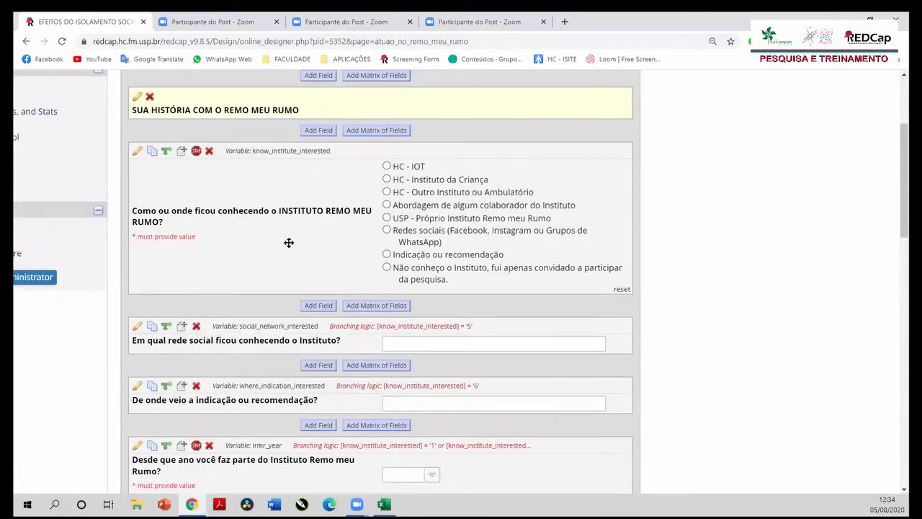
scroll(393, 239, down, 2)
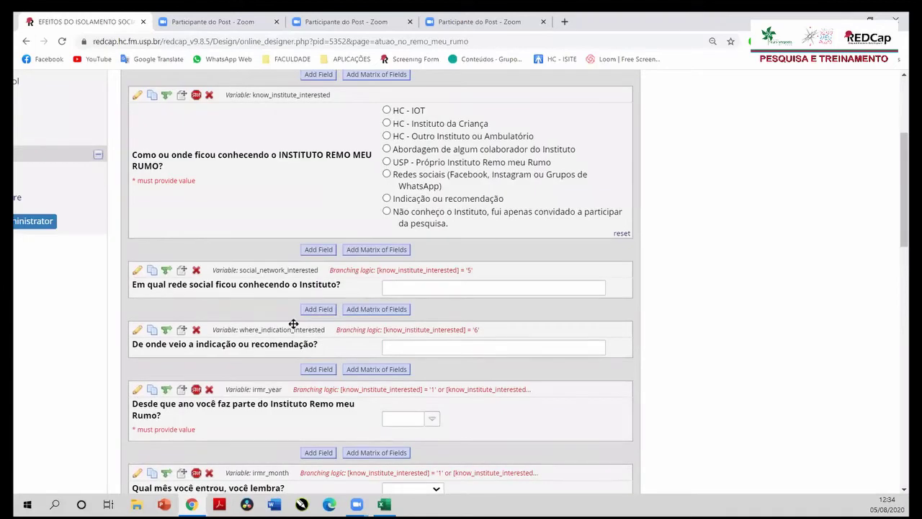
scroll(490, 229, down, 2)
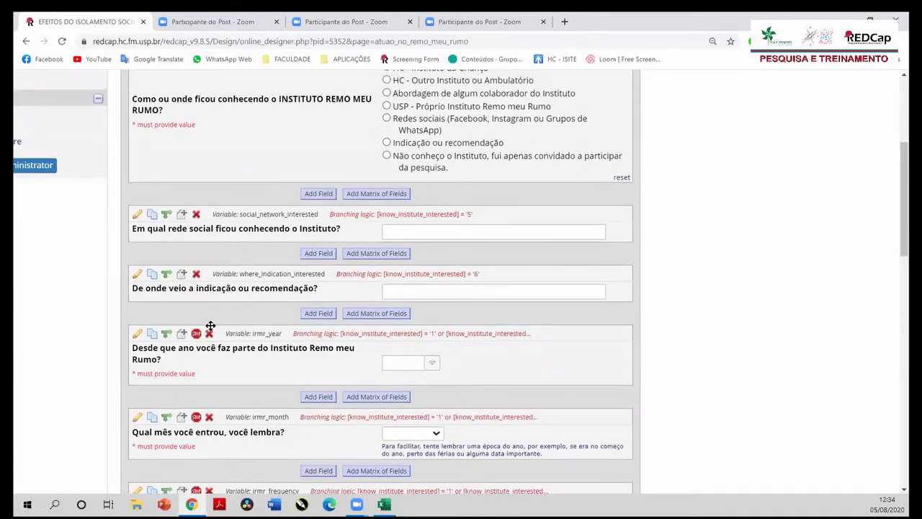
scroll(485, 207, down, 2)
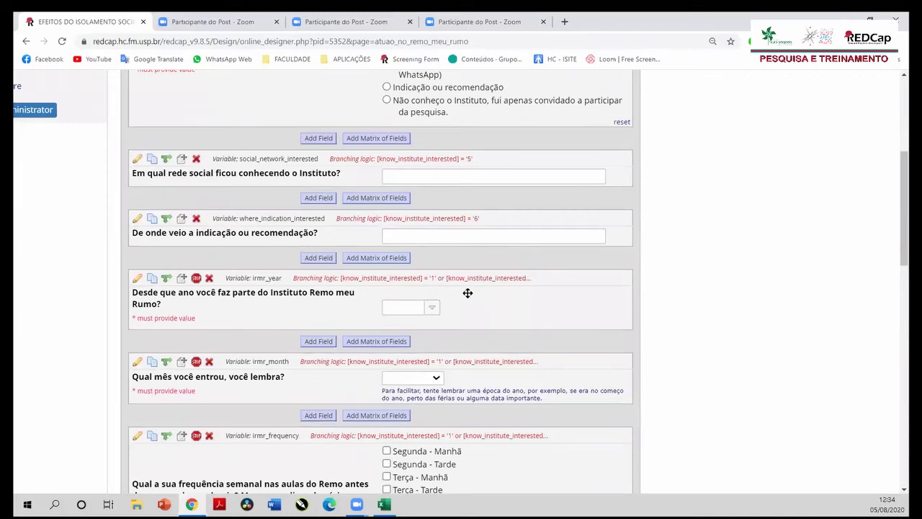
scroll(461, 306, up, 3)
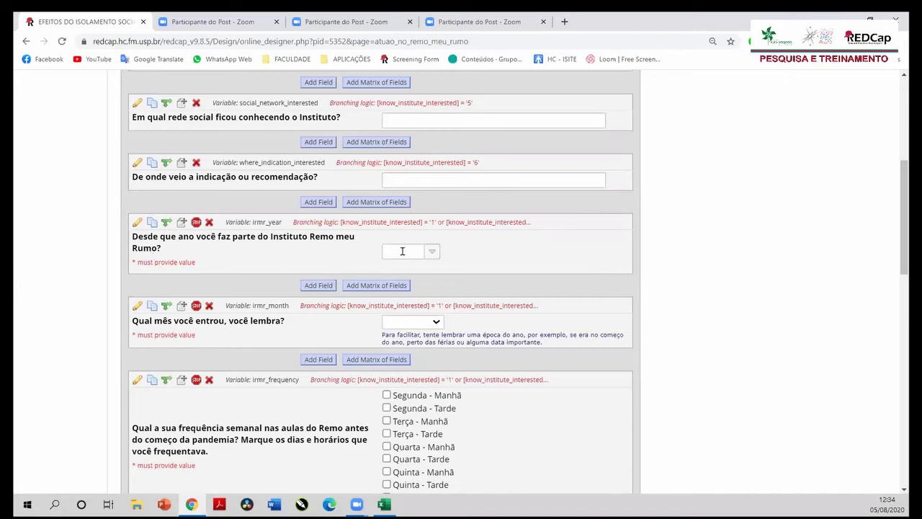
Step: Open the branching logic of the irmr_year field, study its chained "or" conditions in the advanced syntax, and cancel without saving
click(166, 222)
scroll(449, 273, down, 1)
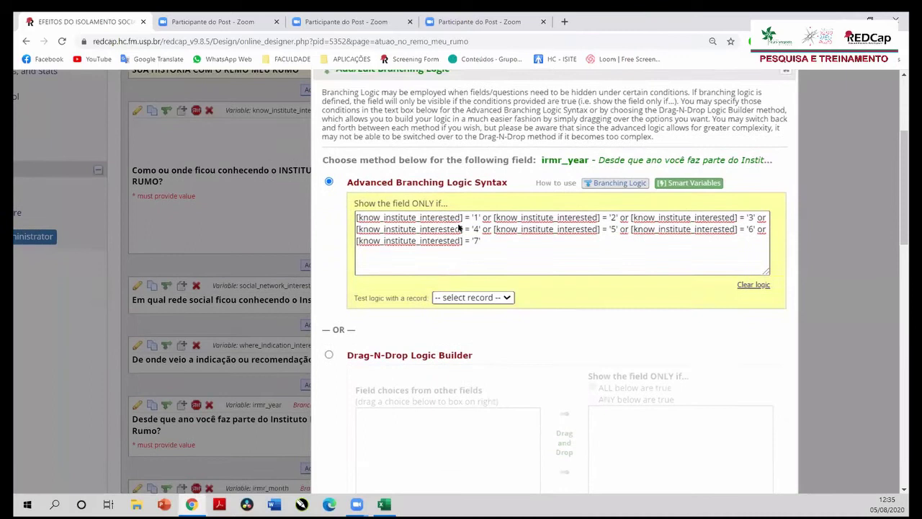
scroll(458, 228, down, 1)
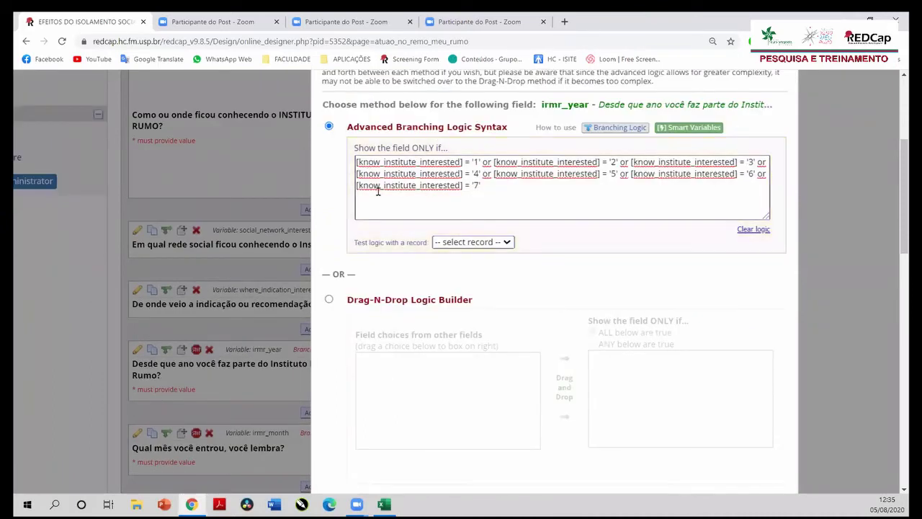
scroll(377, 191, right, 3)
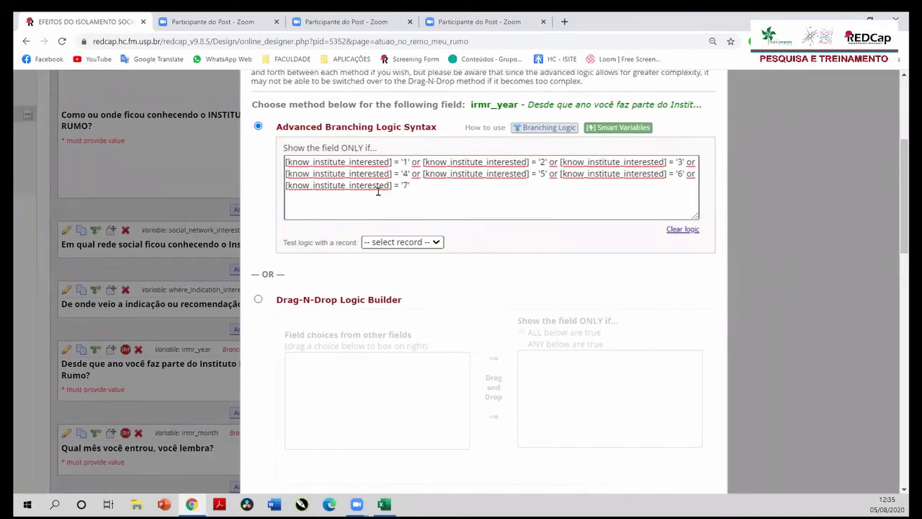
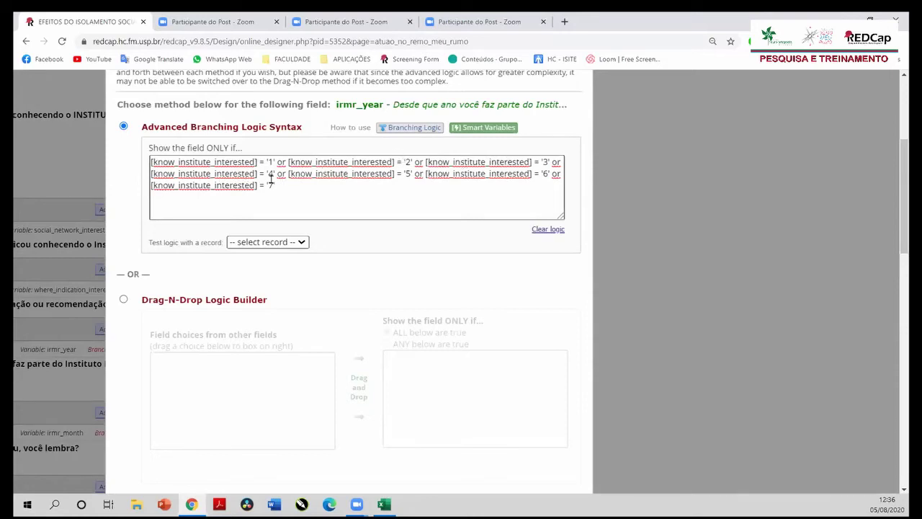
text(')
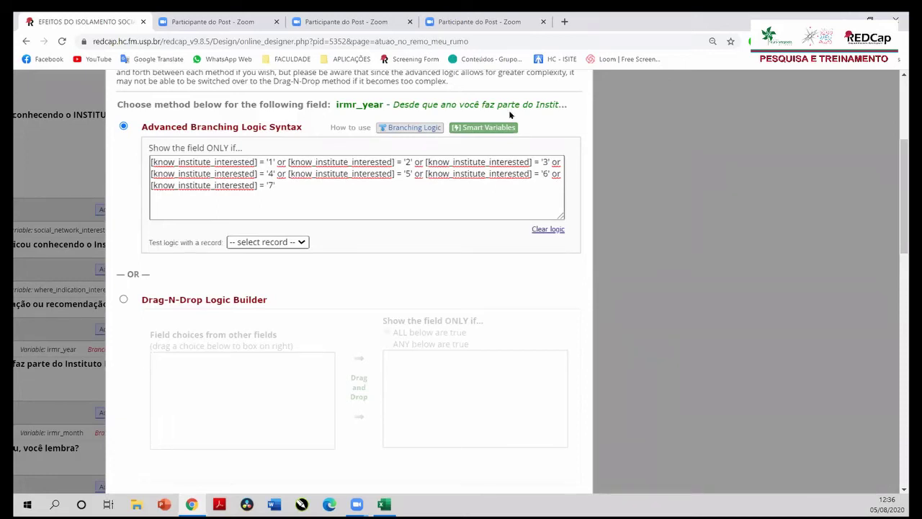
scroll(506, 121, down, 1)
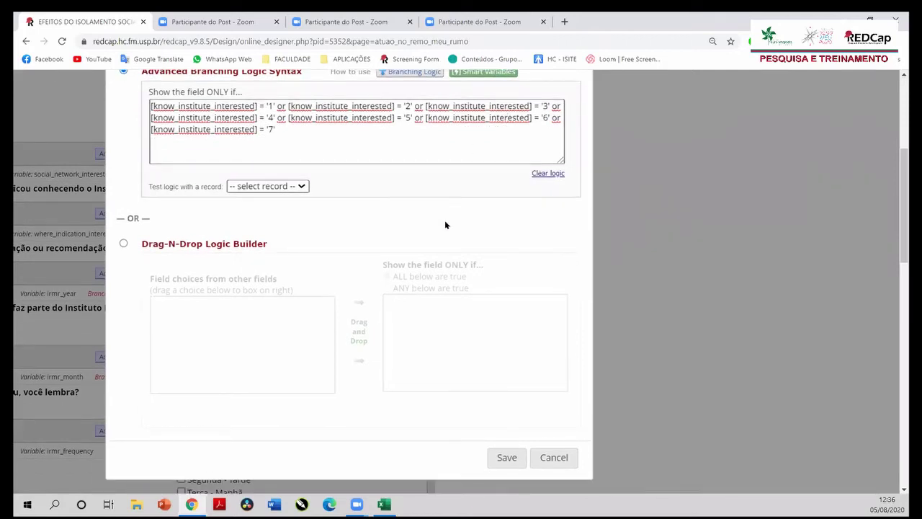
scroll(444, 220, down, 1)
scroll(443, 221, up, 2)
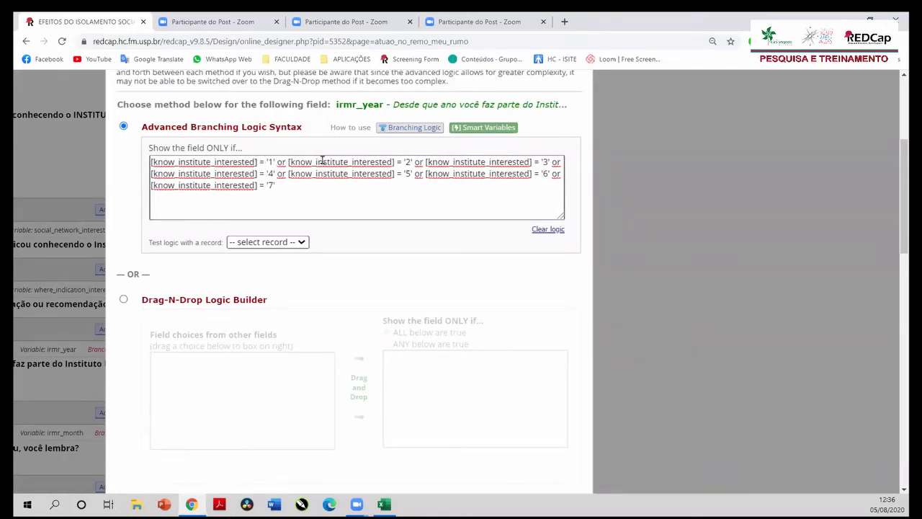
scroll(474, 295, down, 3)
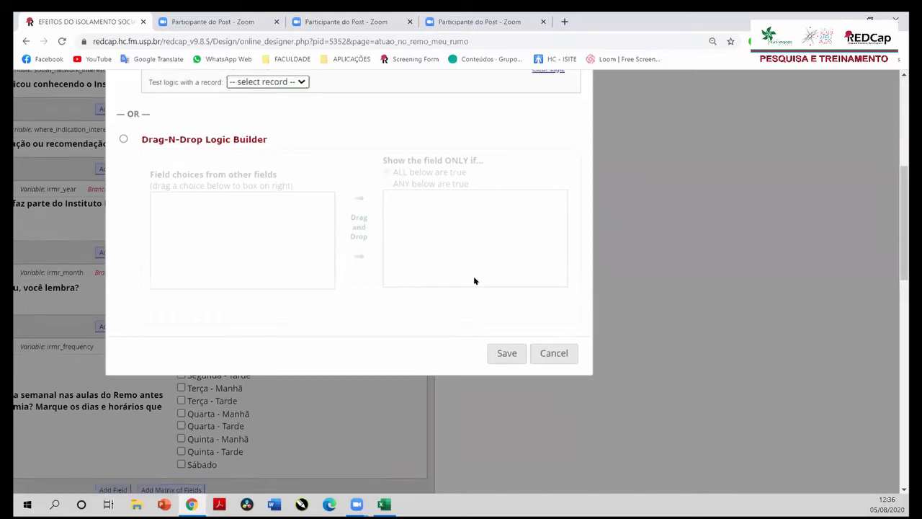
scroll(473, 277, up, 3)
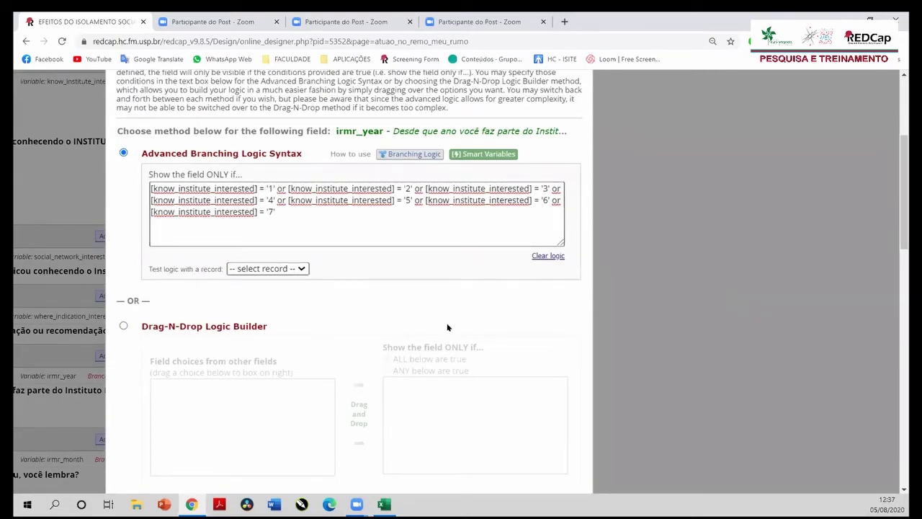
scroll(447, 323, down, 3)
click(554, 346)
Step: Examine the conditions shown for social_network_interested, where_indication_interested and irmr_year in the field list
scroll(282, 228, down, 2)
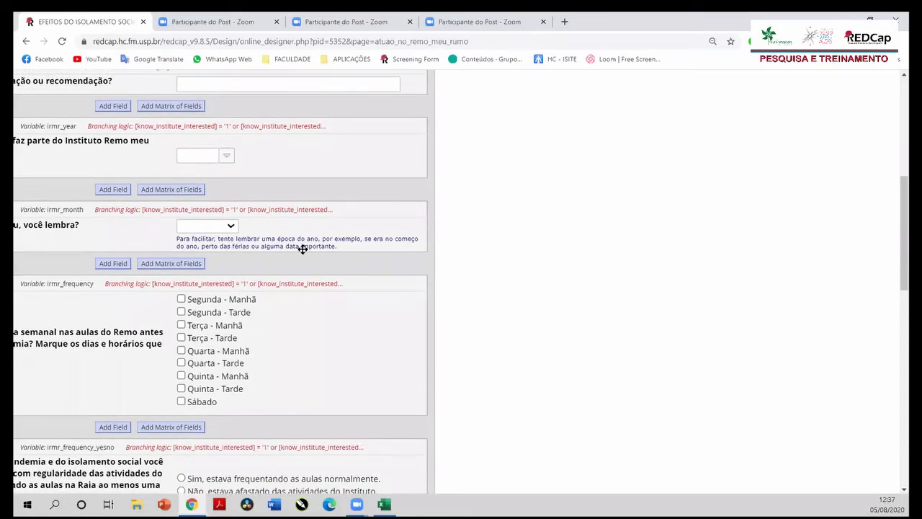
scroll(302, 250, left, 4)
scroll(304, 248, right, 2)
scroll(301, 204, up, 1)
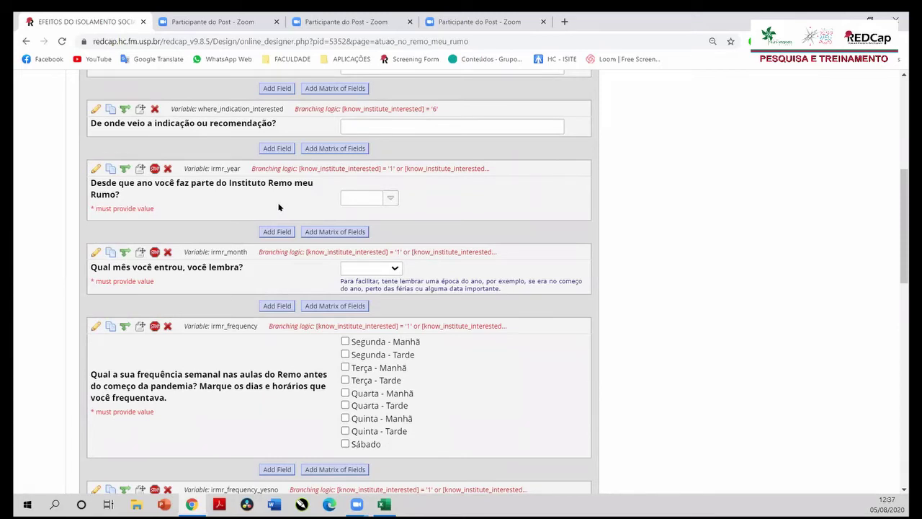
scroll(278, 207, up, 3)
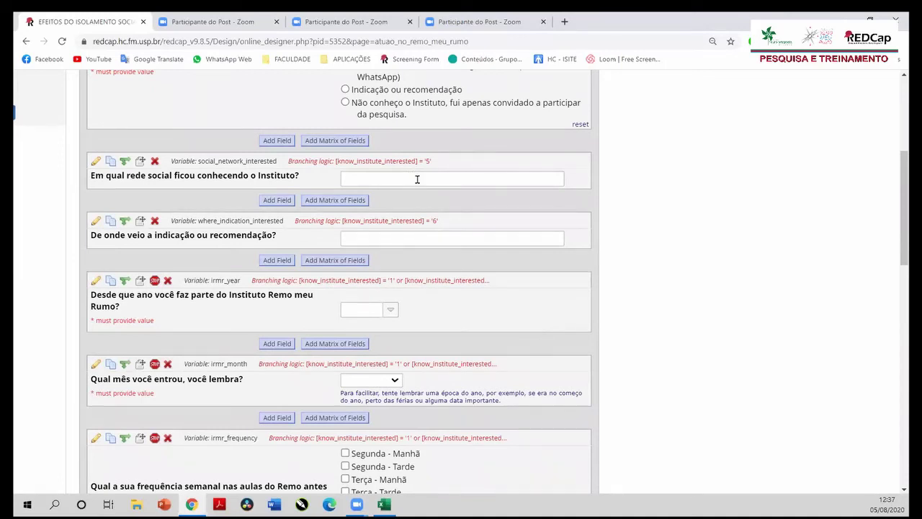
scroll(417, 180, down, 1)
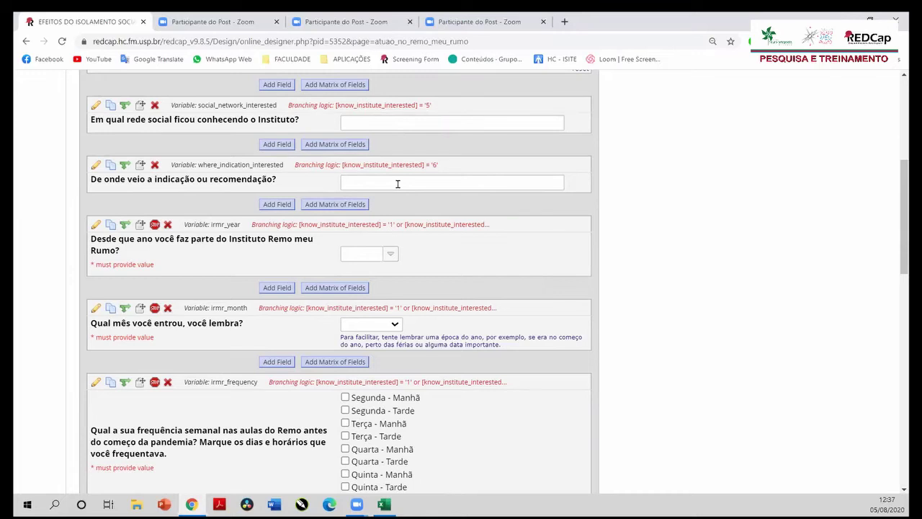
scroll(397, 188, down, 1)
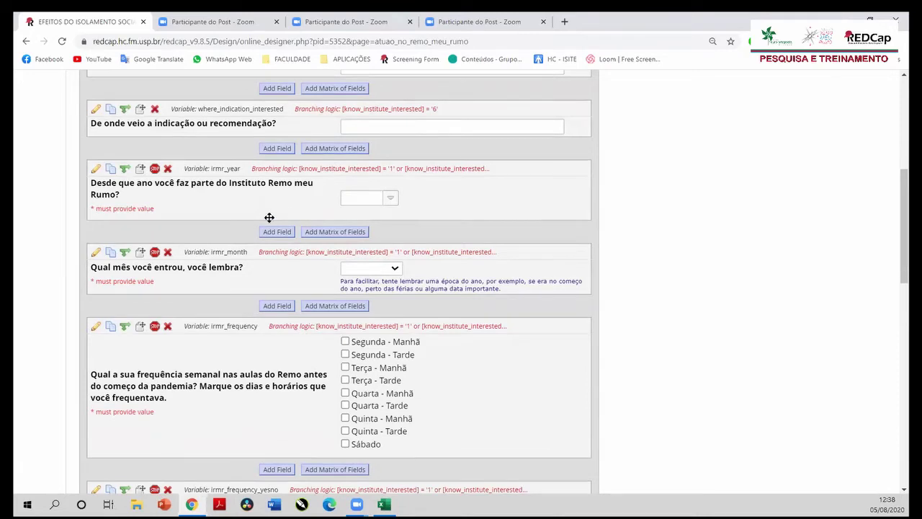
Step: Inspect the year options of the irmr_year question and the month options of irmr_month, closing each without choosing an answer
click(394, 206)
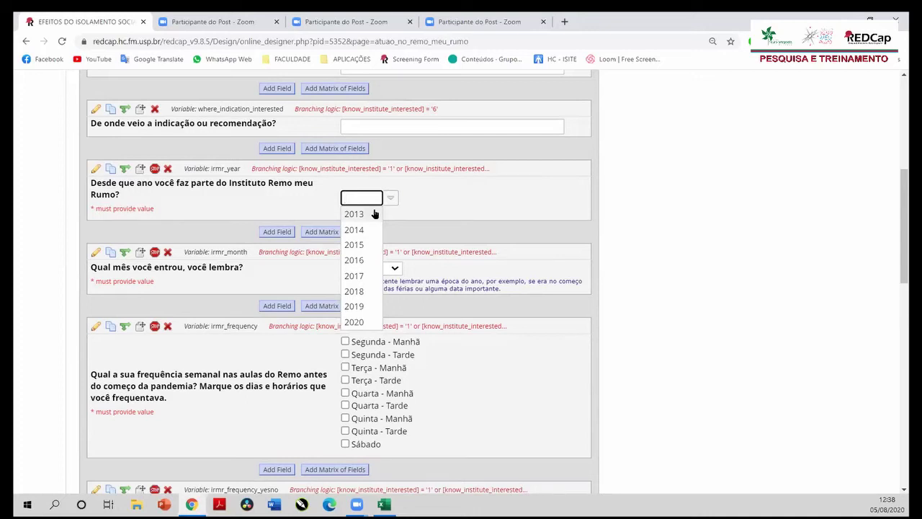
click(429, 203)
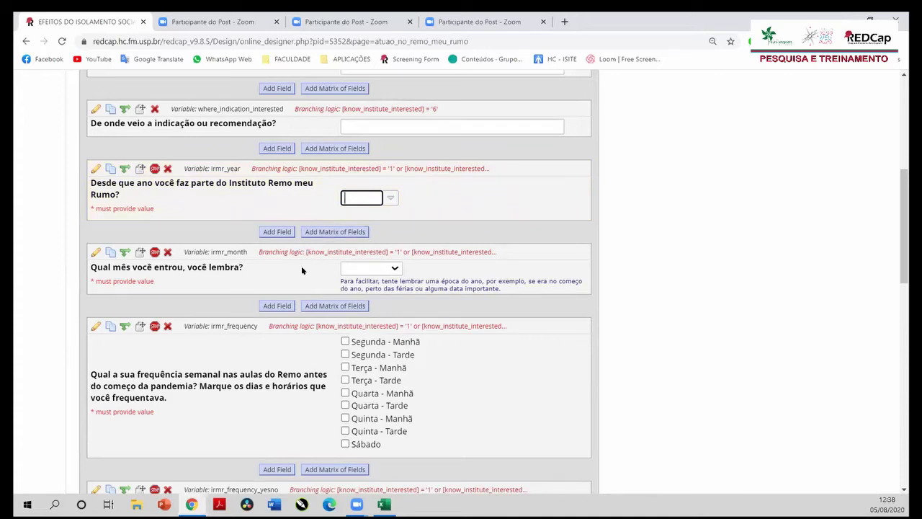
click(394, 200)
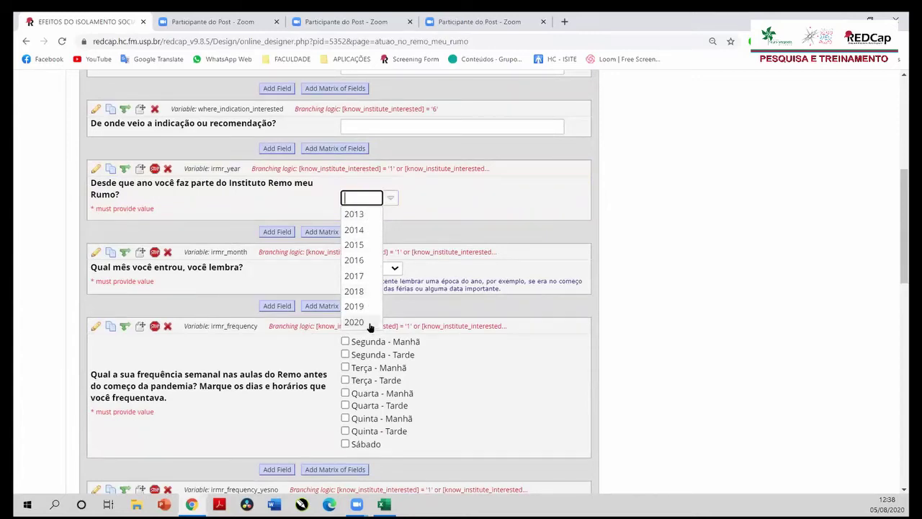
click(484, 202)
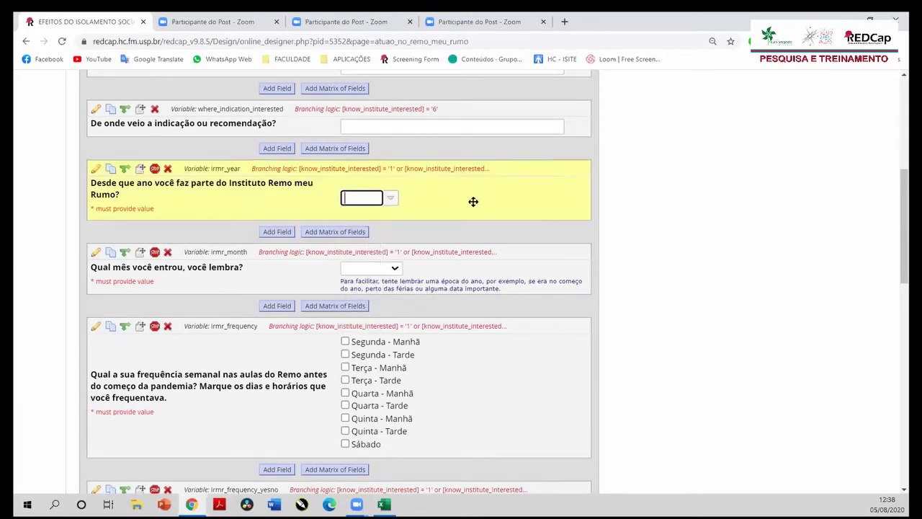
scroll(412, 190, down, 1)
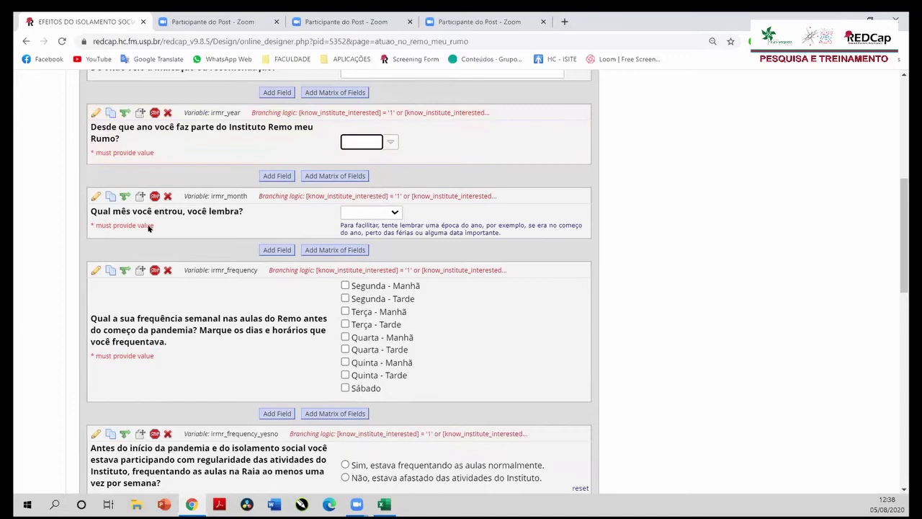
click(395, 214)
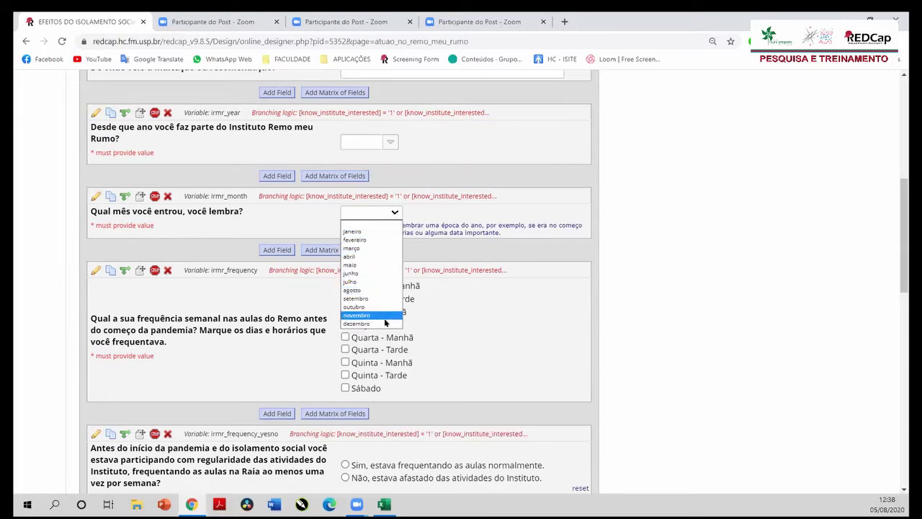
click(657, 267)
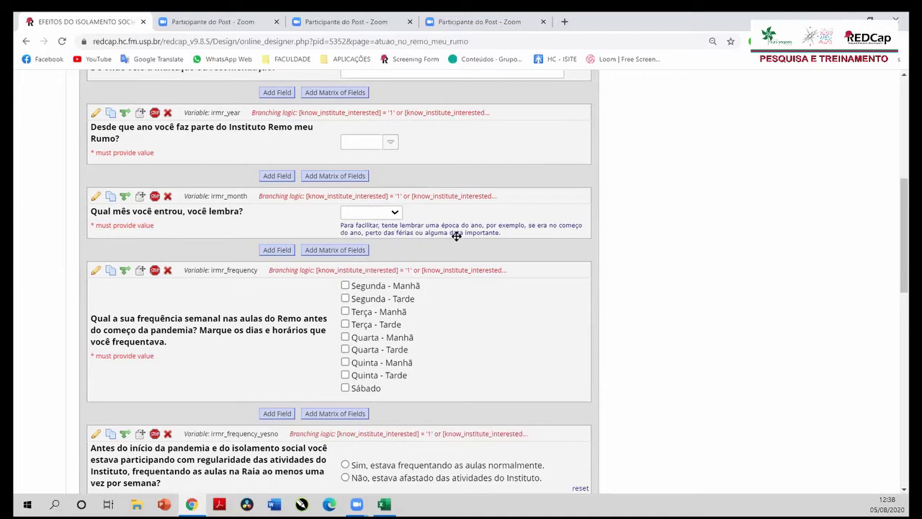
Step: Examine the irmr_frequency checkboxes, the irmr_frequency_yesno choices and the irmr_questionary_non question together with their branching conditions
scroll(454, 234, down, 1)
scroll(454, 231, up, 1)
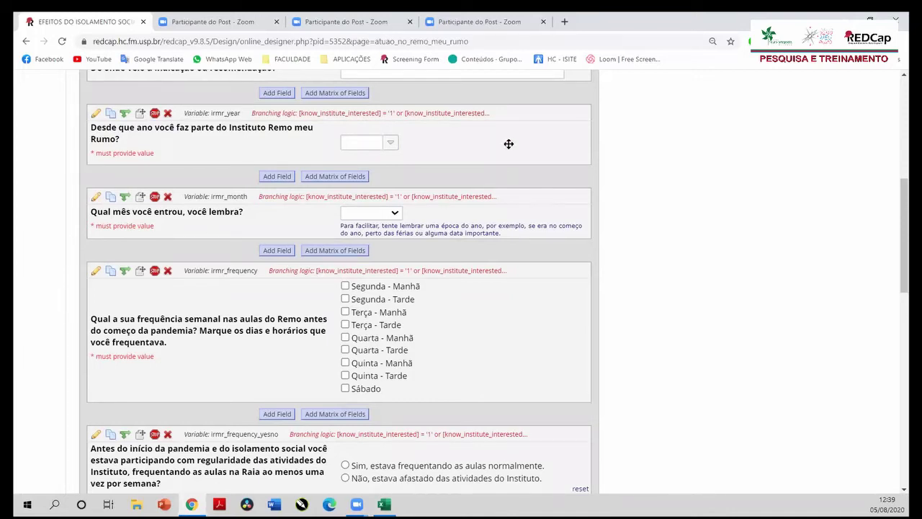
drag(508, 142, 486, 159)
scroll(420, 206, down, 1)
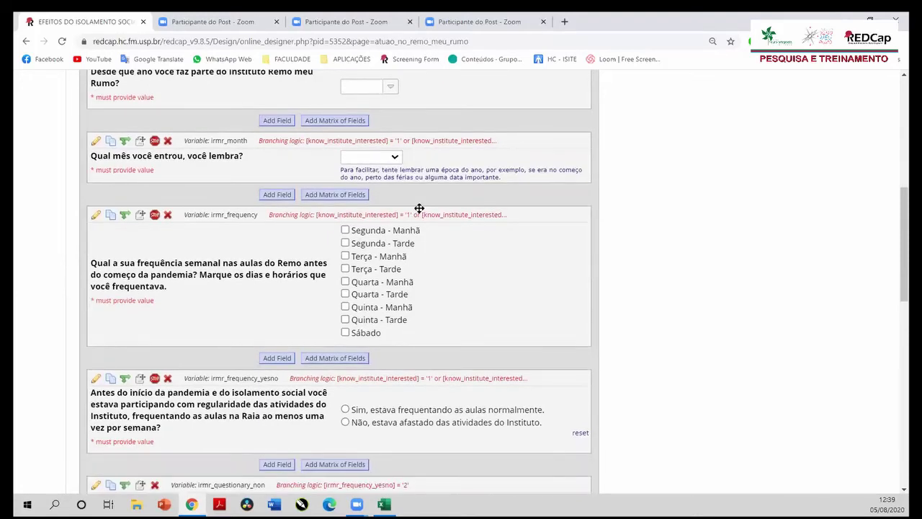
scroll(419, 209, down, 2)
scroll(424, 226, up, 1)
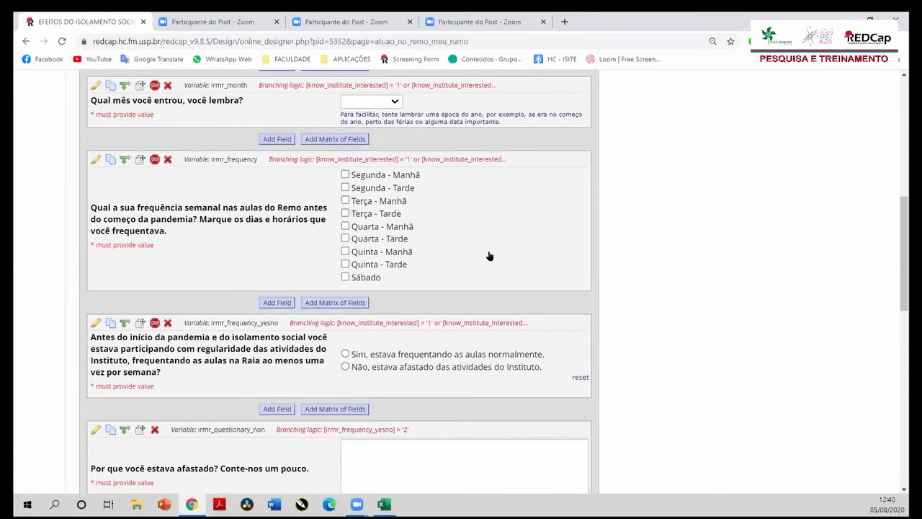
scroll(488, 256, up, 3)
scroll(454, 195, down, 2)
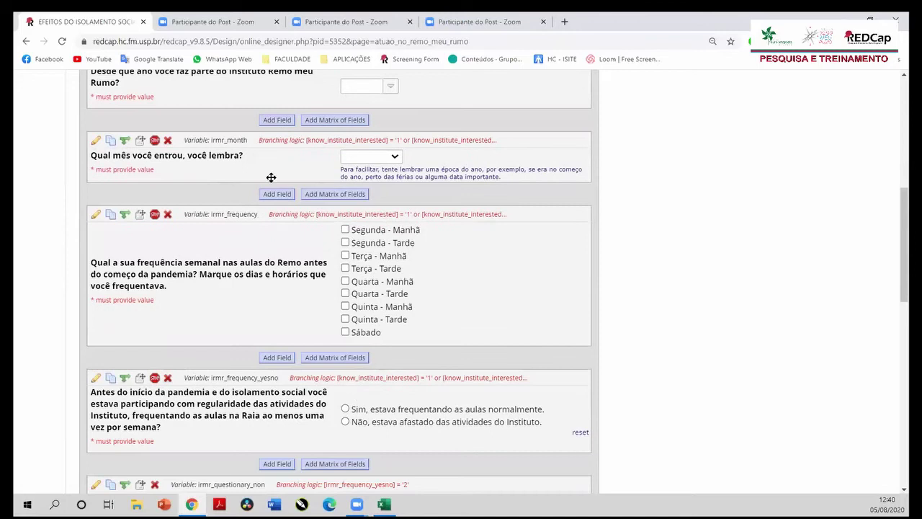
scroll(208, 216, down, 1)
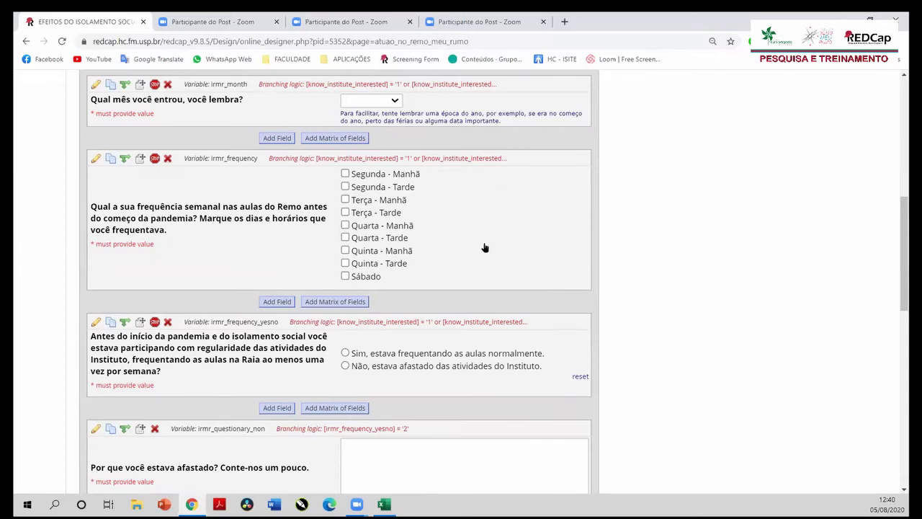
Step: Open the branching logic of the irmr_frequency_yesno field, read its know_institute_interested conditions in the advanced syntax, and cancel without saving
scroll(525, 187, down, 2)
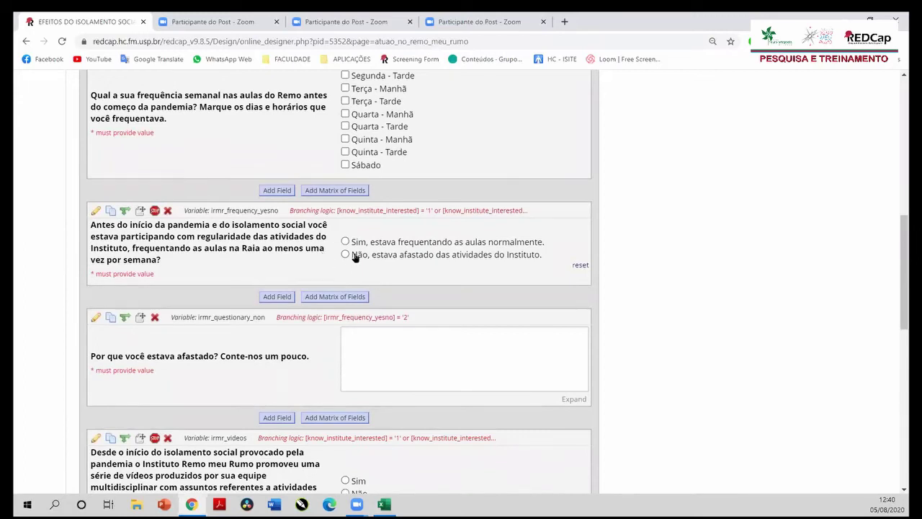
scroll(355, 237, down, 1)
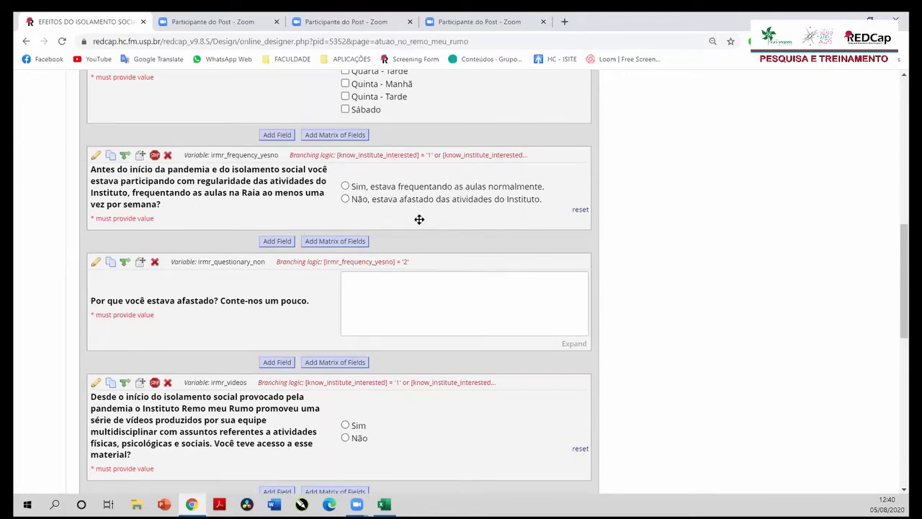
scroll(418, 214, down, 1)
scroll(385, 213, up, 1)
click(125, 156)
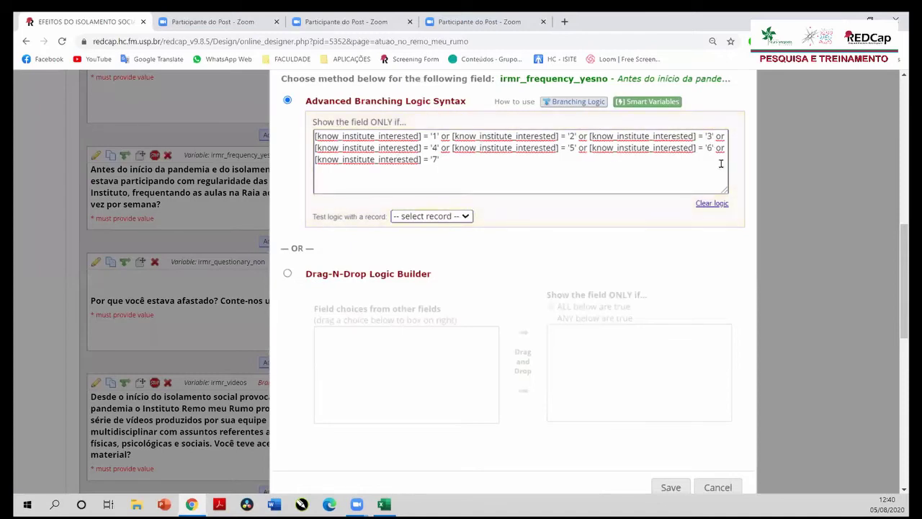
scroll(518, 230, down, 3)
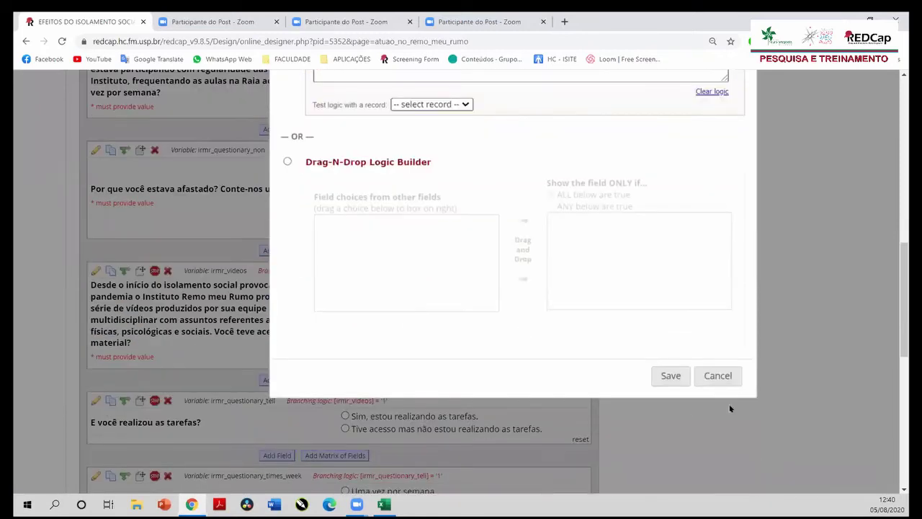
click(728, 381)
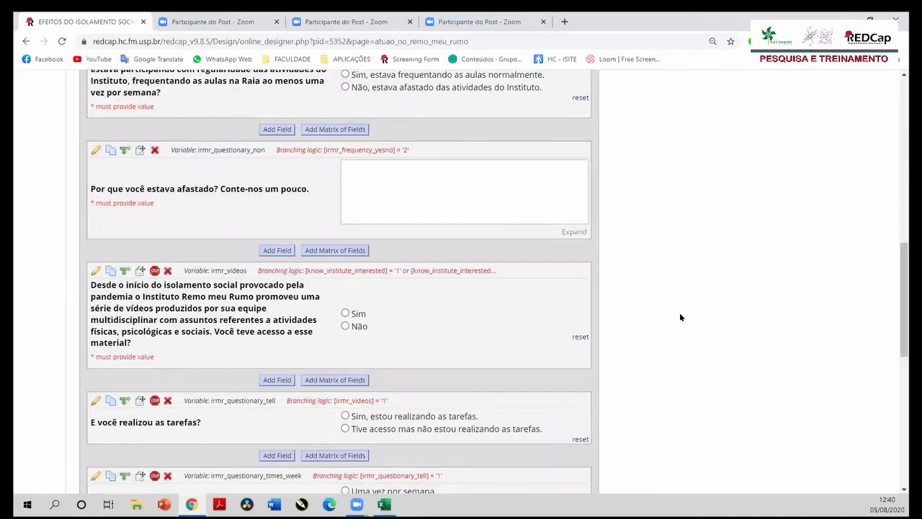
Step: Compare the irmr_frequency_yesno answer choices and the preceding questions with the branching condition on the irmr_questionary_non field
scroll(680, 317, up, 3)
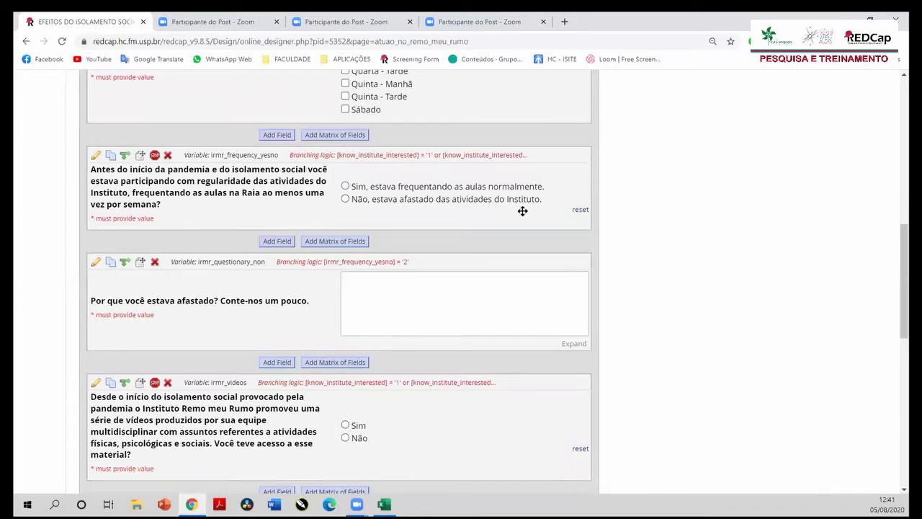
scroll(432, 238, down, 2)
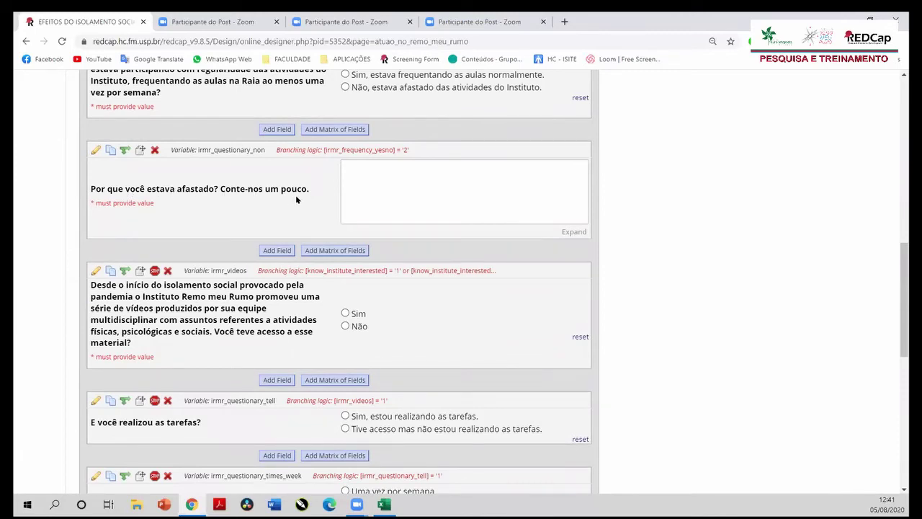
scroll(303, 201, up, 1)
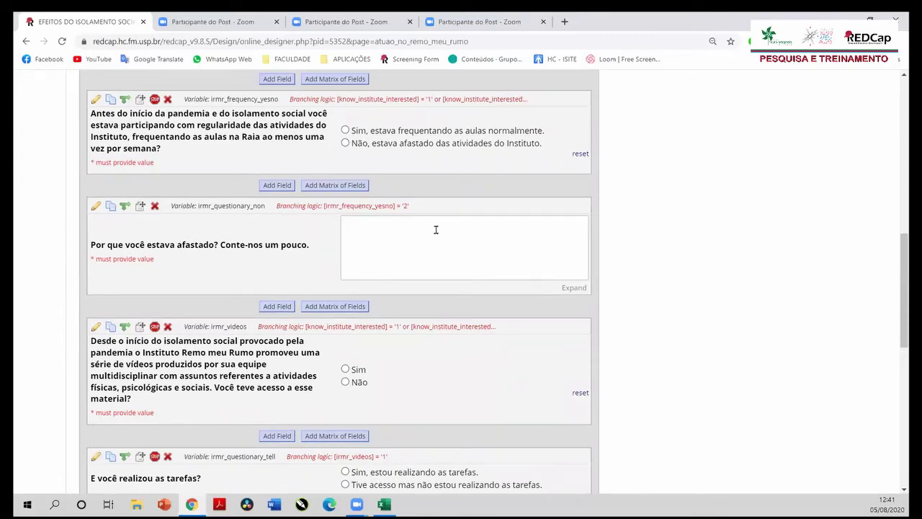
scroll(541, 265, up, 6)
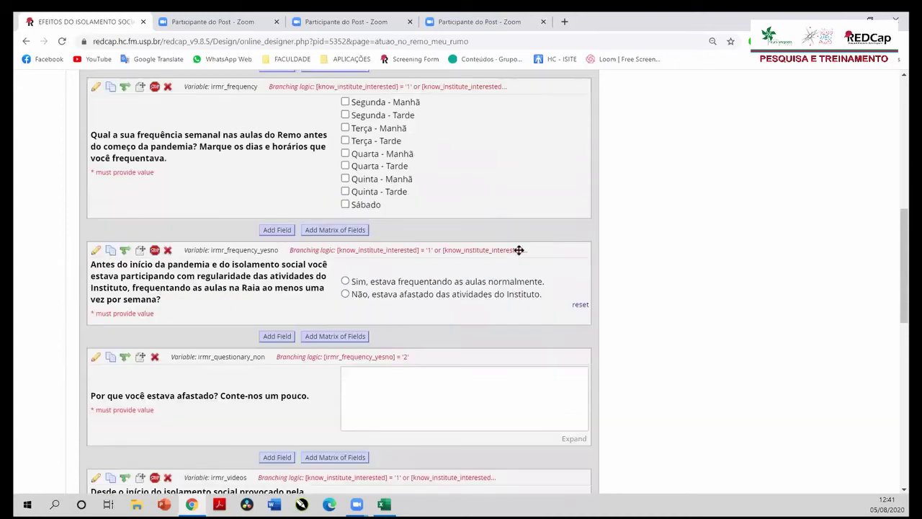
scroll(432, 216, up, 2)
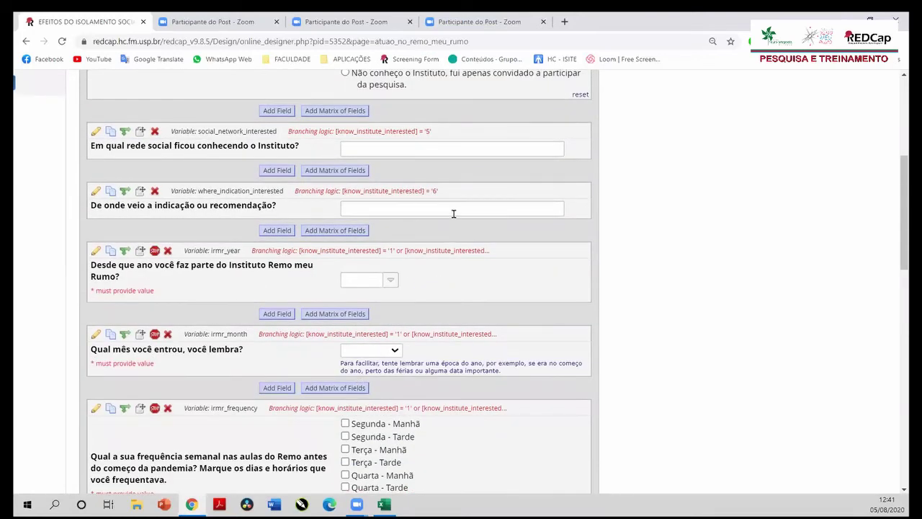
scroll(439, 223, down, 3)
scroll(425, 238, down, 4)
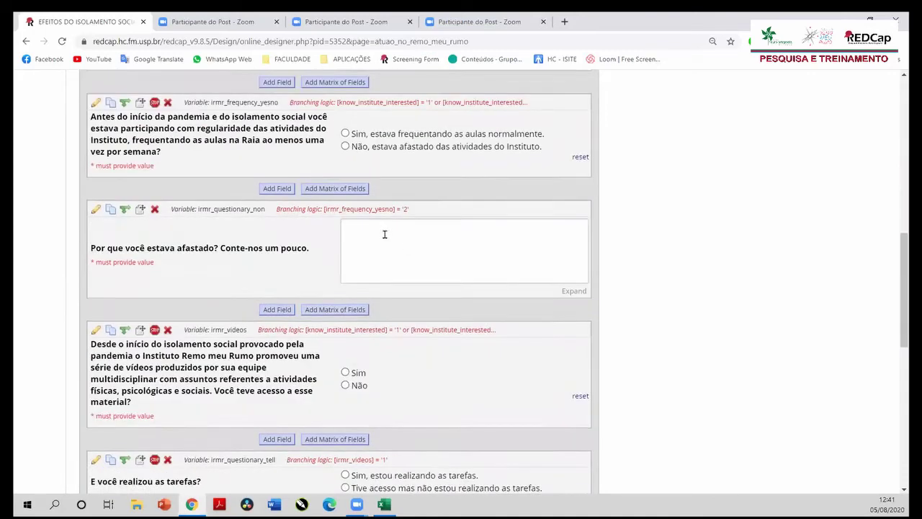
scroll(406, 246, down, 1)
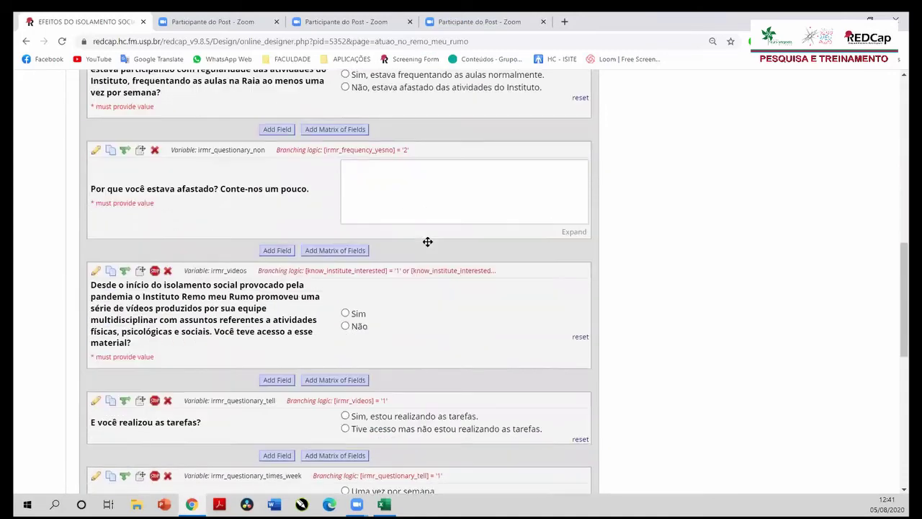
scroll(375, 198, down, 1)
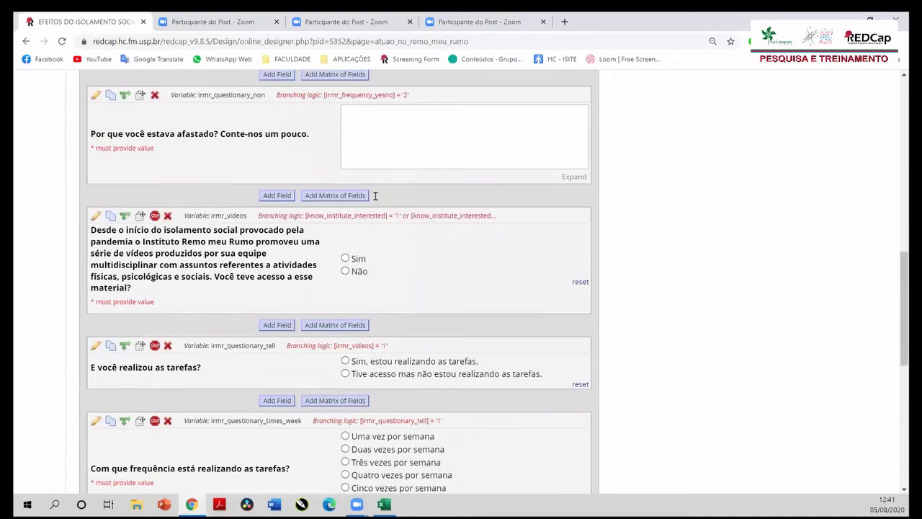
scroll(353, 180, up, 1)
scroll(327, 216, down, 1)
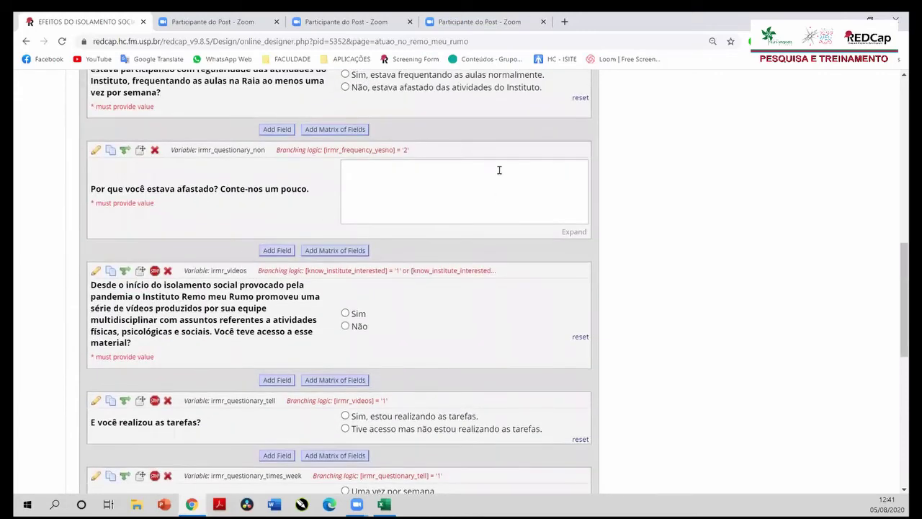
scroll(369, 204, up, 1)
scroll(369, 204, up, 2)
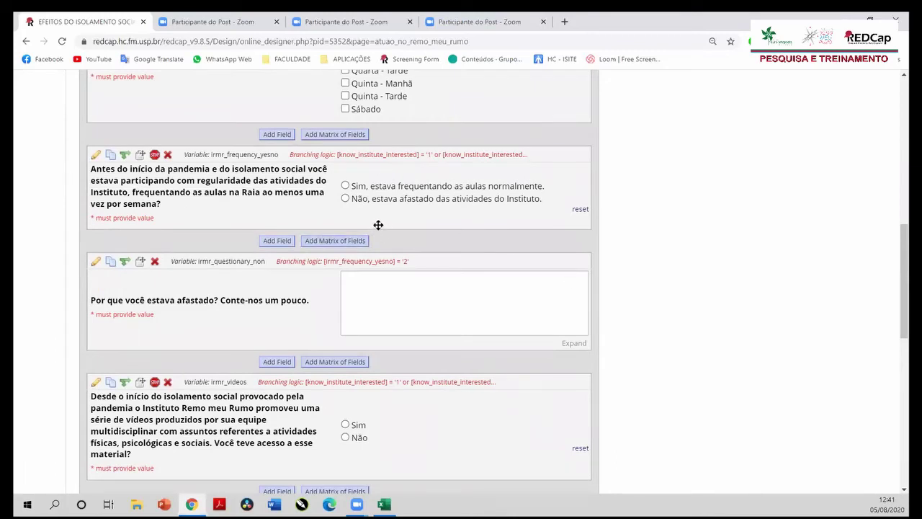
Step: Examine how the irmr_videos, irmr_questionary_tell and irmr_questionary_times_week questions are chained through their answer choices and branching conditions
scroll(376, 222, down, 3)
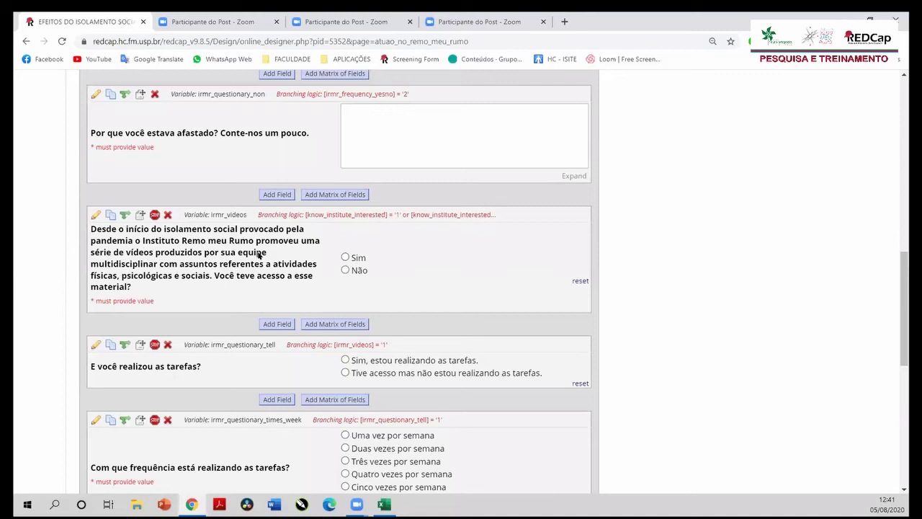
scroll(268, 255, down, 1)
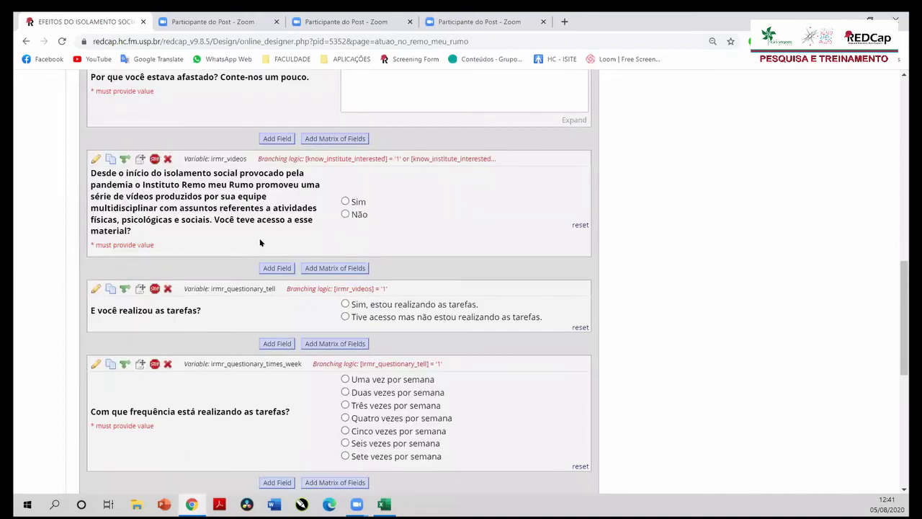
scroll(261, 242, down, 3)
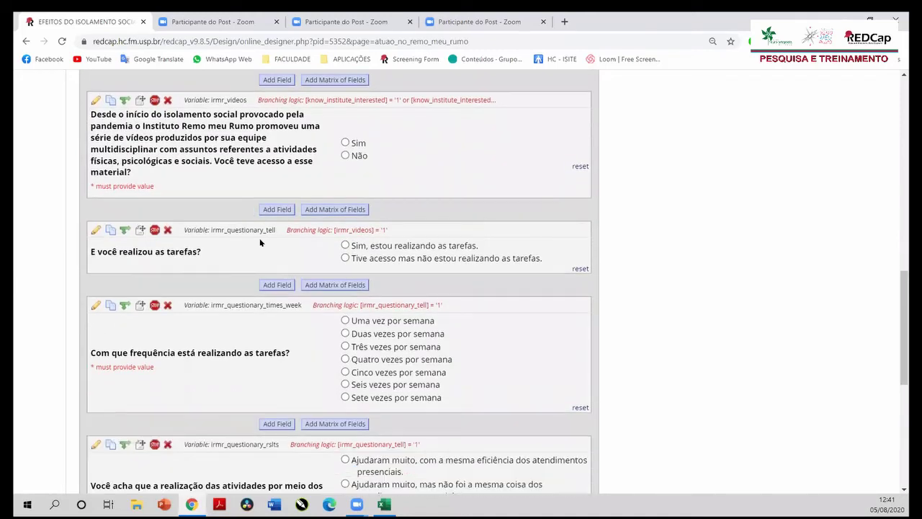
scroll(256, 240, down, 1)
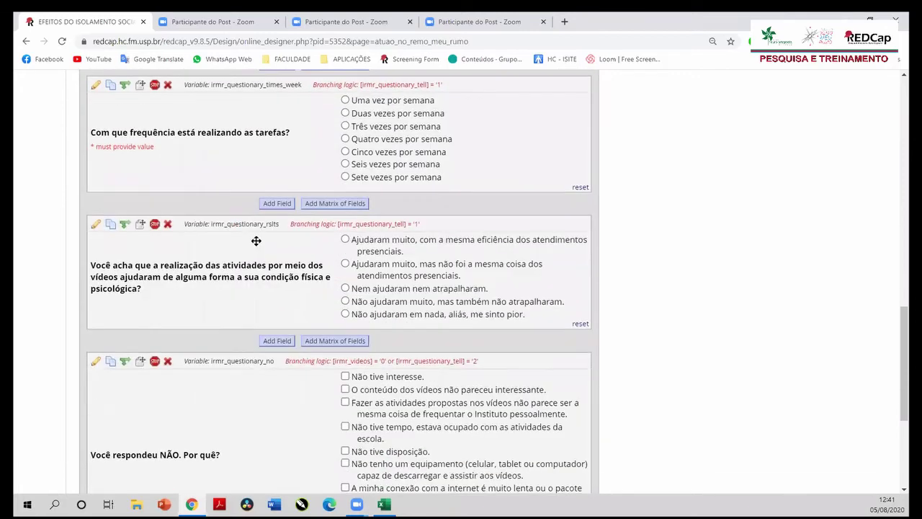
scroll(256, 240, up, 3)
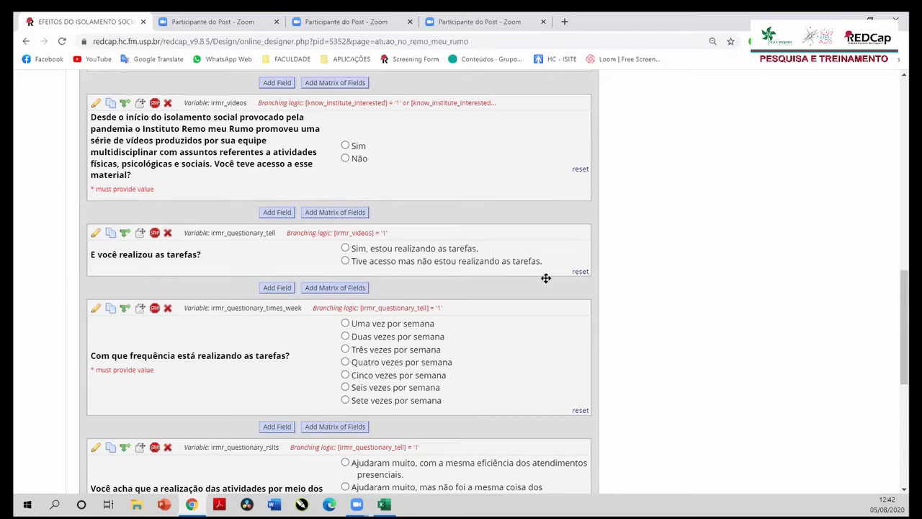
scroll(546, 278, down, 1)
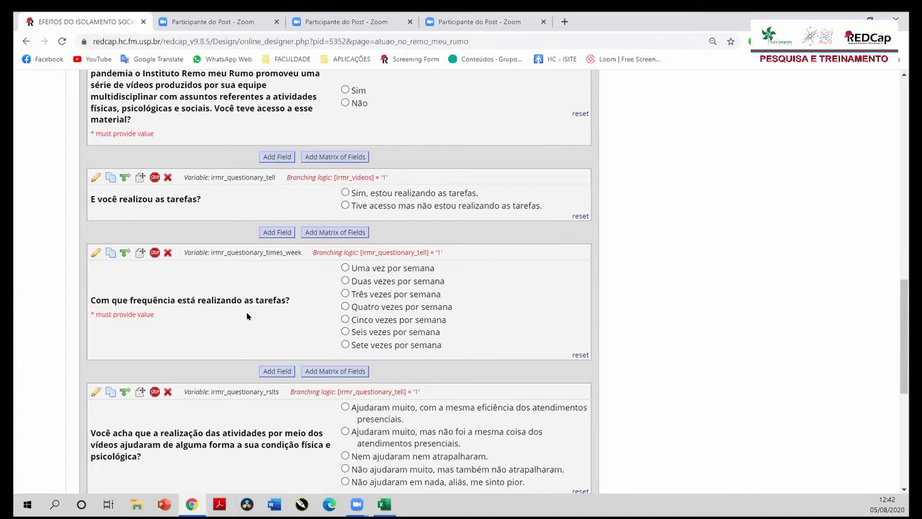
scroll(346, 301, down, 1)
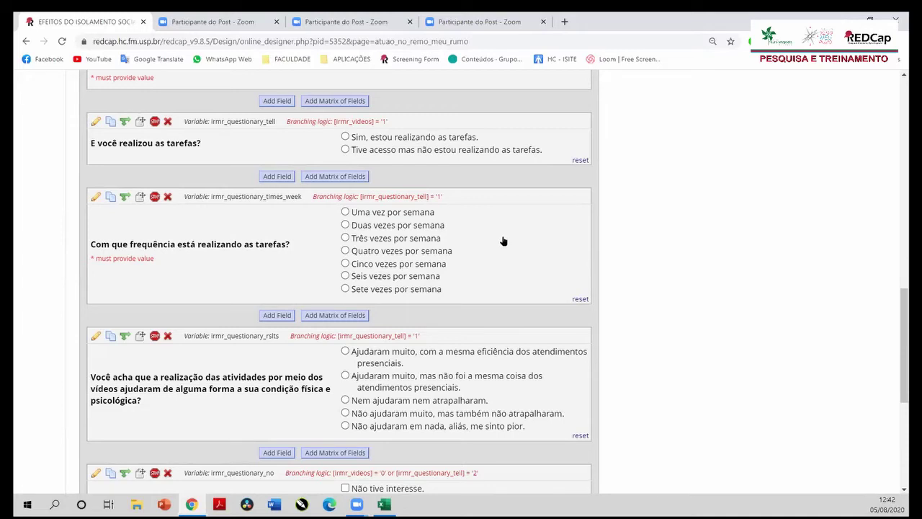
scroll(502, 240, down, 1)
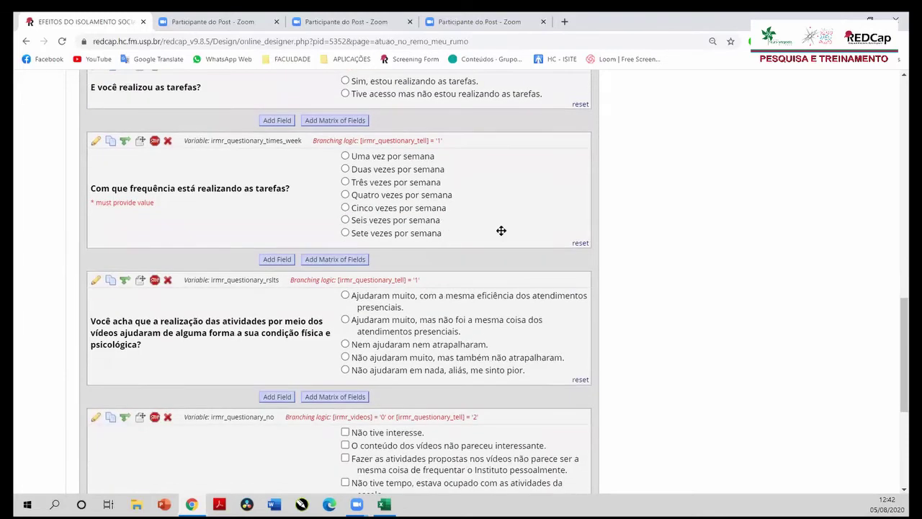
Step: Examine the irmr_questionary_rslts and irmr_questionary_no options and trace their conditions back to the irmr_questionary_tell and irmr_videos answers
scroll(499, 233, down, 1)
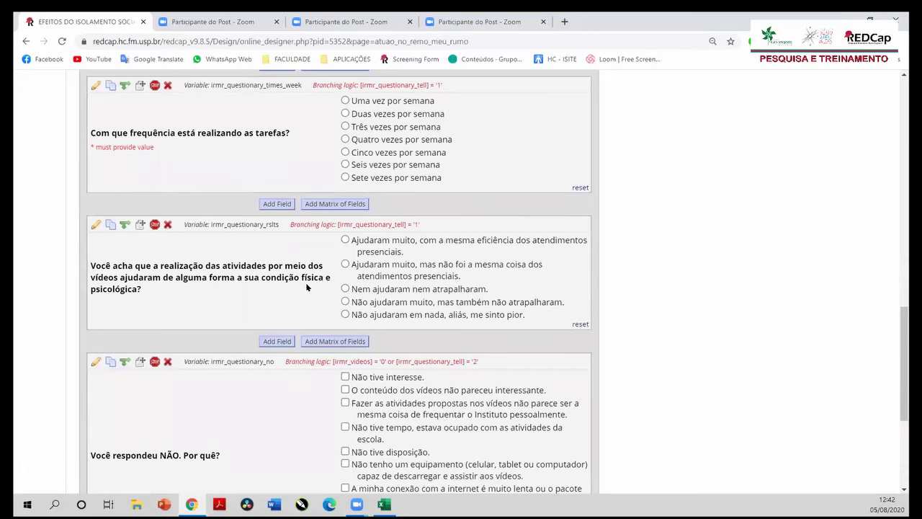
scroll(340, 267, down, 2)
scroll(345, 273, up, 4)
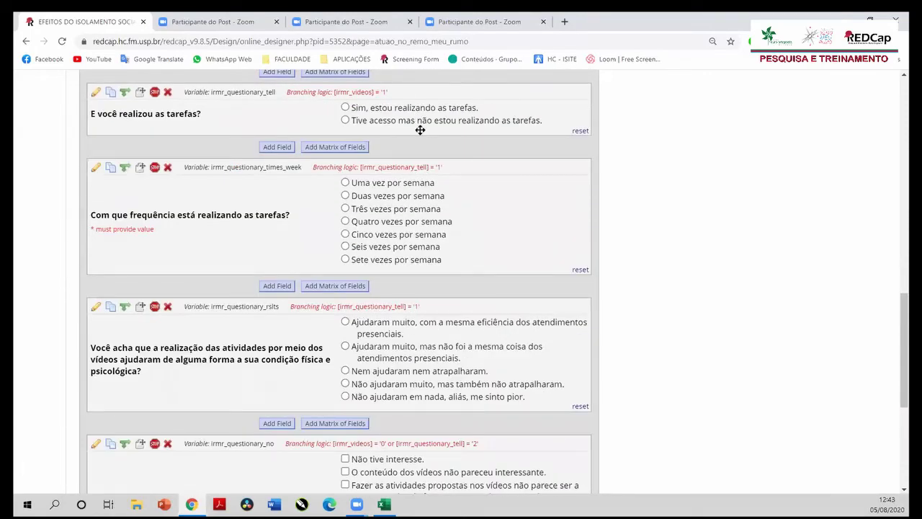
scroll(332, 334, down, 1)
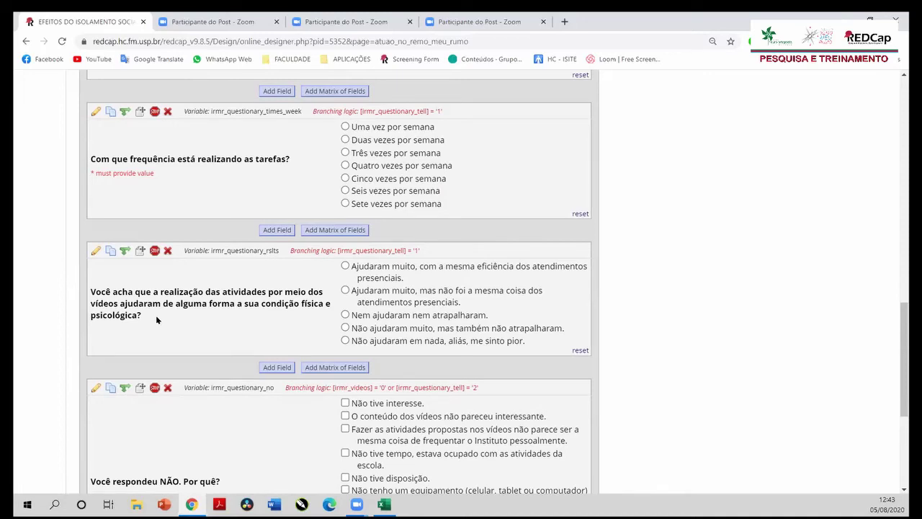
scroll(156, 315, down, 1)
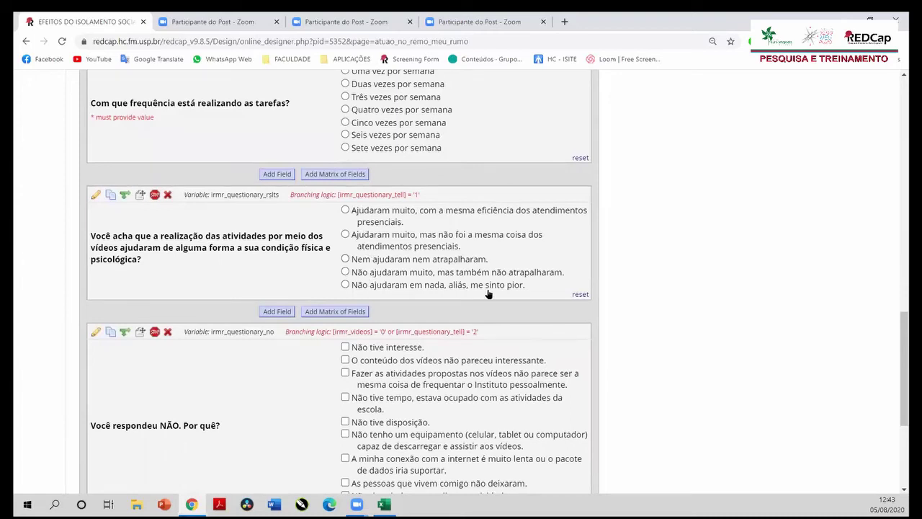
scroll(501, 291, down, 1)
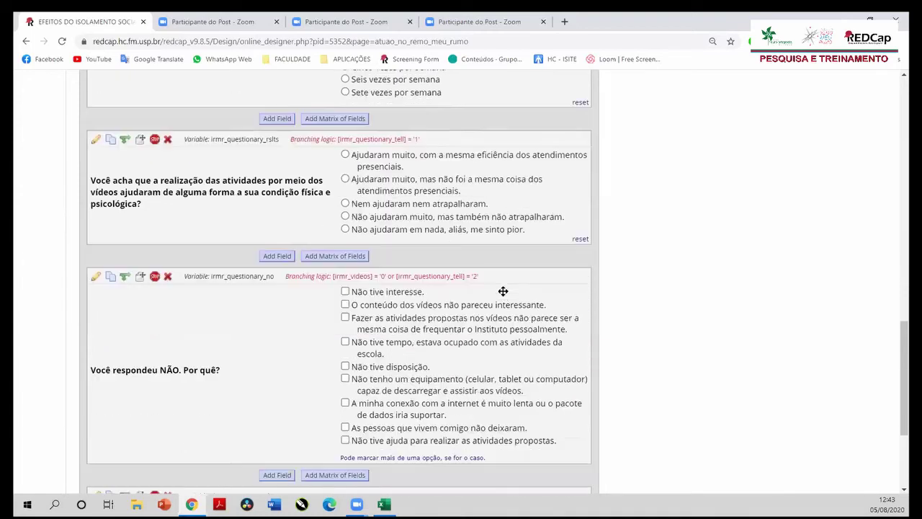
scroll(495, 292, up, 5)
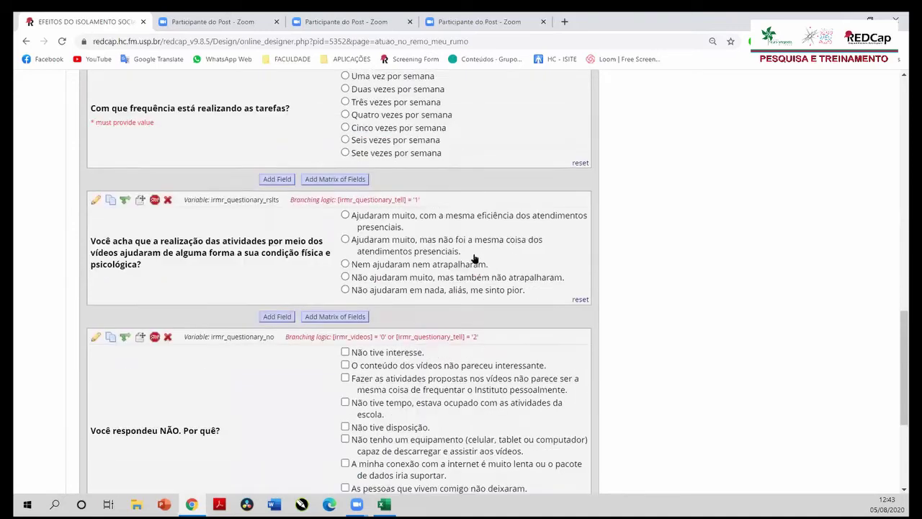
scroll(178, 218, down, 1)
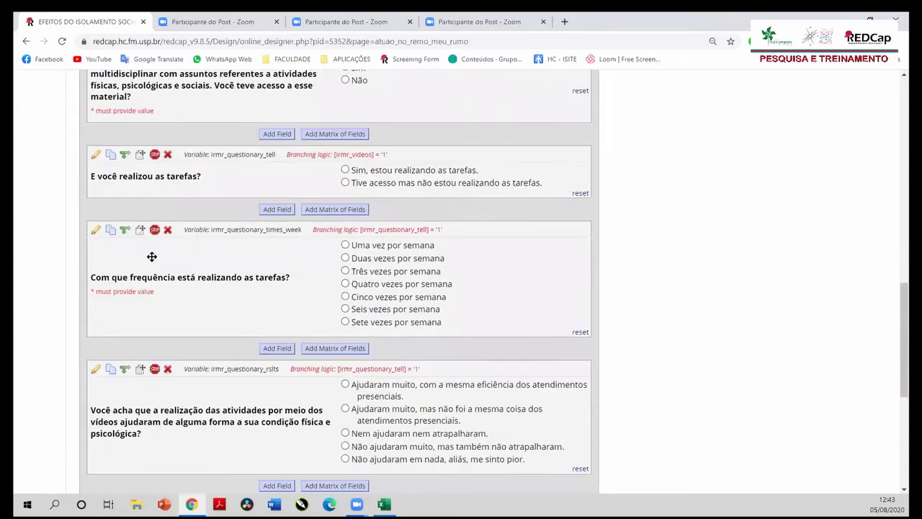
Step: Open the branching logic of the irmr_questionary_no field, study its "or" condition in the advanced syntax, and cancel without saving
scroll(271, 405, down, 5)
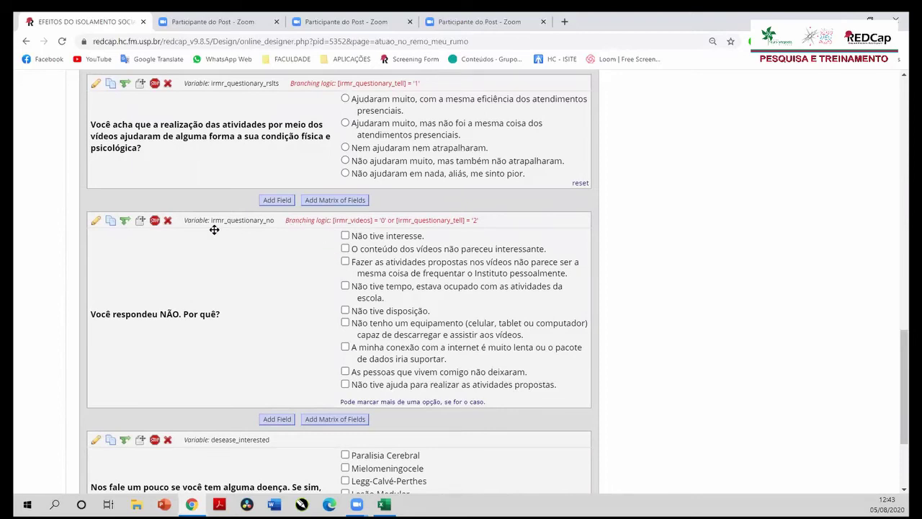
click(131, 225)
scroll(358, 281, down, 1)
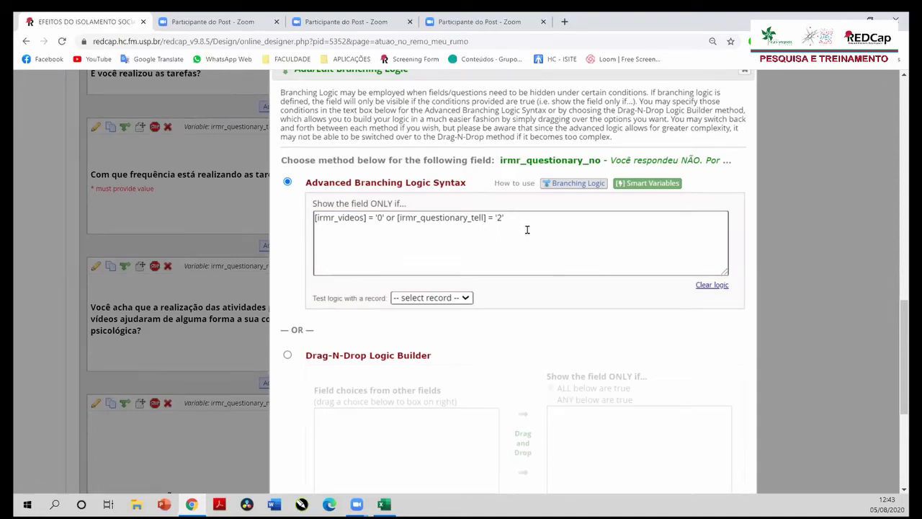
scroll(526, 229, down, 1)
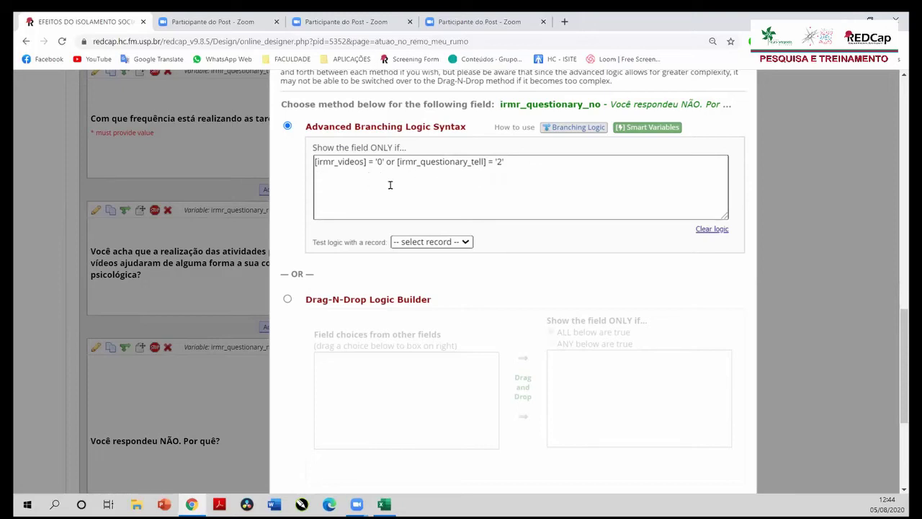
scroll(468, 208, down, 3)
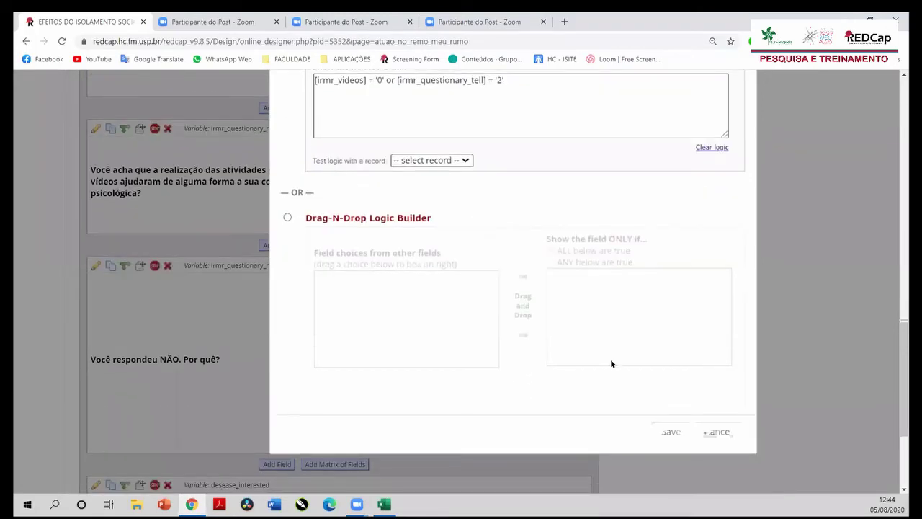
click(722, 432)
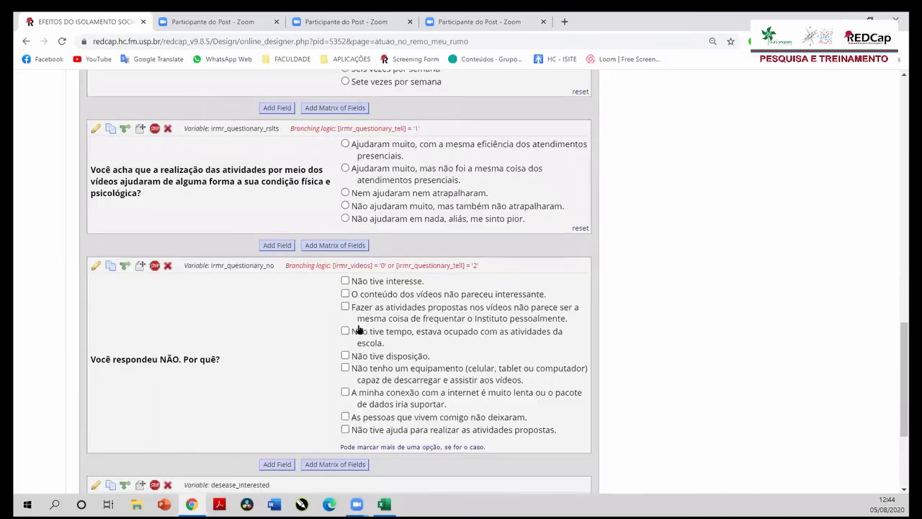
Step: Trace the branching chain from irmr_videos through irmr_questionary_tell, irmr_questionary_times_week and irmr_questionary_rslts down to irmr_questionary_no
scroll(356, 328, up, 1)
scroll(351, 326, up, 7)
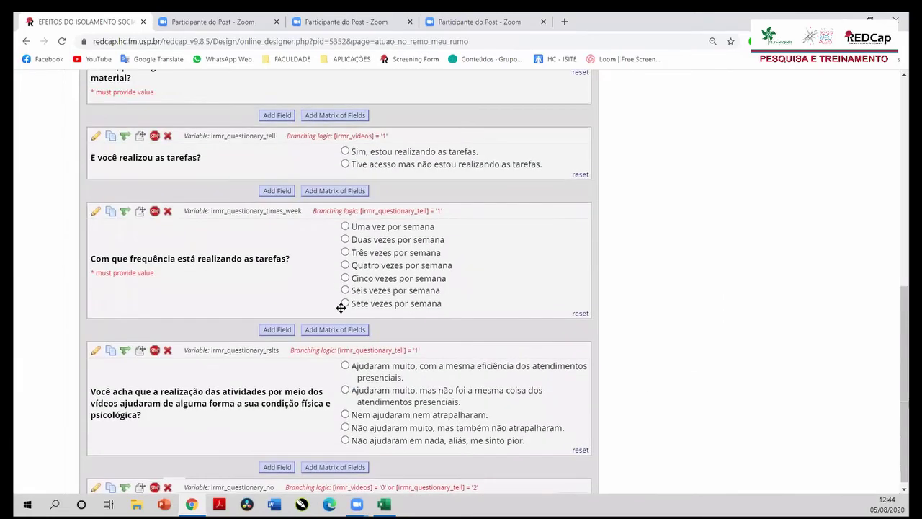
scroll(335, 299, down, 1)
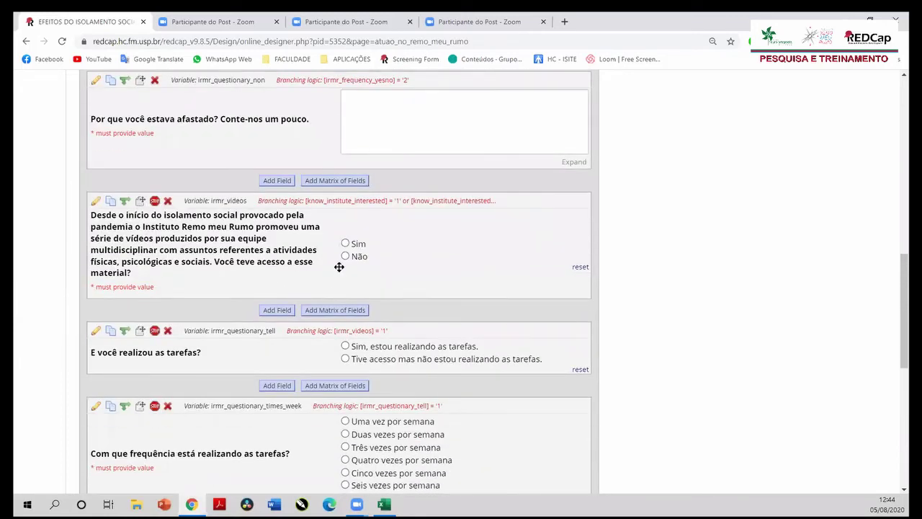
scroll(416, 259, down, 2)
scroll(405, 268, down, 2)
scroll(425, 262, up, 2)
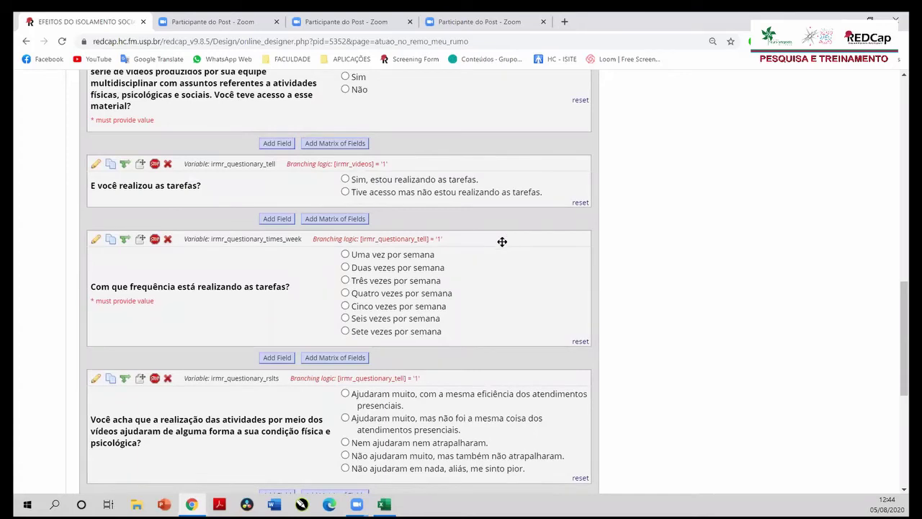
scroll(489, 240, down, 2)
scroll(432, 243, down, 2)
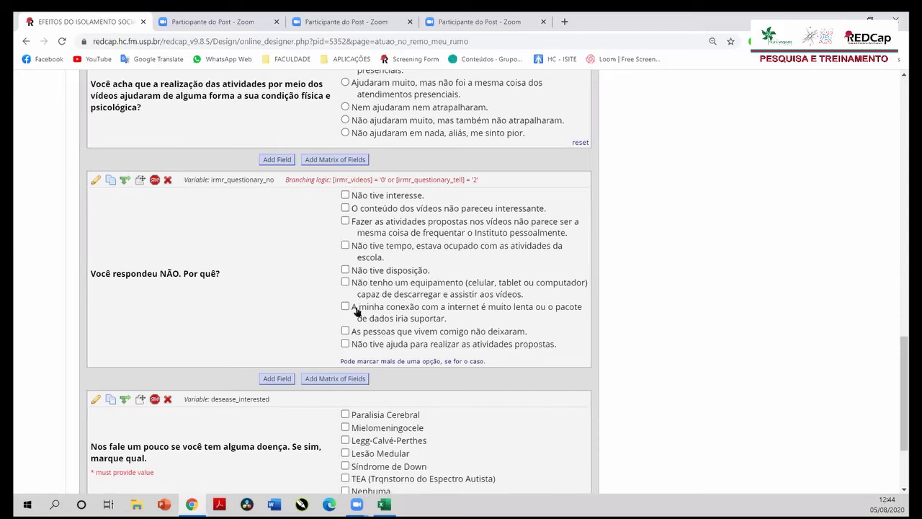
scroll(412, 293, down, 1)
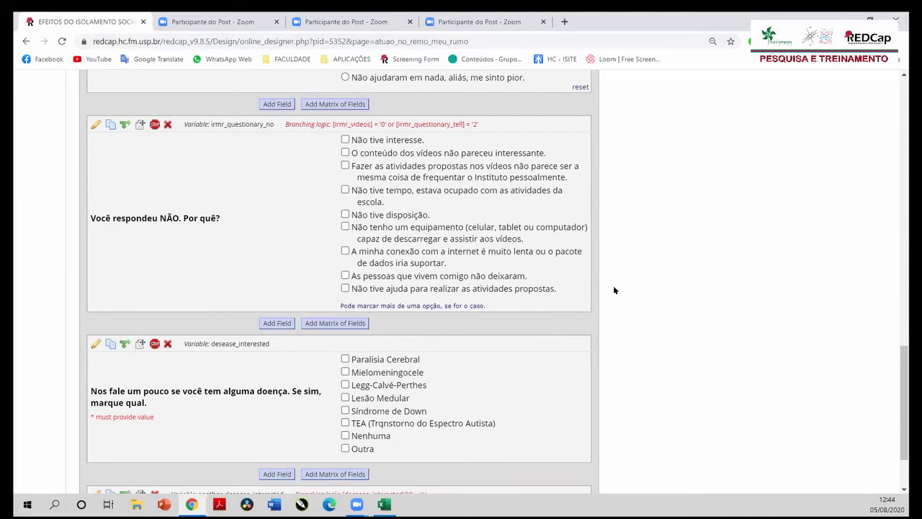
Step: Review the desease_interested and another_desease_interested questions and the branching conditions across the whole Atuação No Remo Meu Rumo instrument
scroll(613, 289, down, 3)
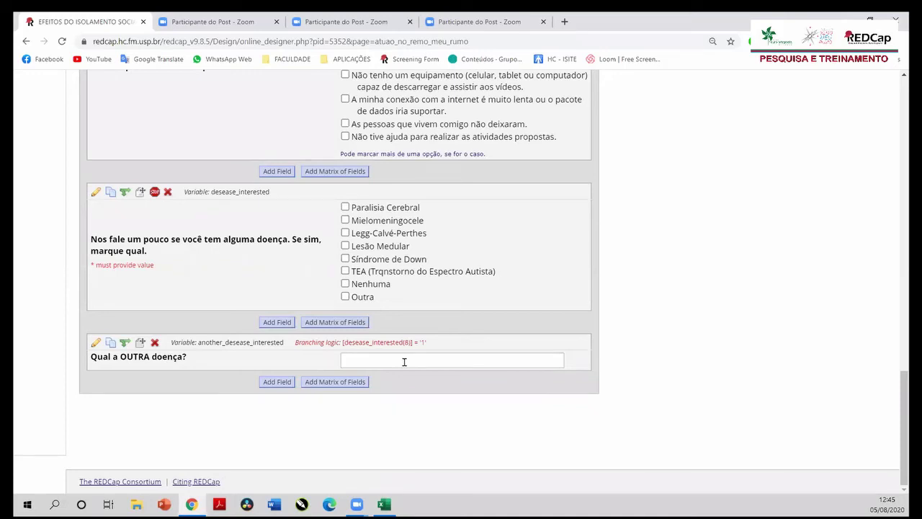
scroll(404, 361, up, 15)
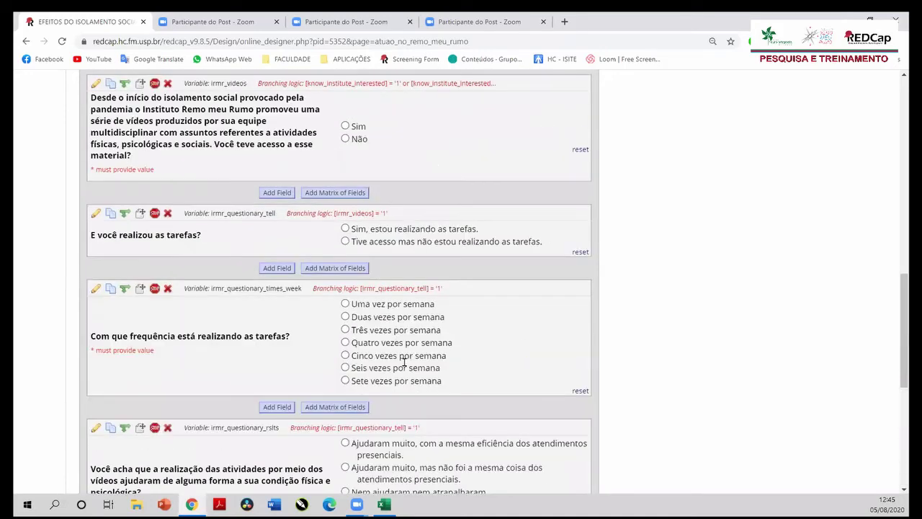
scroll(404, 362, up, 12)
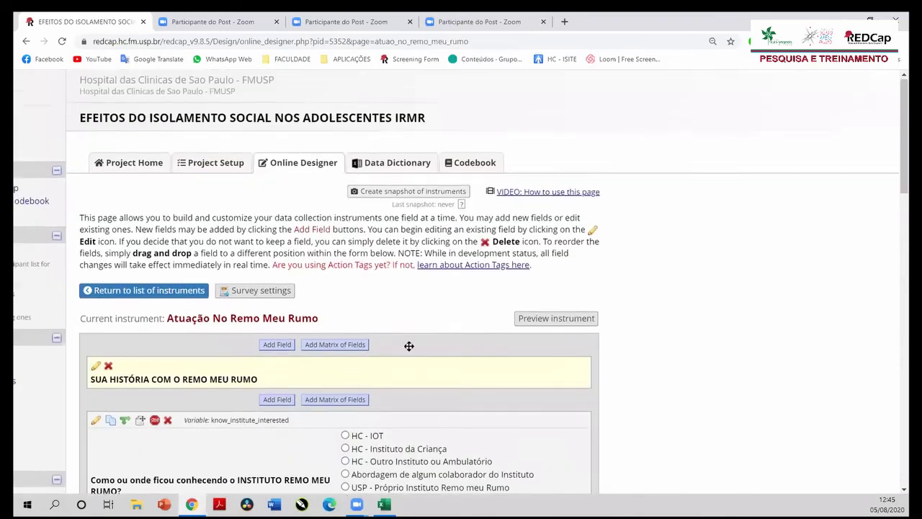
scroll(402, 304, down, 12)
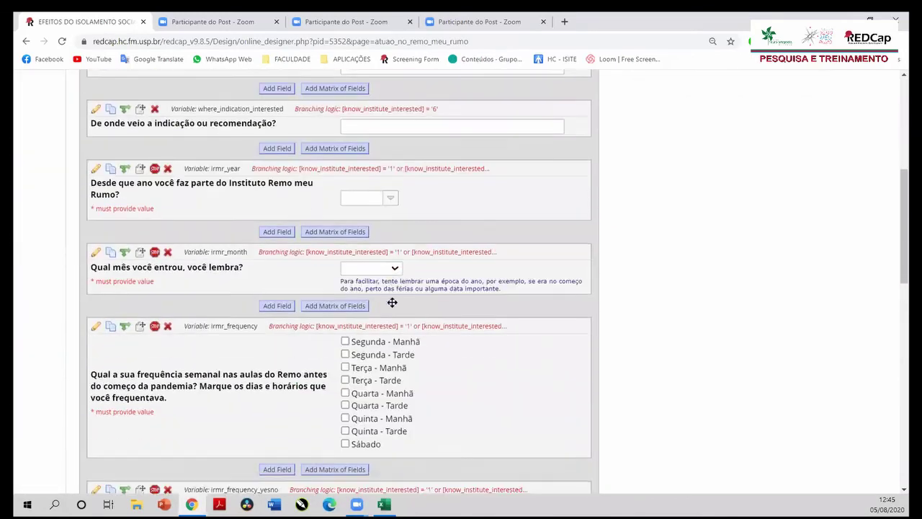
scroll(391, 301, down, 8)
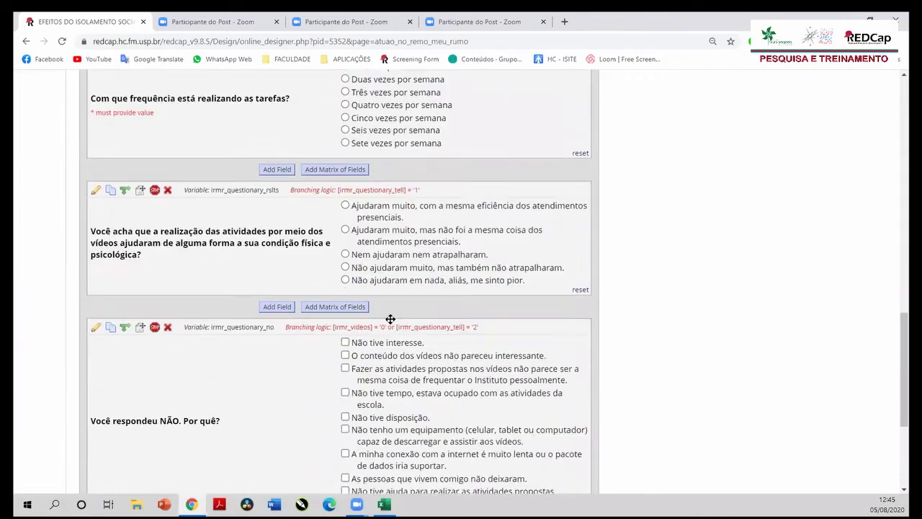
scroll(391, 339, down, 6)
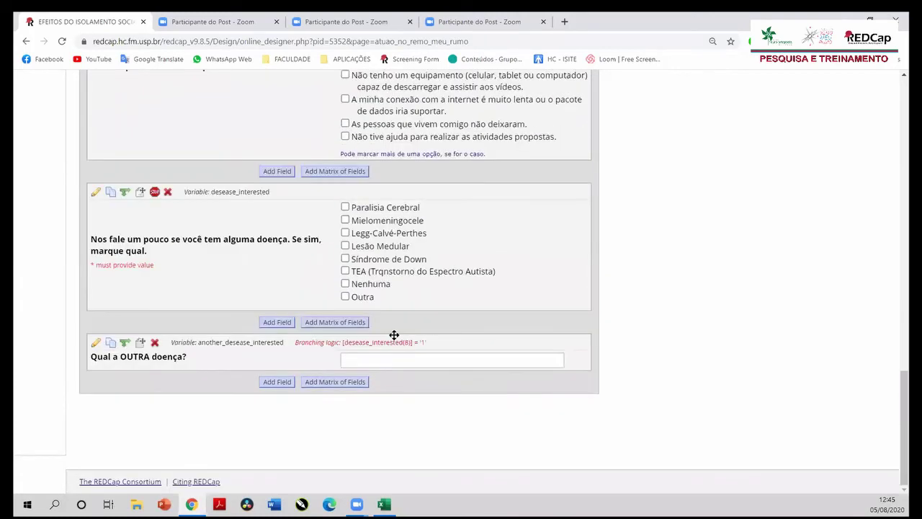
scroll(392, 335, up, 3)
scroll(394, 335, up, 10)
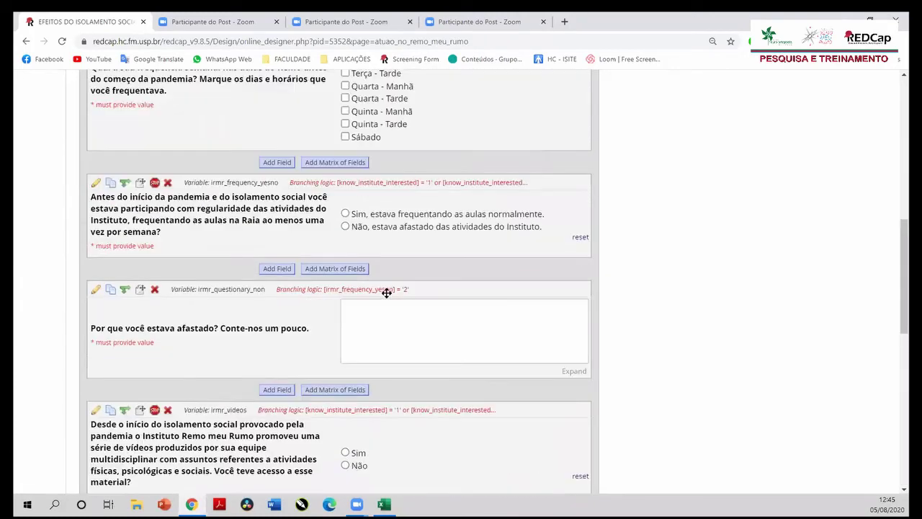
scroll(381, 282, up, 10)
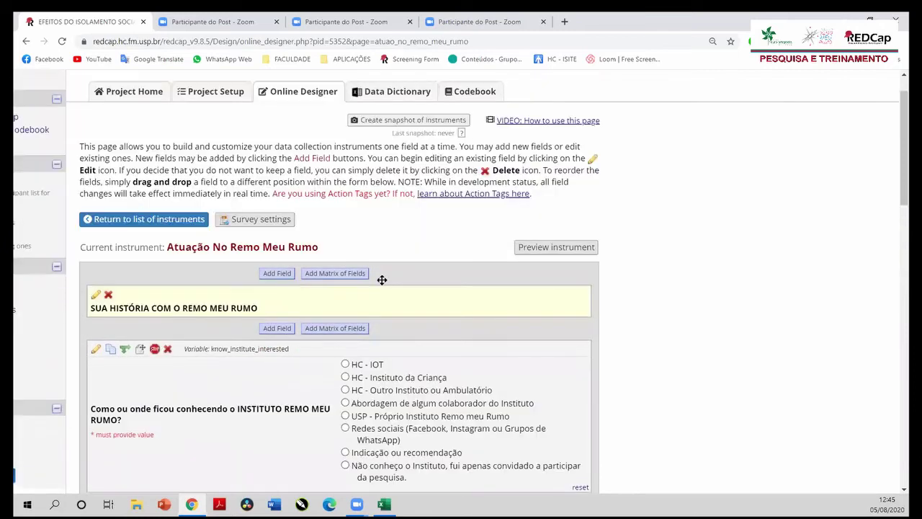
Step: Open record 1's Atuação No Remo Meu Rumo form from the Record Status Dashboard, in the GRUPO DE CASOS arm
scroll(378, 273, left, 3)
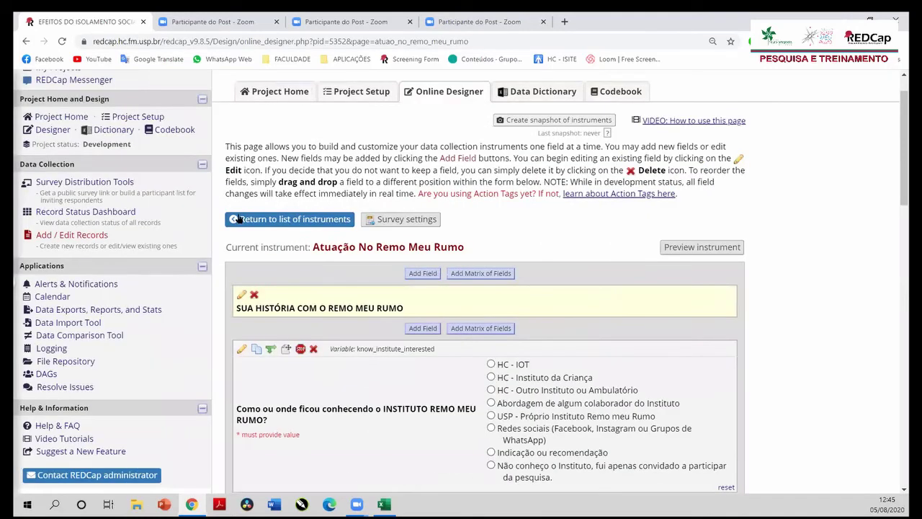
click(120, 212)
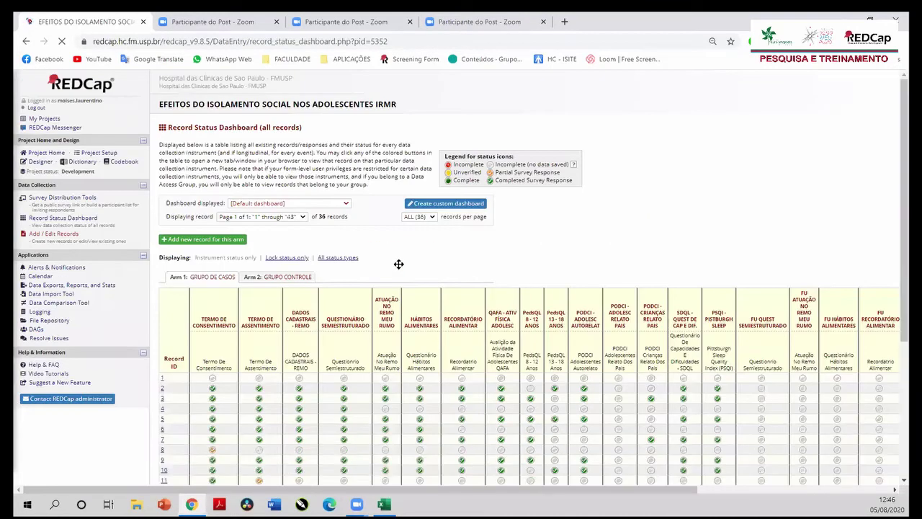
scroll(385, 256, down, 3)
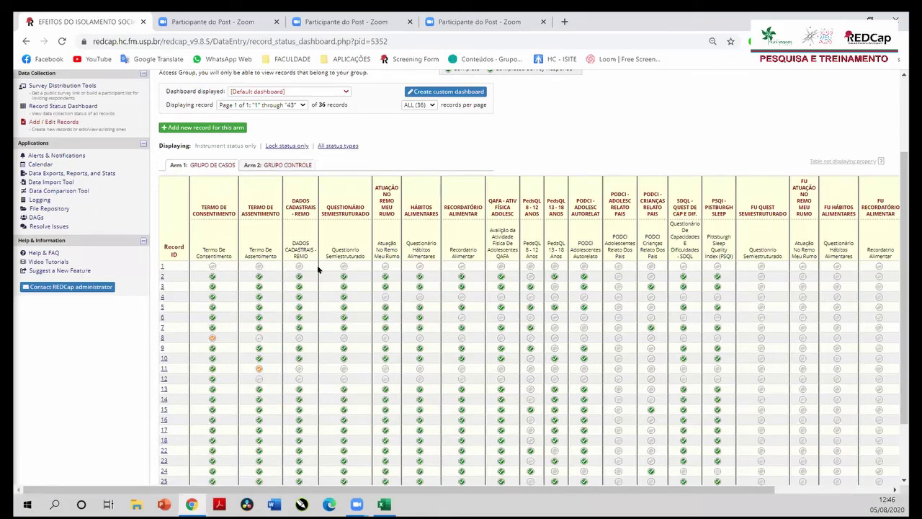
click(385, 267)
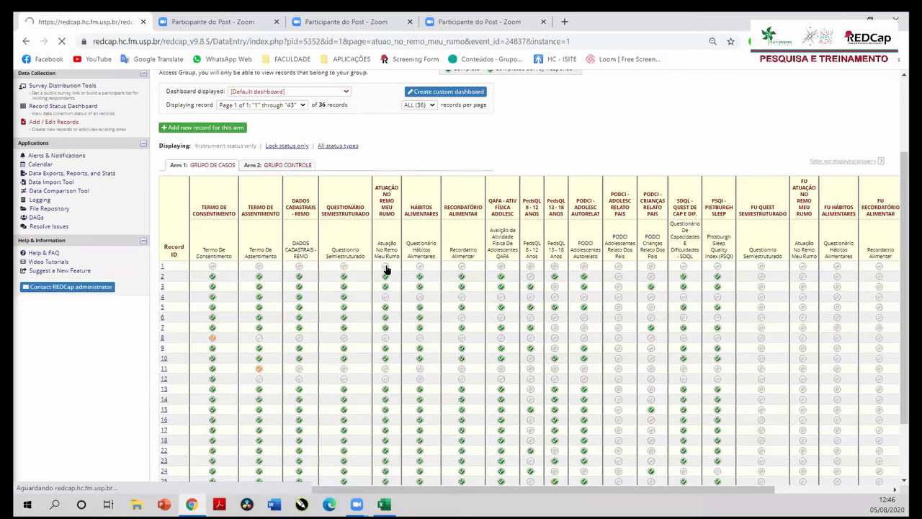
Step: Test the first question's branching by selecting each answer in turn, from "HC - IOT" to "Não conheço o Instituto, fui apenas convidado a participar da pesquisa."
scroll(367, 269, down, 2)
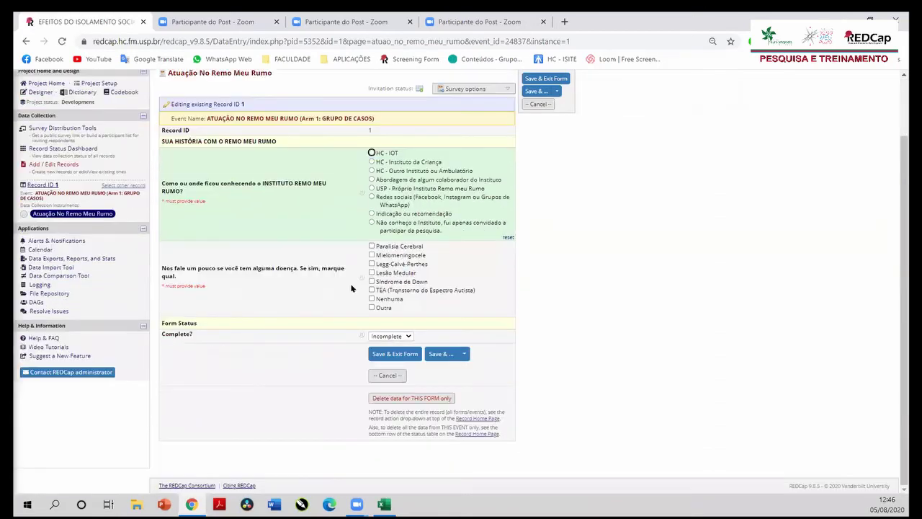
scroll(322, 307, up, 1)
scroll(322, 308, up, 1)
scroll(360, 288, down, 2)
click(372, 154)
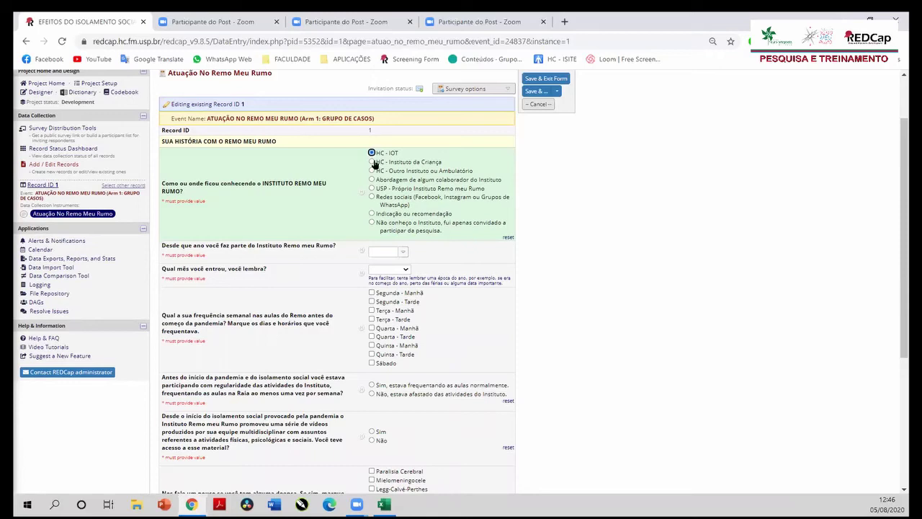
click(372, 162)
click(371, 170)
click(372, 179)
click(373, 188)
click(372, 197)
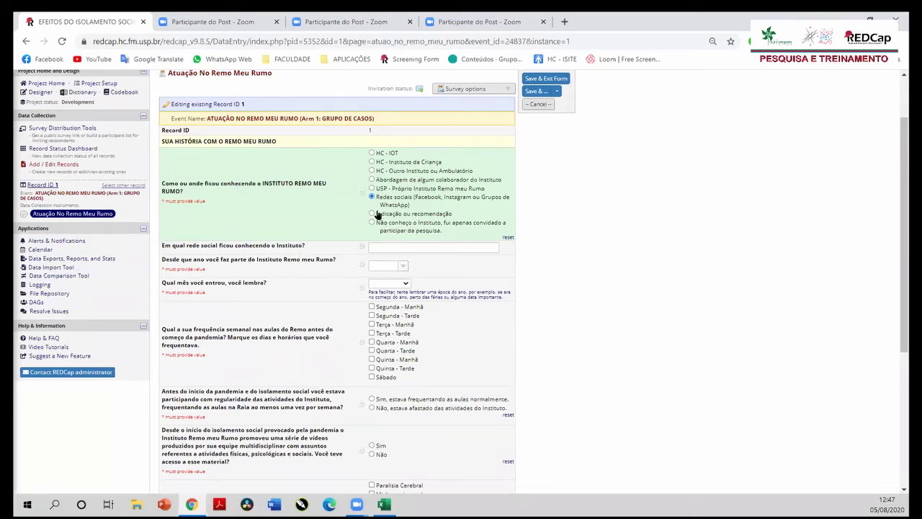
click(372, 214)
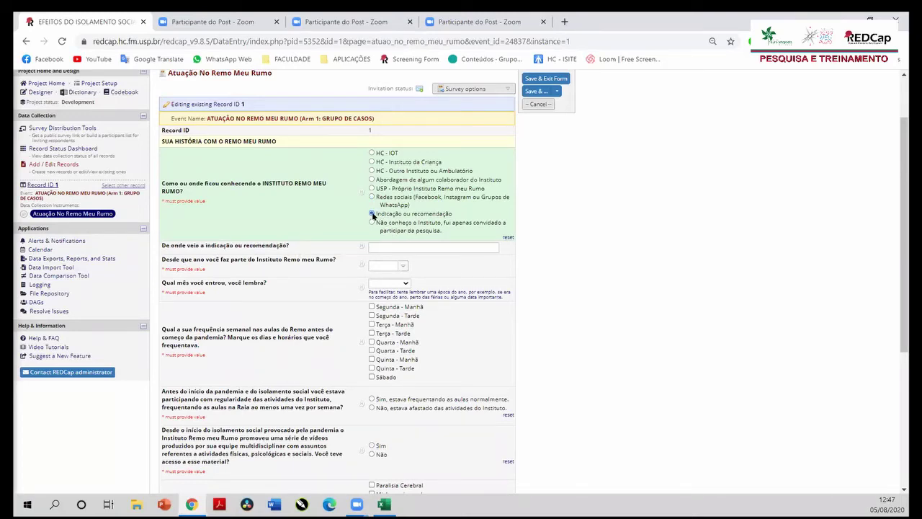
click(373, 223)
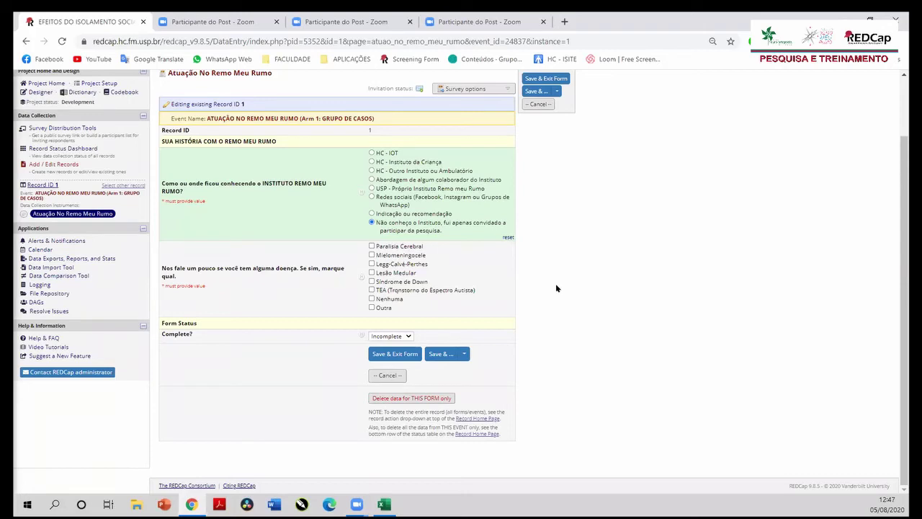
Step: Answer the first question with "USP - Próprio Instituto Remo meu Rumo" and set the entry year to 2014 and month to fevereiro
click(372, 189)
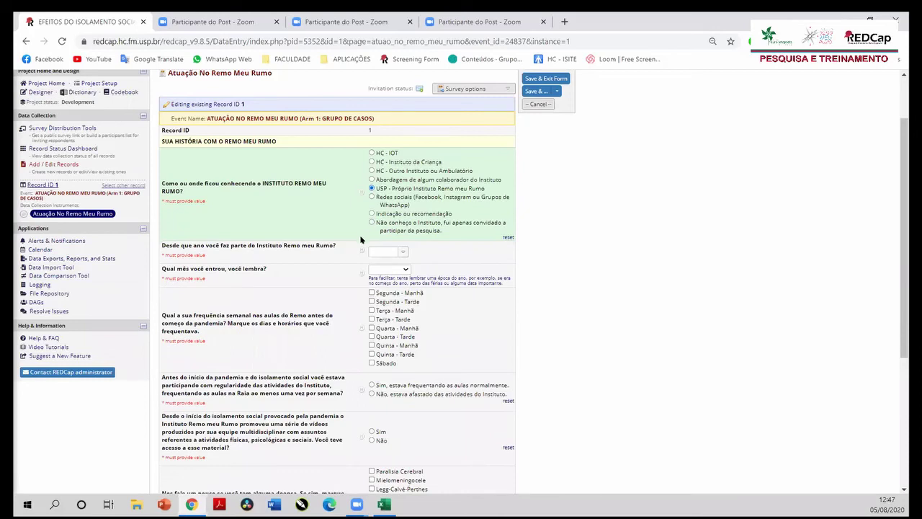
scroll(366, 230, down, 1)
click(404, 199)
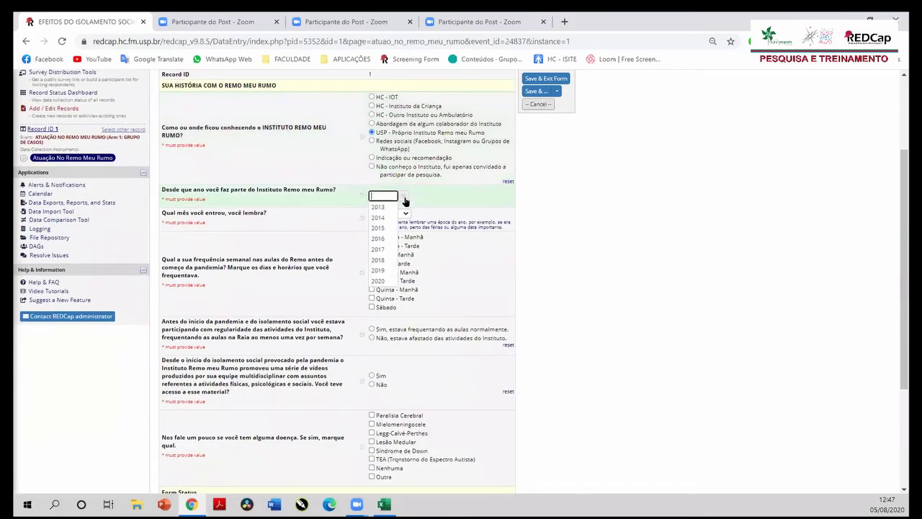
click(383, 219)
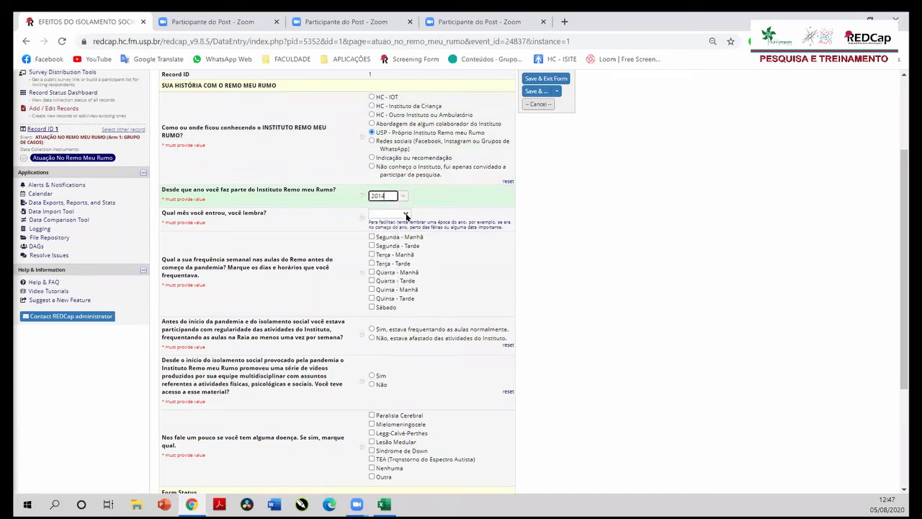
click(406, 214)
click(383, 238)
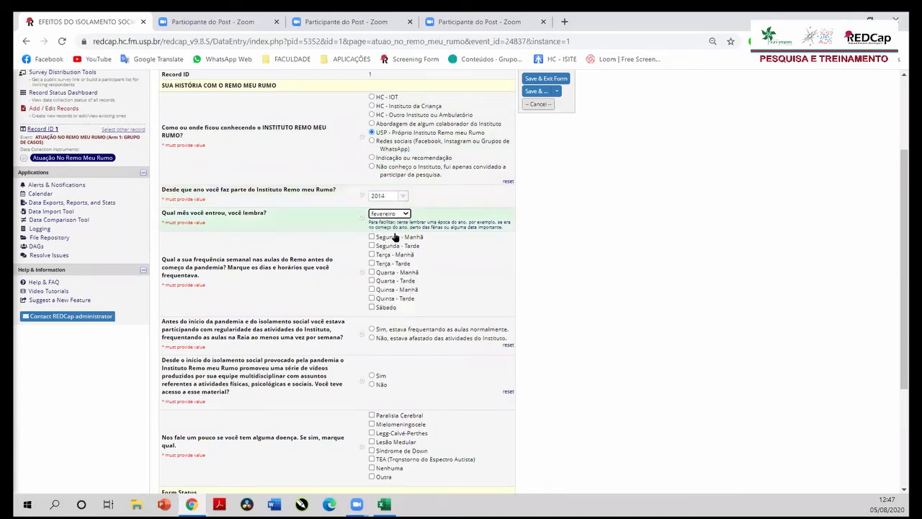
Step: Mark Segunda - Tarde, Quarta - Tarde and Quinta - Tarde as the weekly class attendance before the pandemic
scroll(430, 220, down, 1)
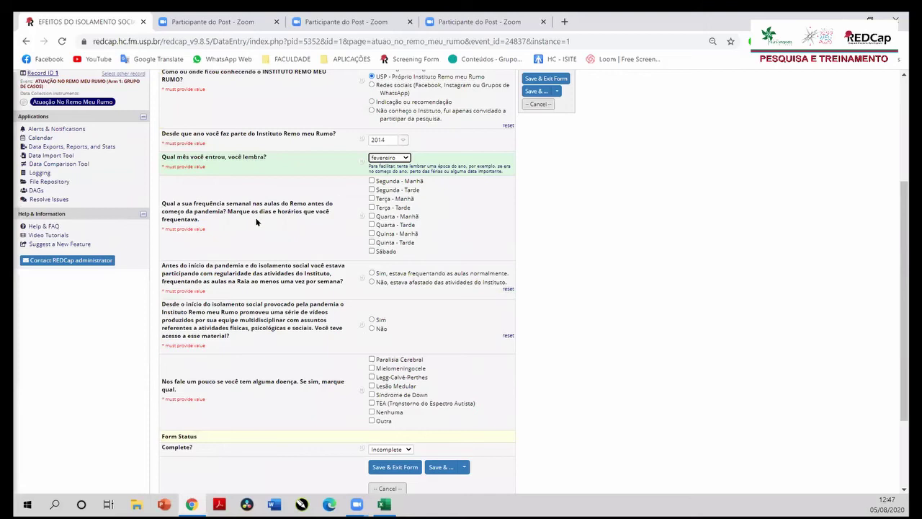
scroll(346, 222, up, 2)
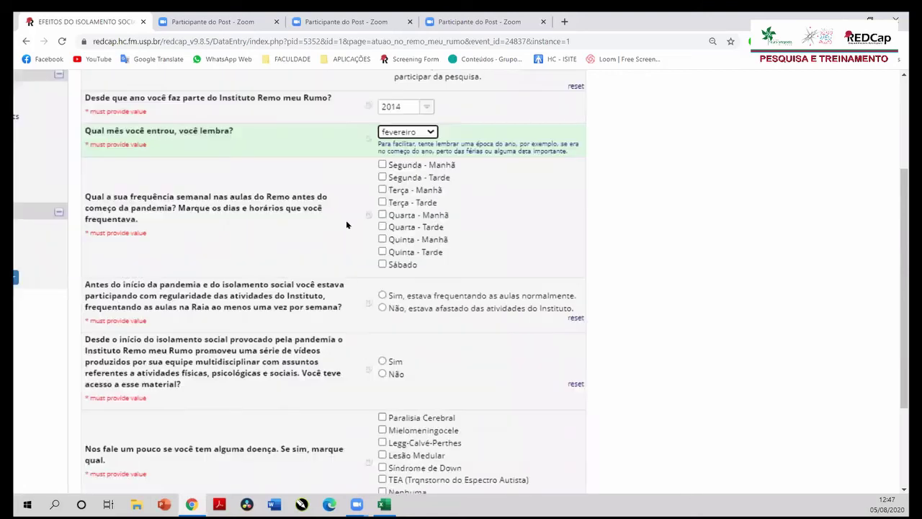
scroll(345, 224, up, 3)
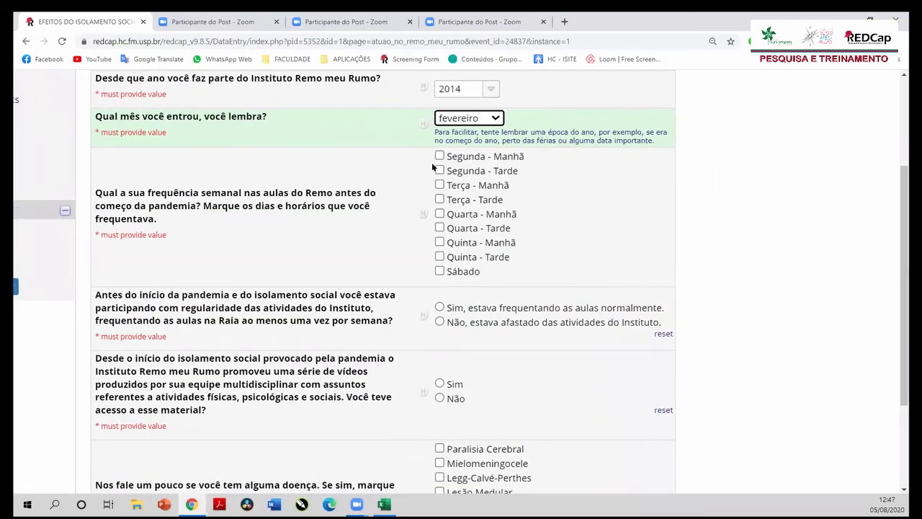
click(439, 171)
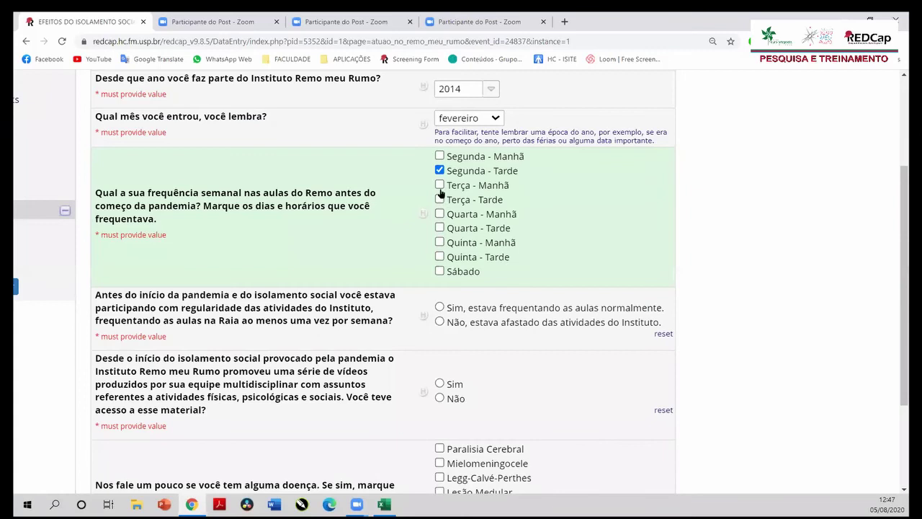
click(439, 227)
click(439, 257)
Step: Test the regular pre-pandemic attendance question with "Sim", choose "Não, estava afastado das atividades do Instituto." and activate the absence-reason answer
scroll(387, 246, down, 2)
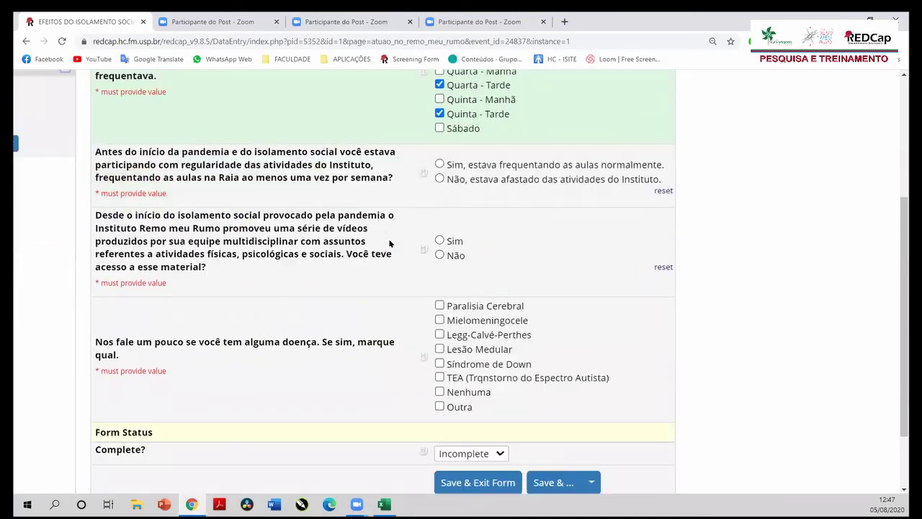
scroll(353, 206, up, 1)
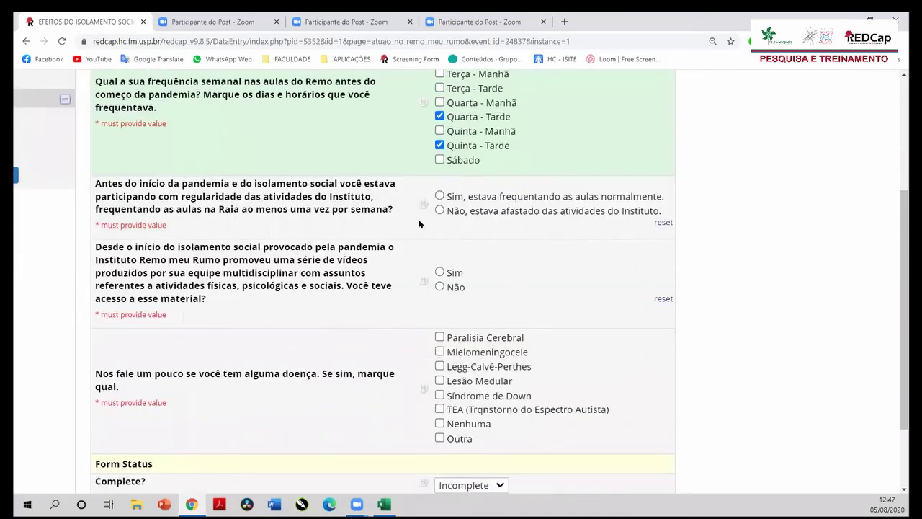
click(440, 197)
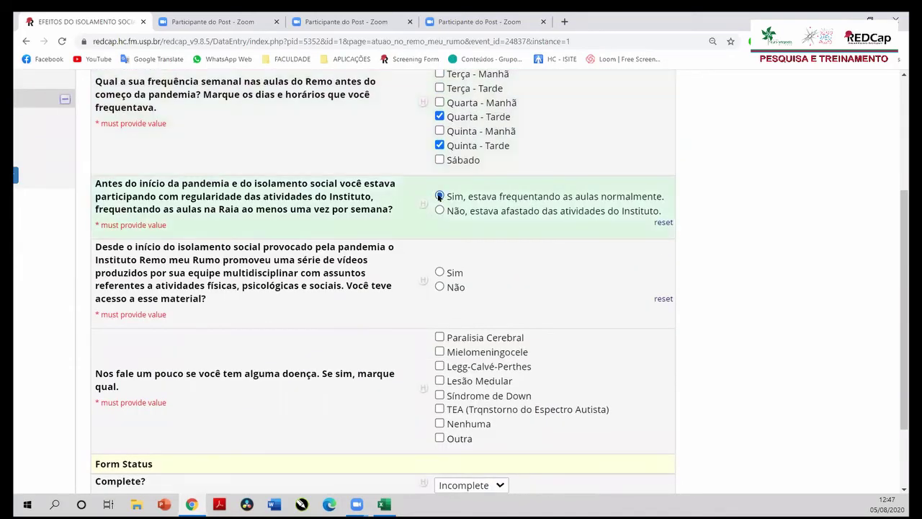
click(440, 211)
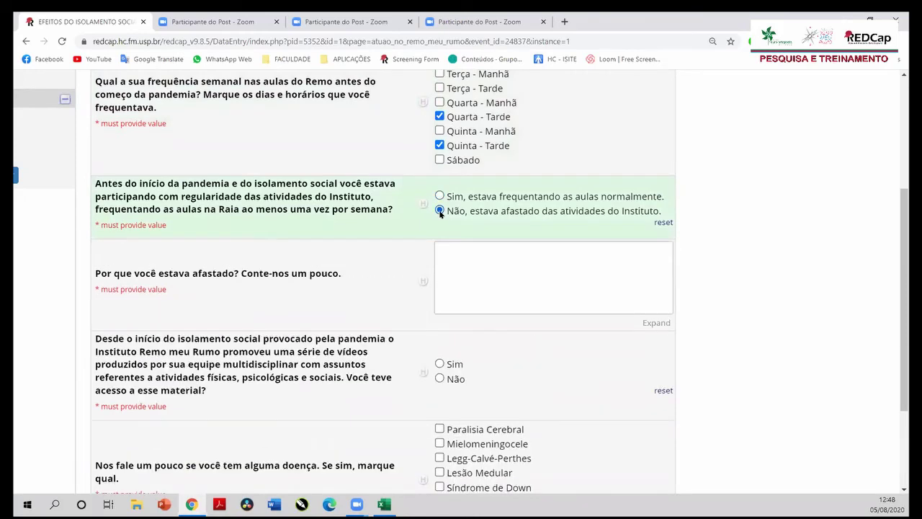
click(445, 265)
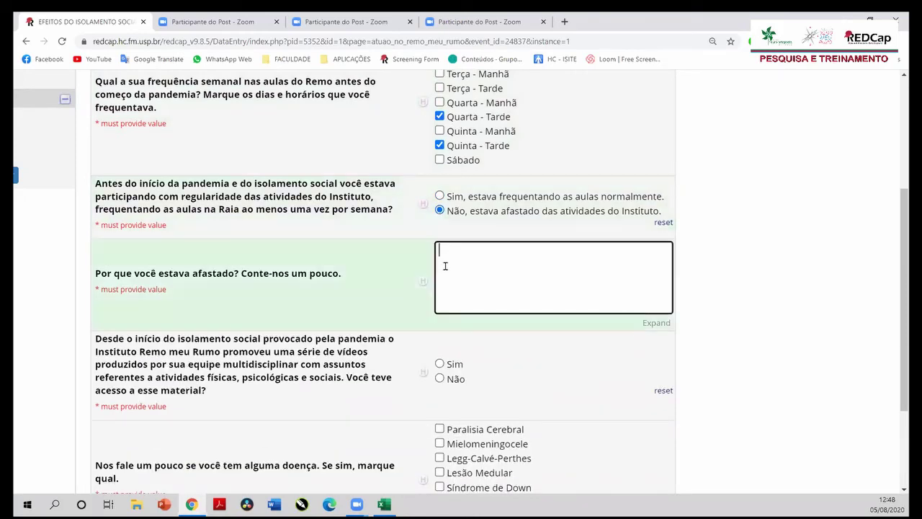
Step: Test the video-material access question's branching by answering "Sim" and "Não", and settle on "Sim"
scroll(444, 247, down, 1)
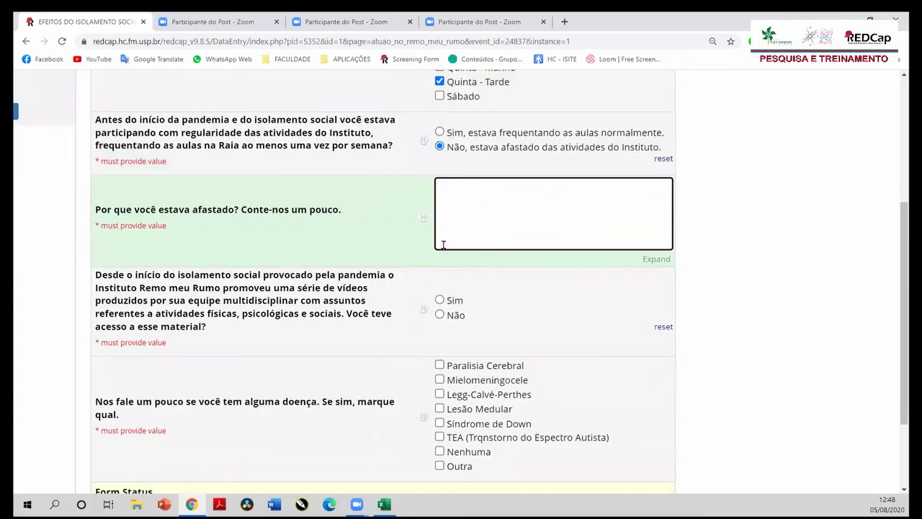
scroll(267, 249, down, 2)
scroll(269, 242, up, 1)
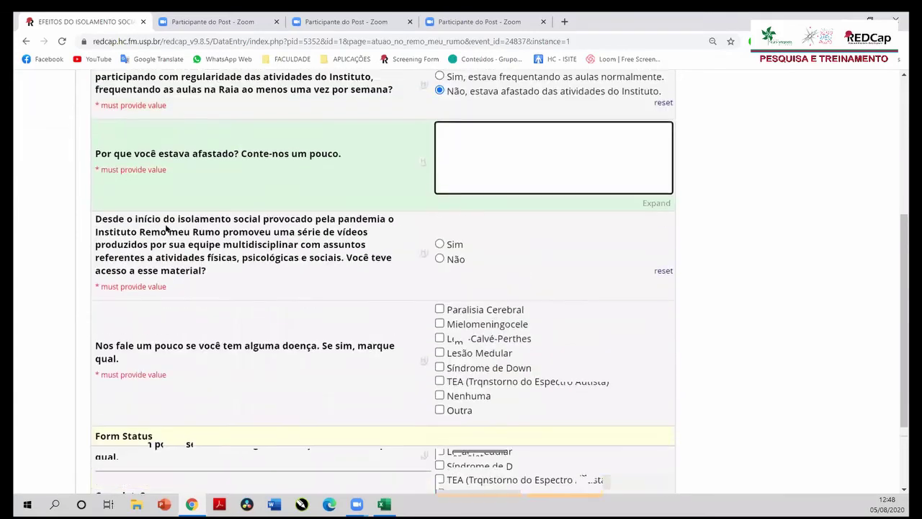
click(439, 245)
scroll(432, 247, down, 1)
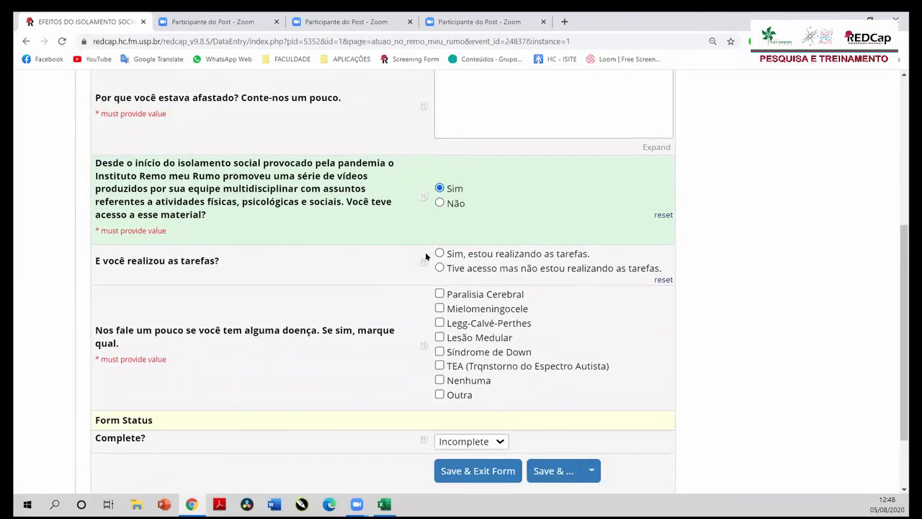
click(440, 203)
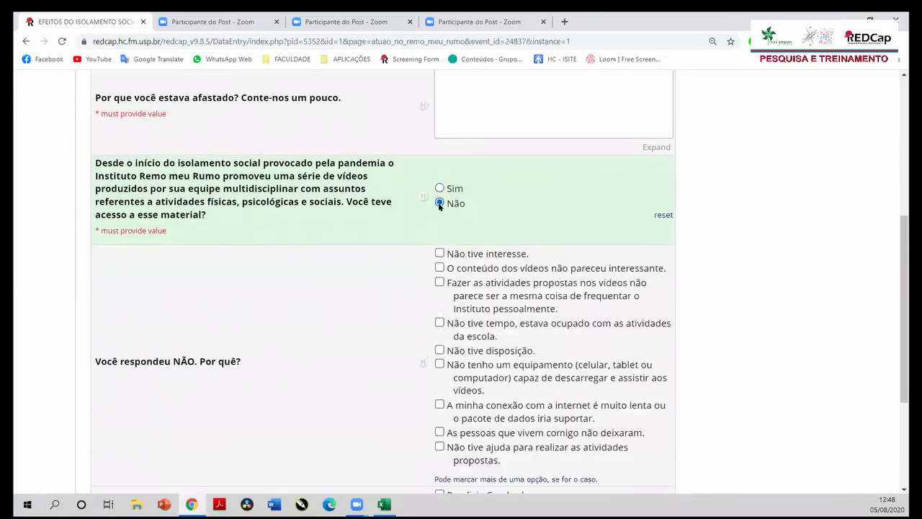
scroll(94, 311, down, 1)
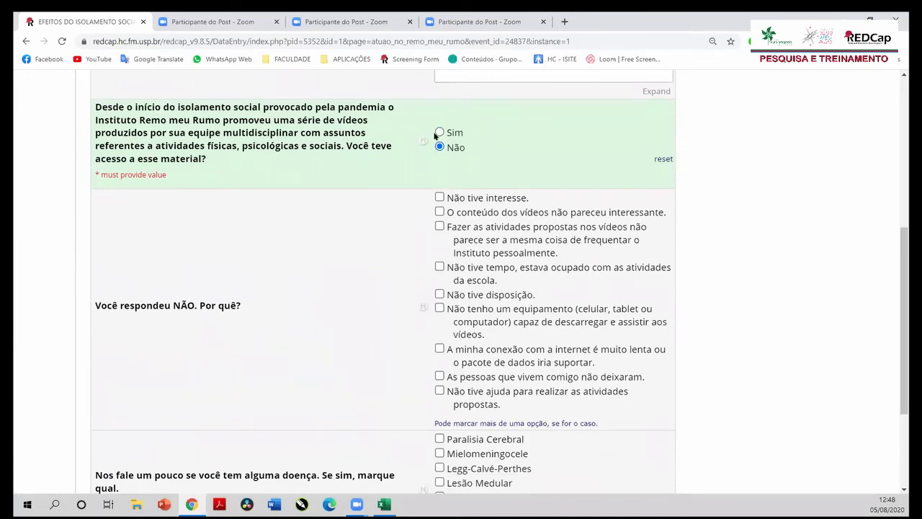
click(440, 134)
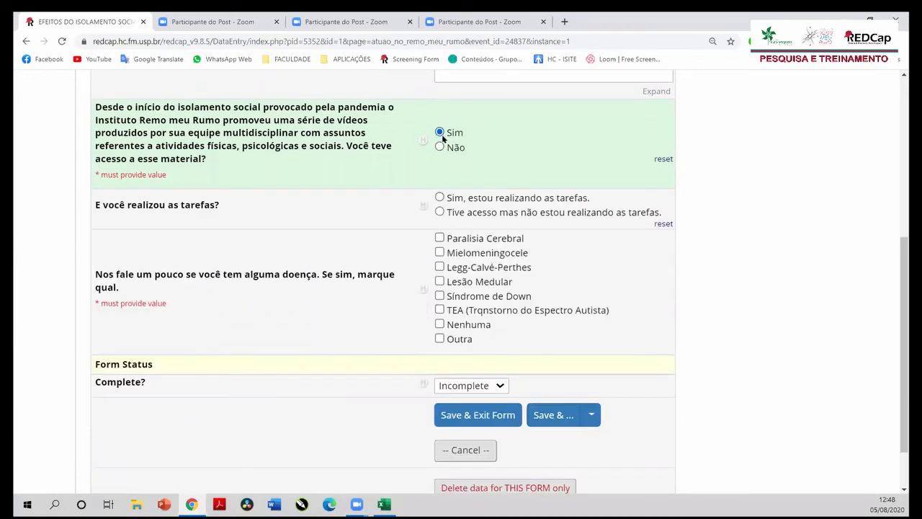
Step: Test the "E você realizou as tarefas?" branching with "Sim, estou realizando as tarefas." and "Tive acesso mas não estou realizando as tarefas.", examining each set of follow-up questions
click(440, 197)
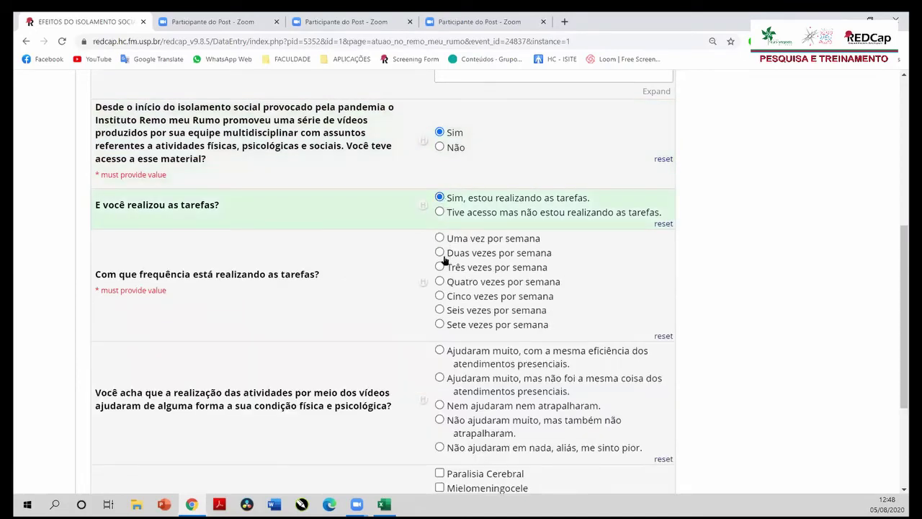
scroll(432, 293, down, 1)
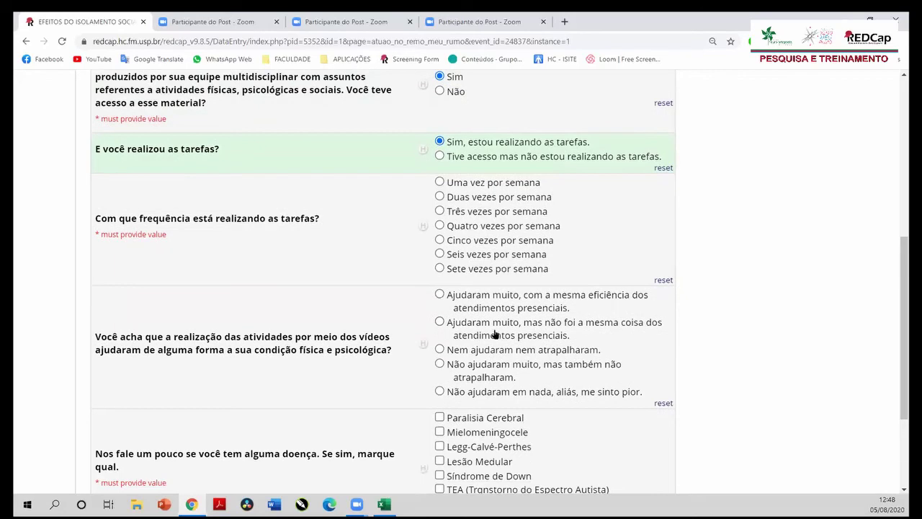
scroll(435, 295, down, 1)
scroll(446, 202, up, 2)
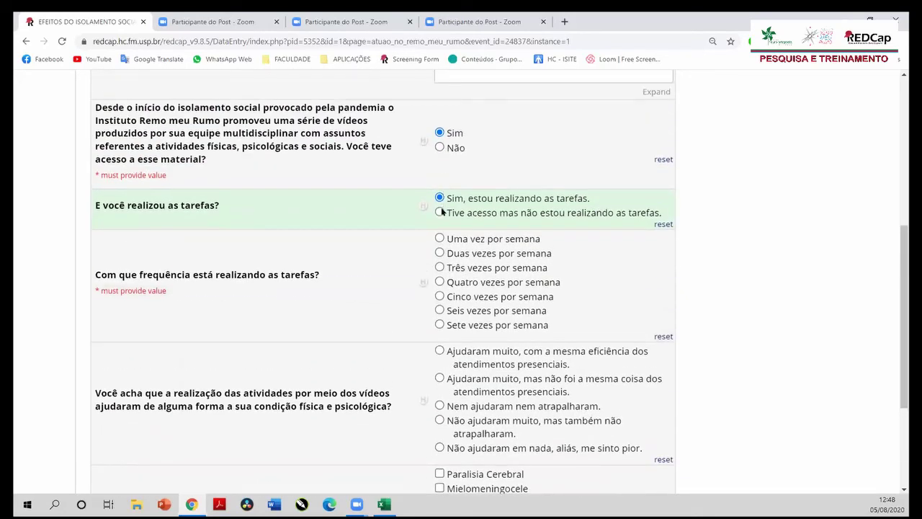
click(439, 212)
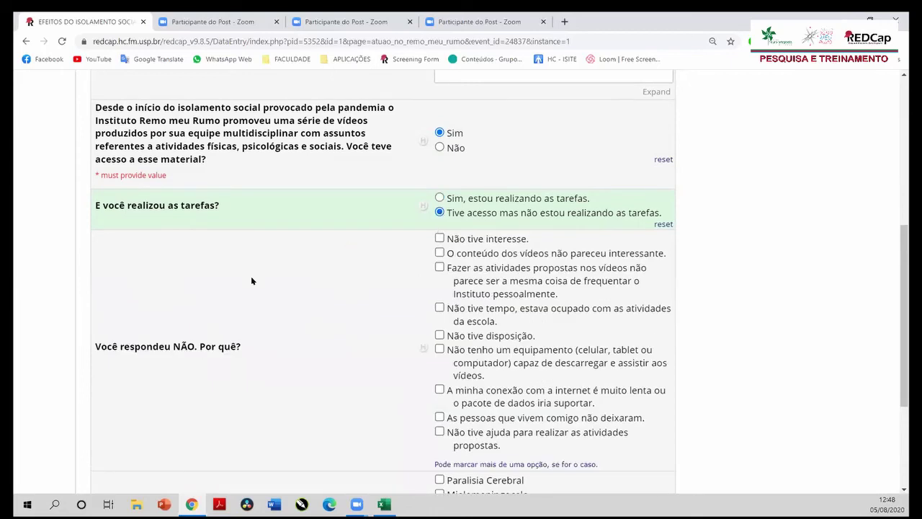
Step: Change video access to "Não" without erasing the task answer, and try both task answers, ending on "Tive acesso mas não estou realizando as tarefas."
click(440, 147)
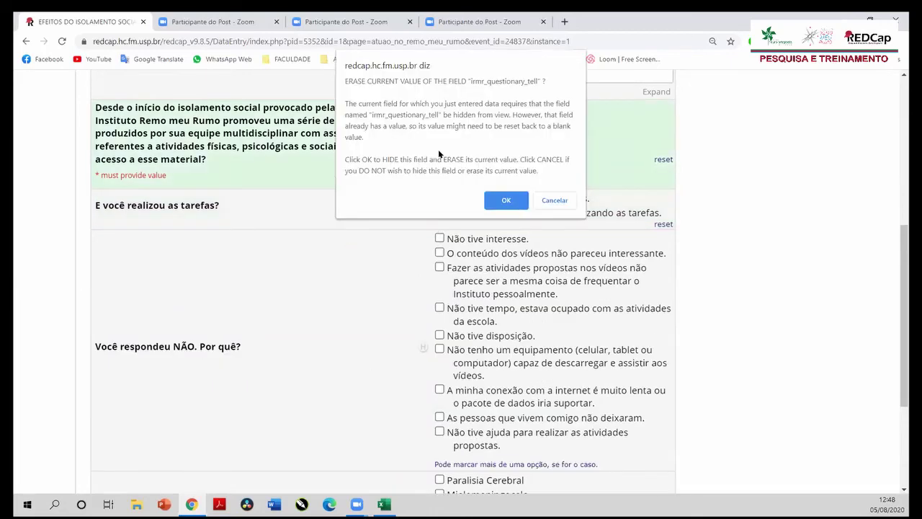
click(554, 201)
click(440, 198)
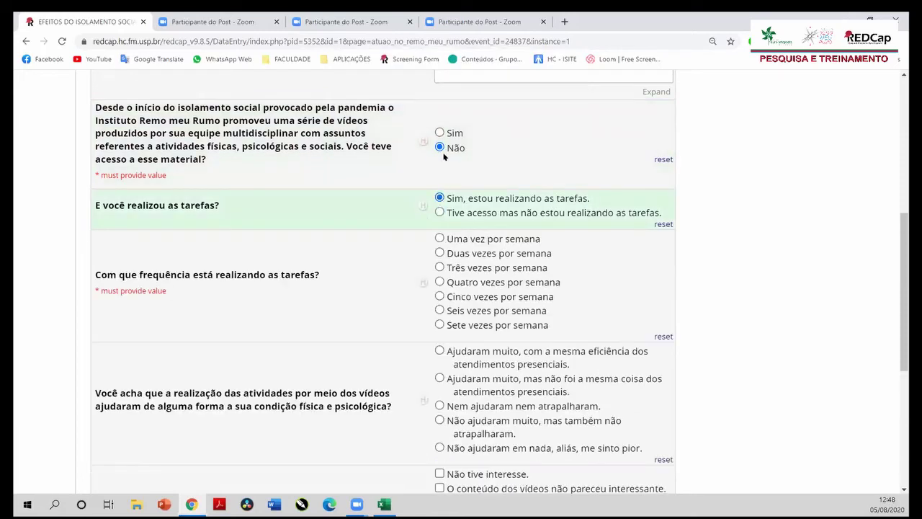
click(439, 213)
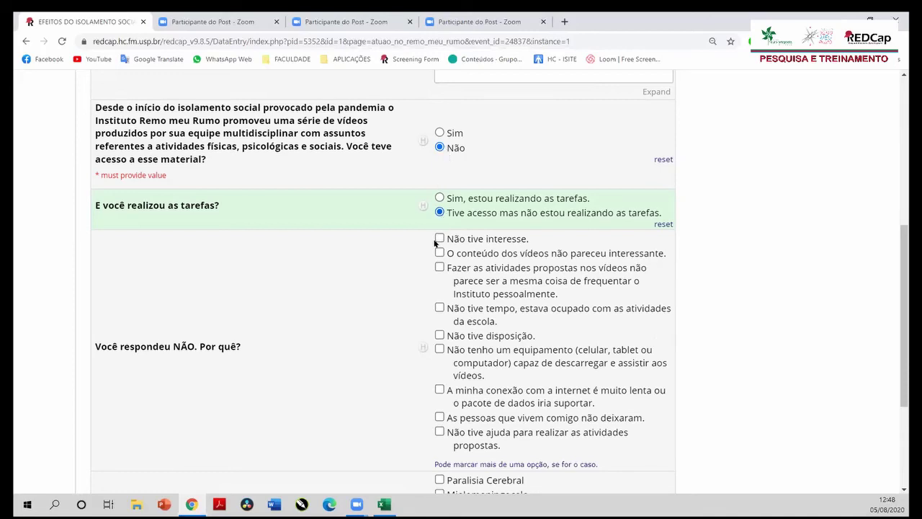
Step: Restore video access to "Sim", switch it to "Não" while erasing the dependent task answer, and return it to "Sim"
click(439, 132)
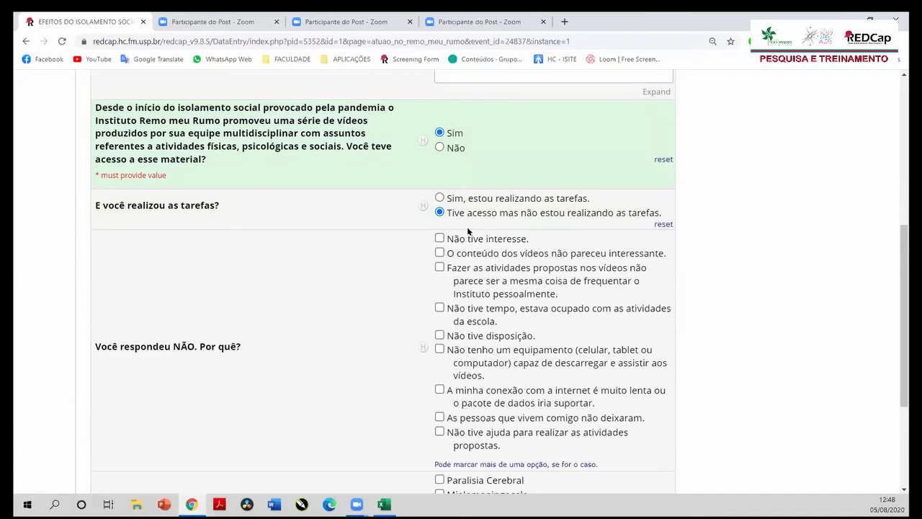
click(440, 146)
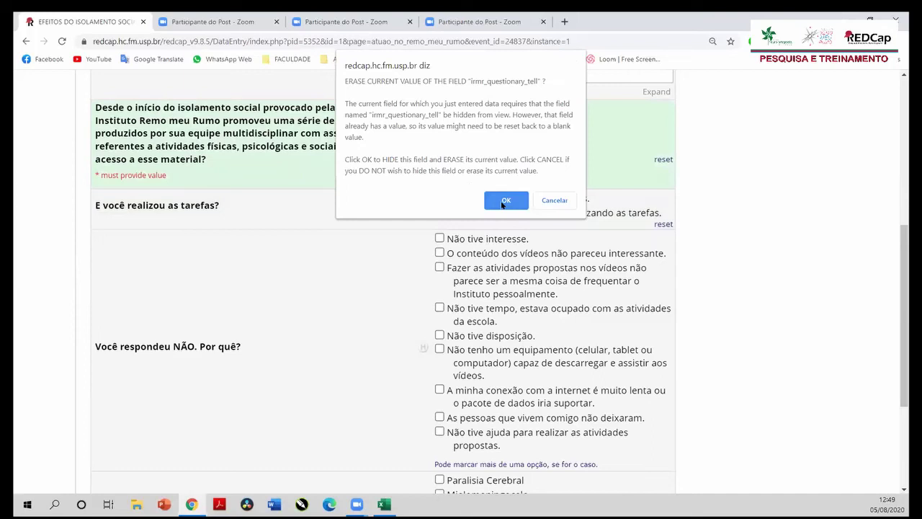
click(505, 201)
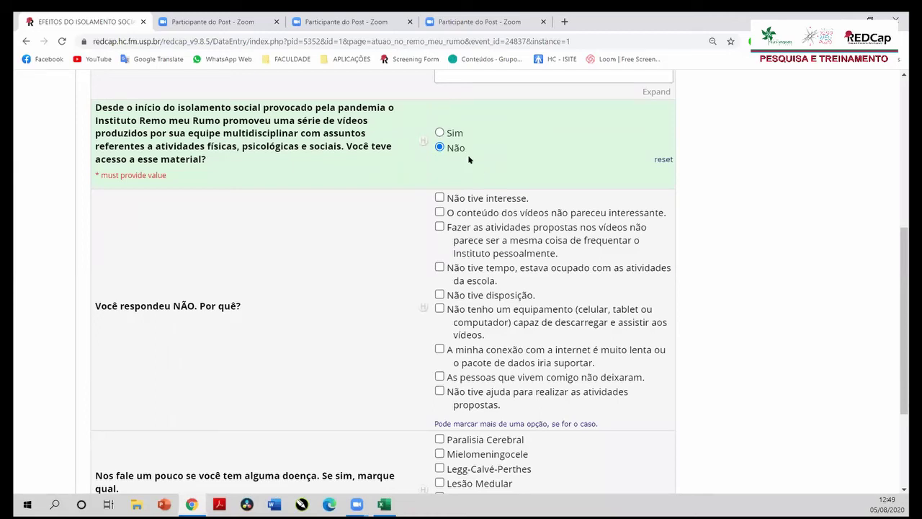
click(439, 132)
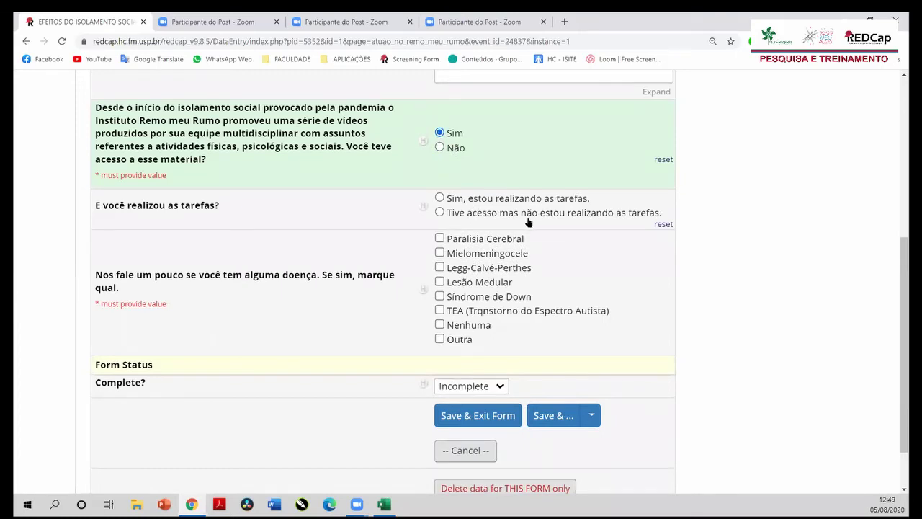